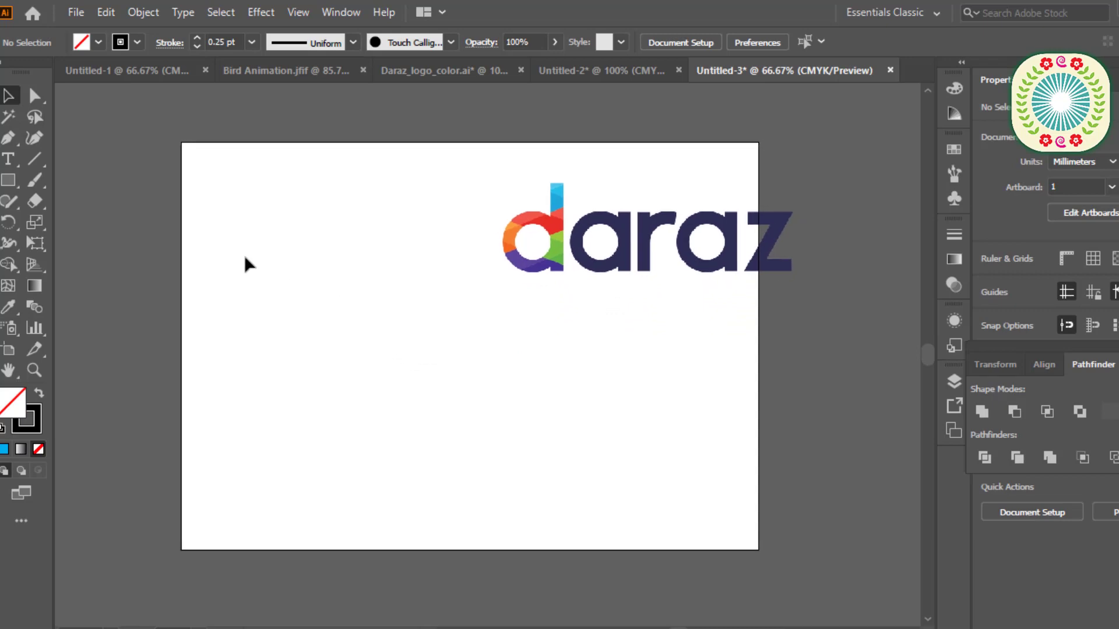
left_click(106, 19)
mouse_move(154, 13)
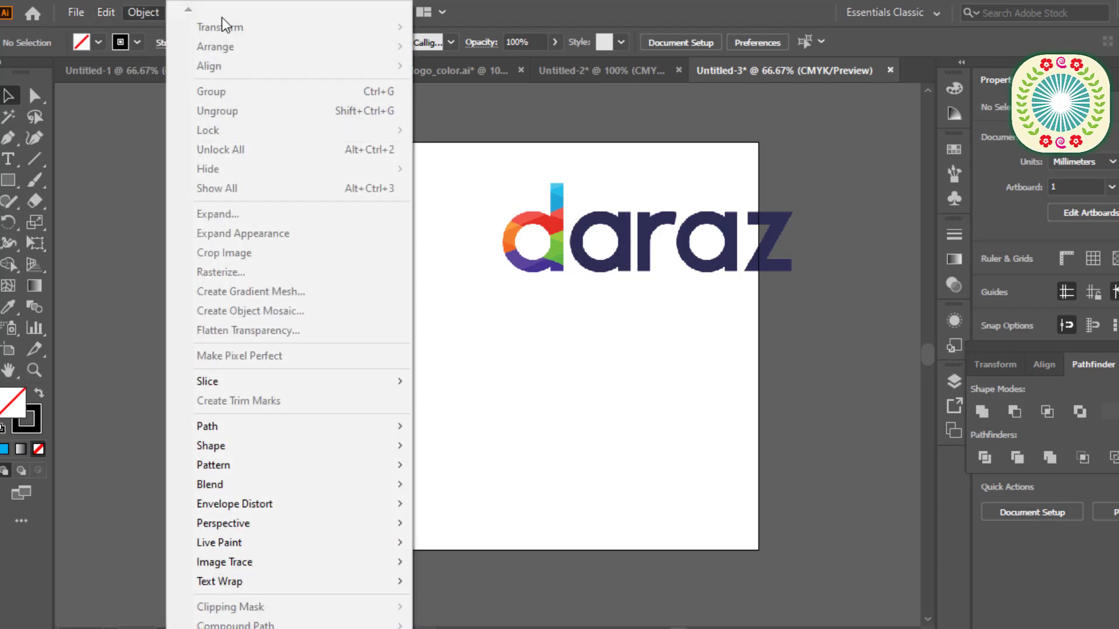
left_click(508, 21)
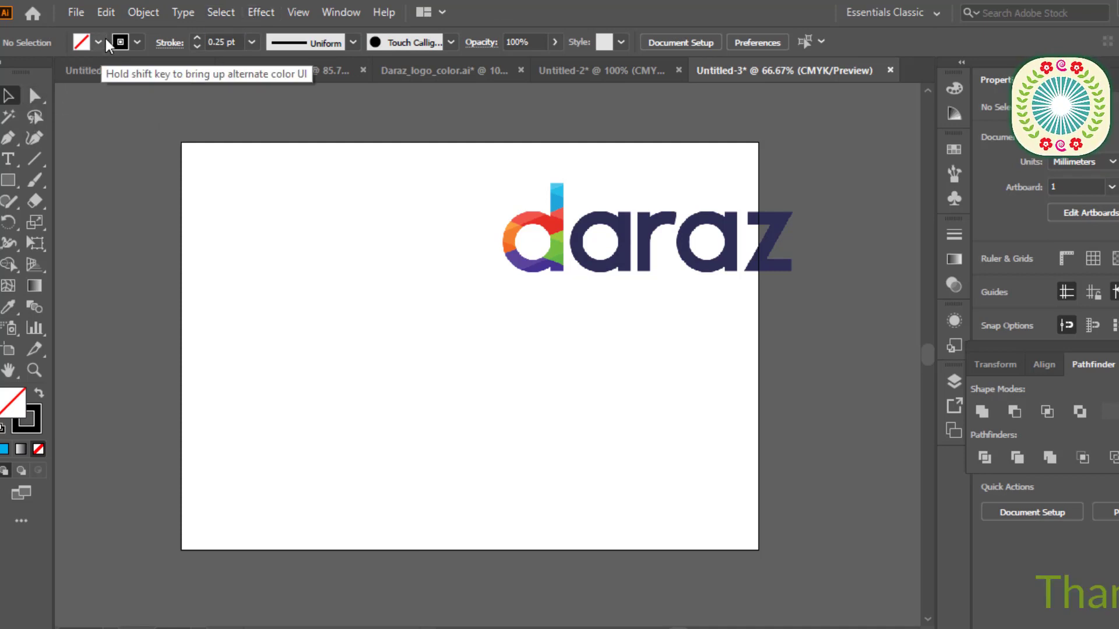
left_click(75, 11)
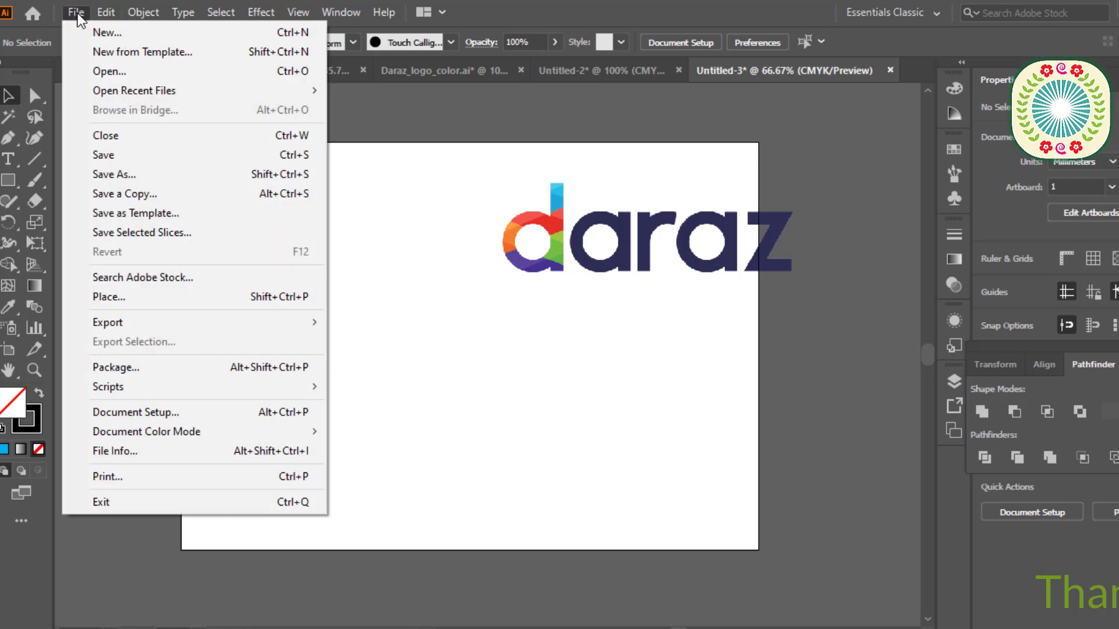
left_click(381, 190)
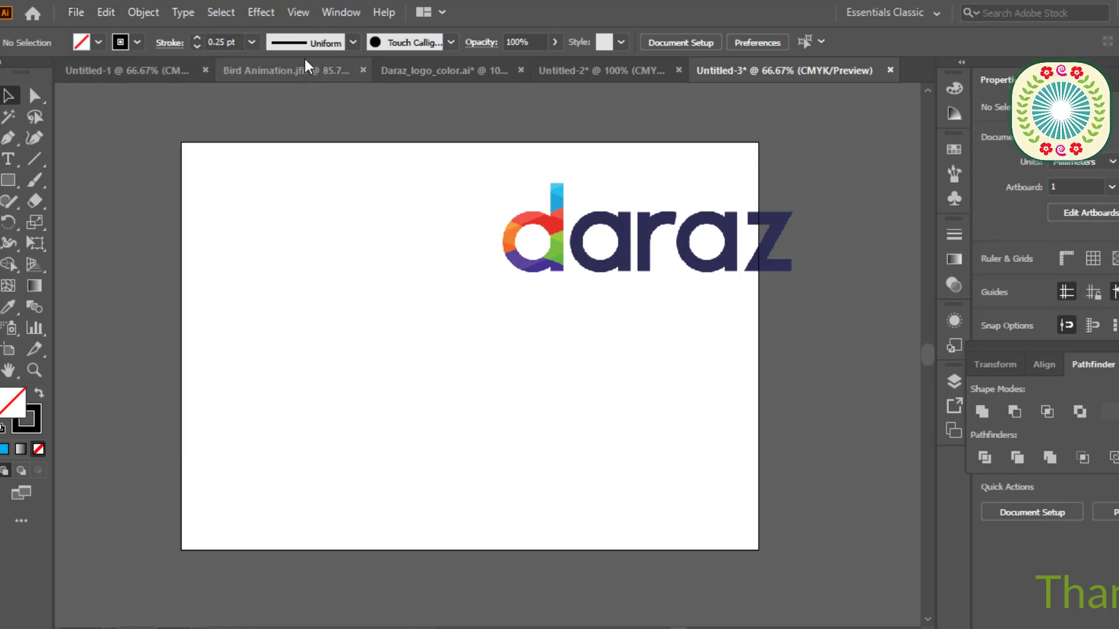
Close the Bird Animation.jfif and Untitled-1 documents, and create a new landscape A4 document of 297 x 210 mm.
left_click(362, 70)
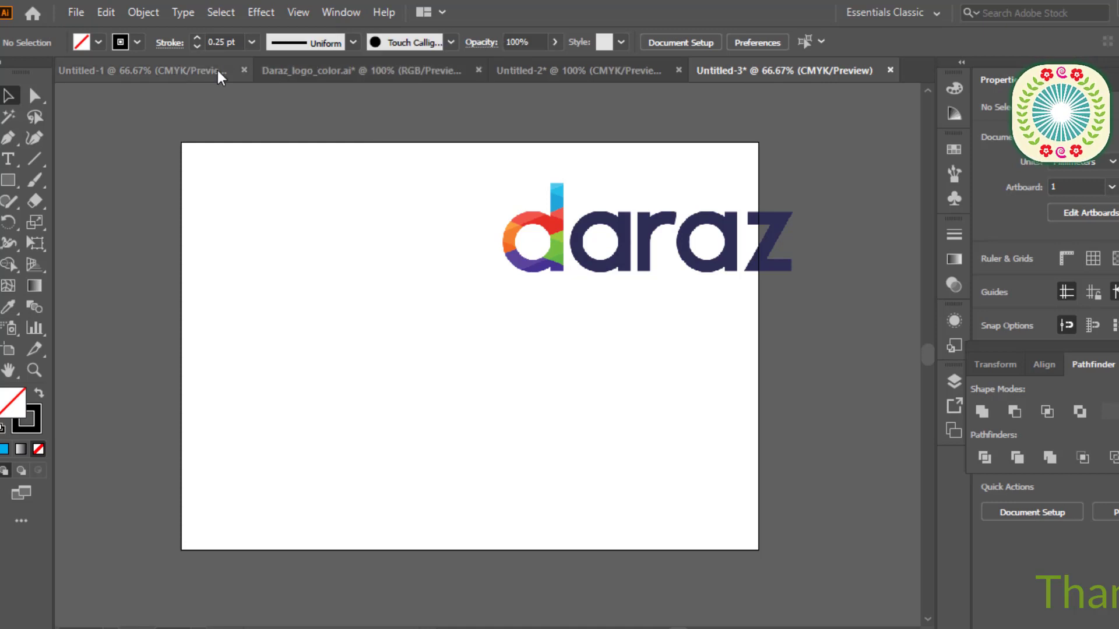
left_click(245, 71)
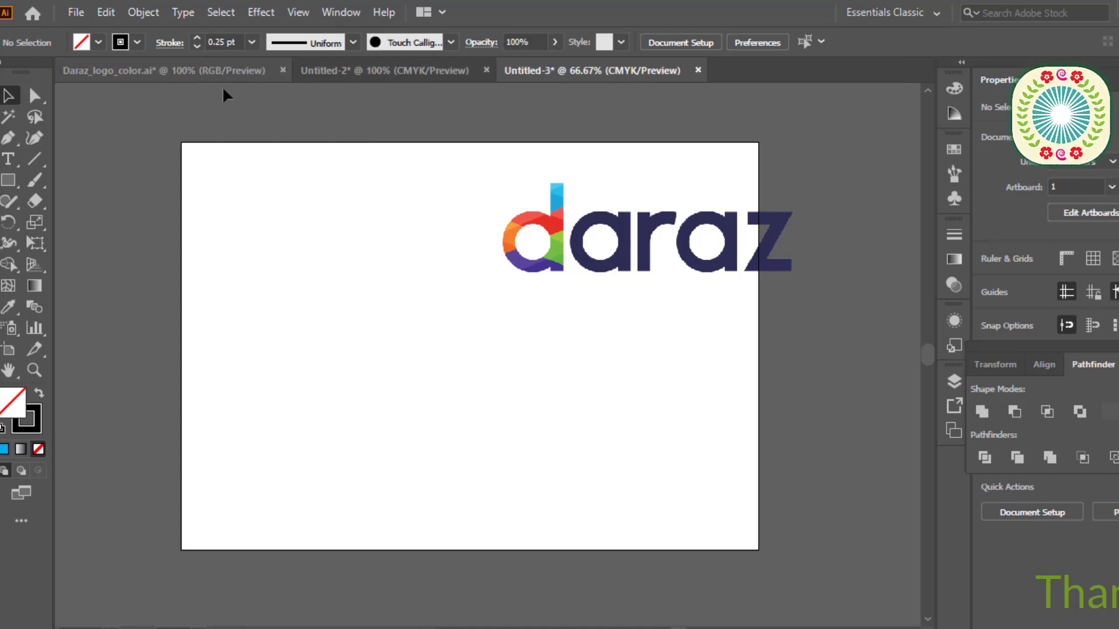
left_click(79, 16)
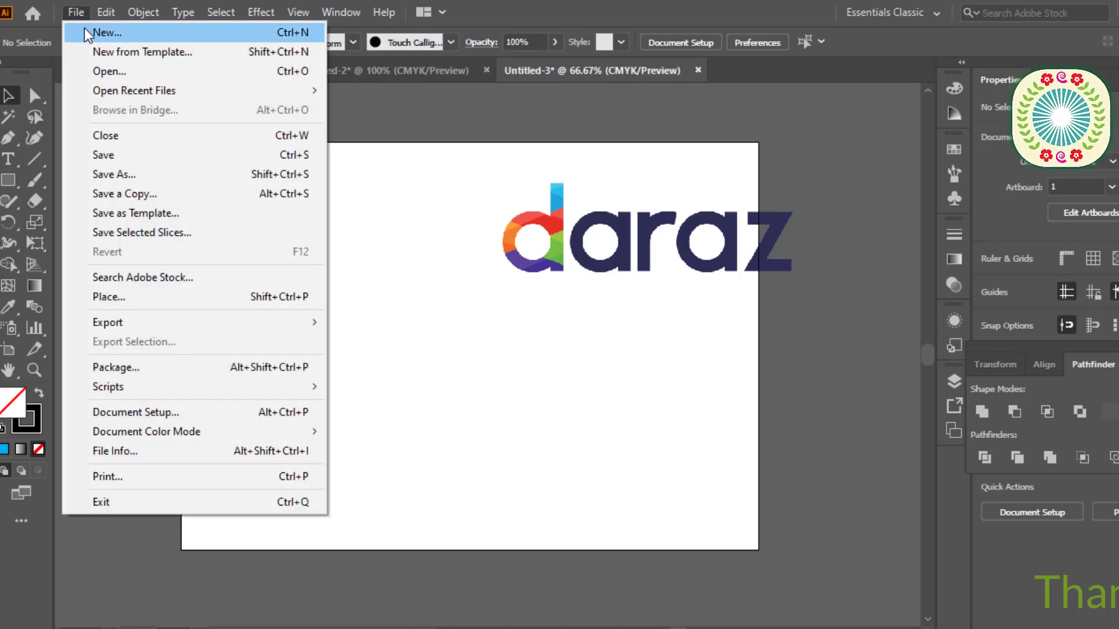
left_click(94, 33)
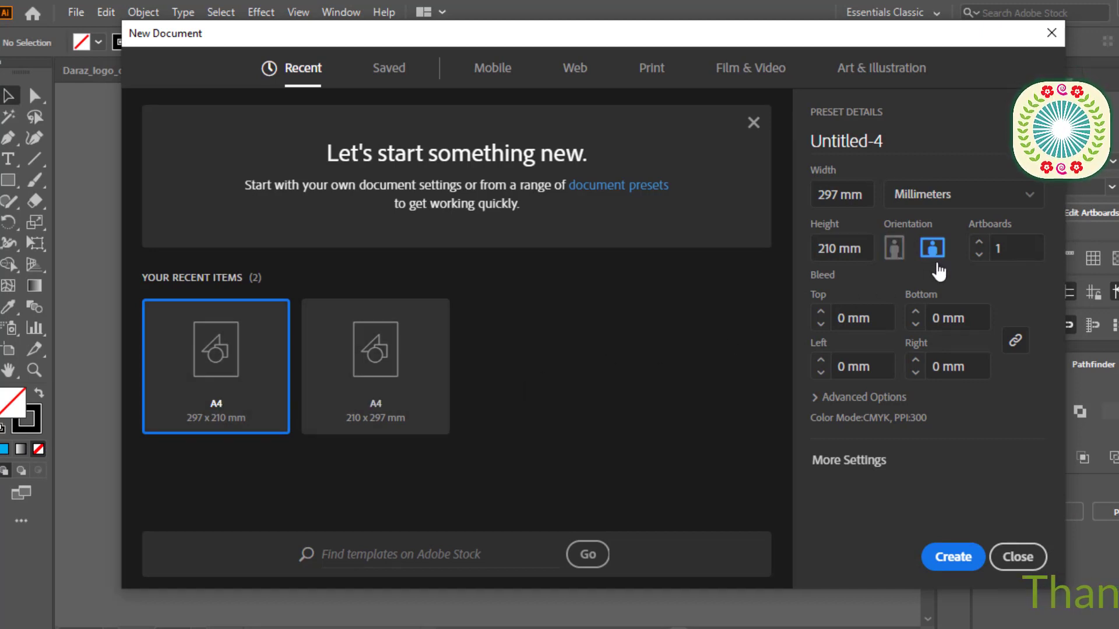
left_click(952, 557)
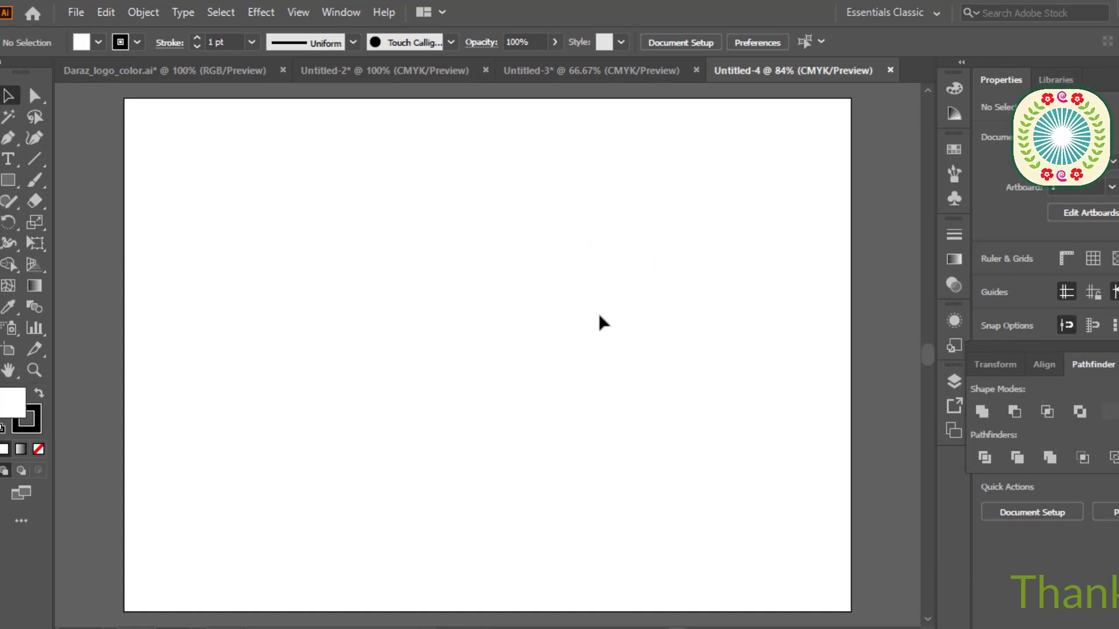
Copy the daraz logo image from Untitled-3 into the new document and place it near the artboard's upper-right corner.
left_click(632, 73)
left_click(606, 242)
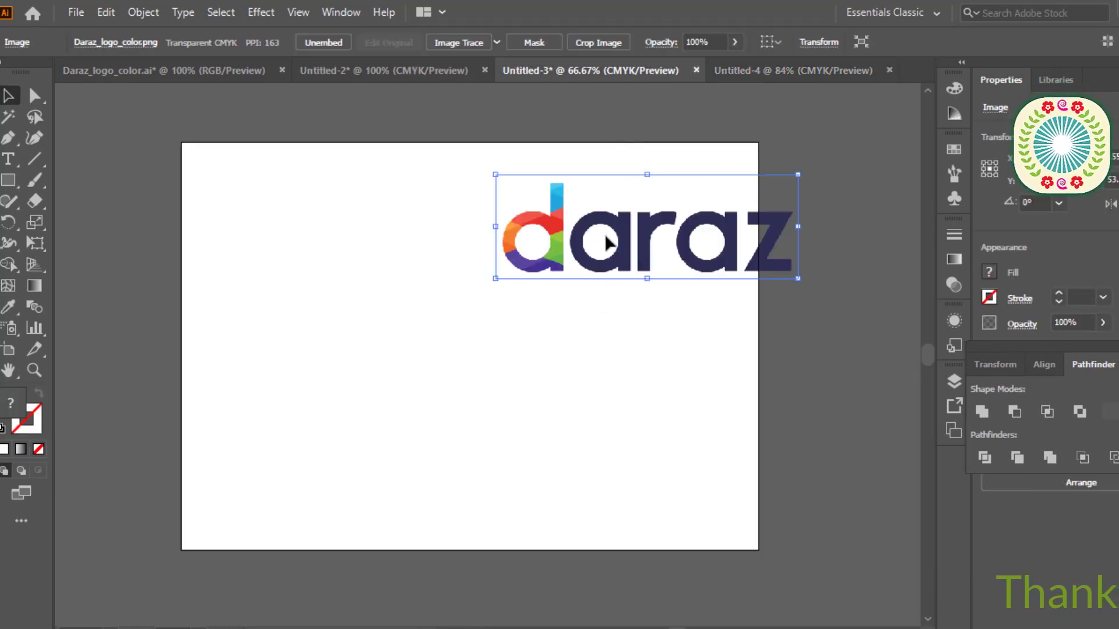
left_click(755, 73)
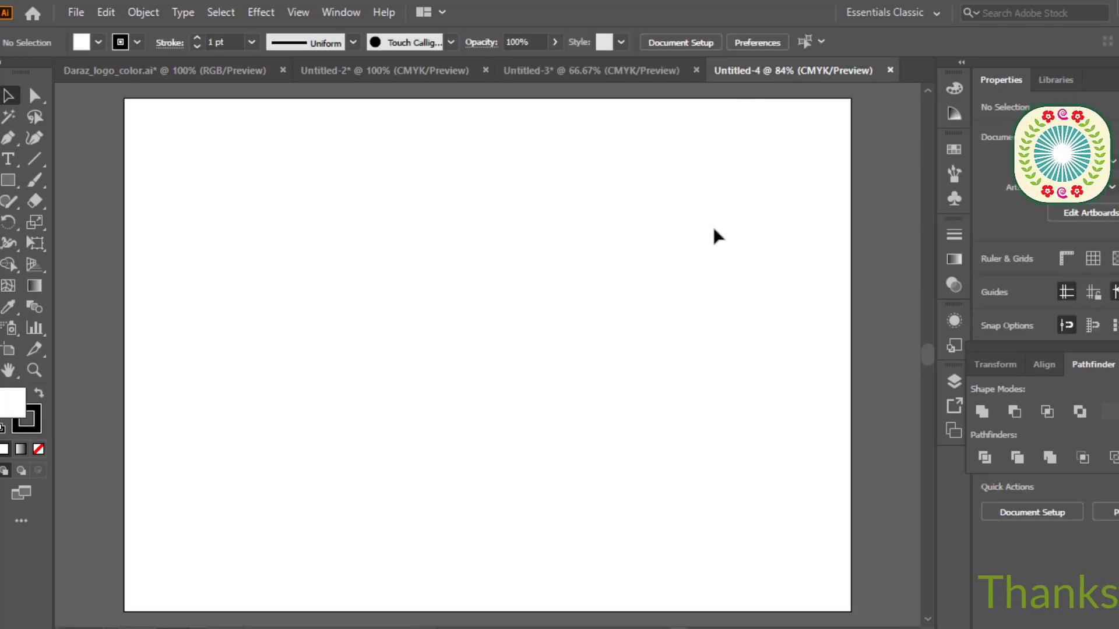
key("ctrl+v")
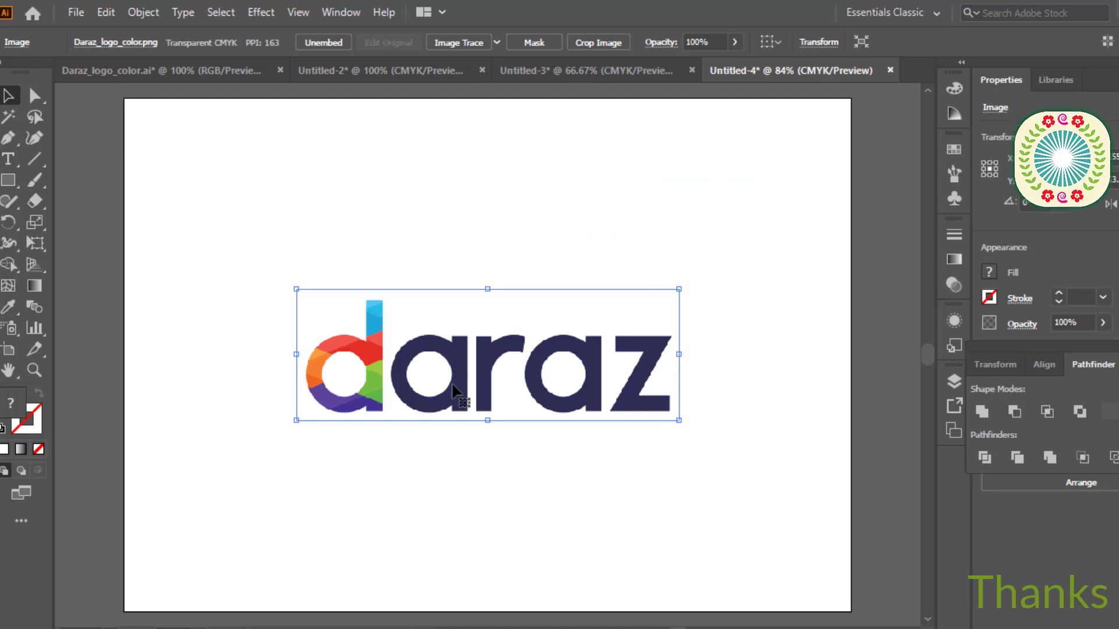
left_click_drag(453, 384, 622, 225)
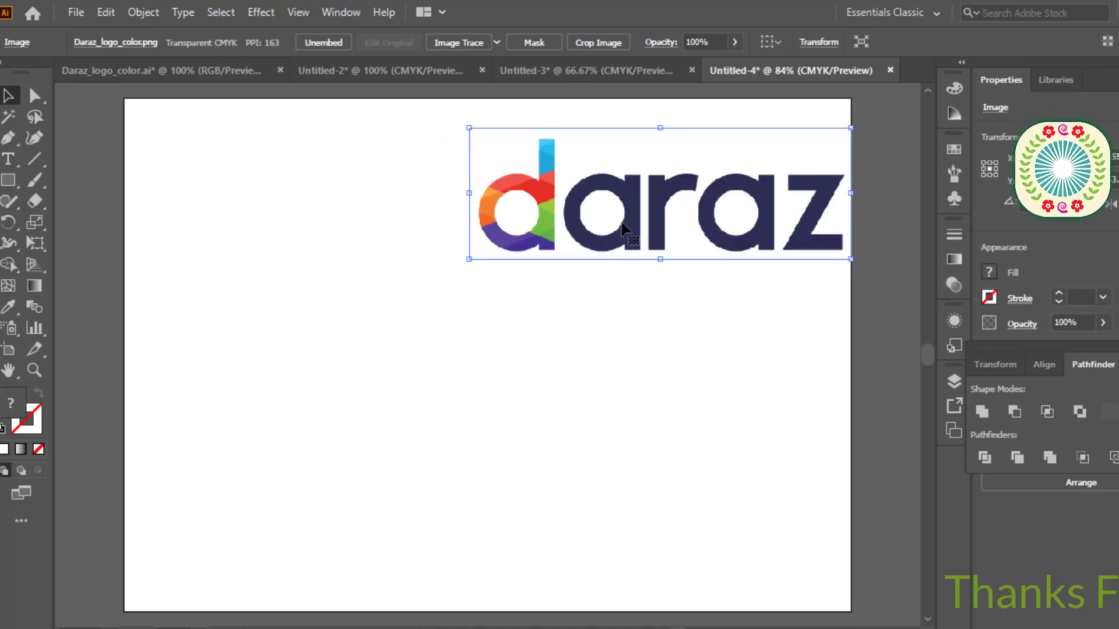
left_click_drag(623, 227, 626, 219)
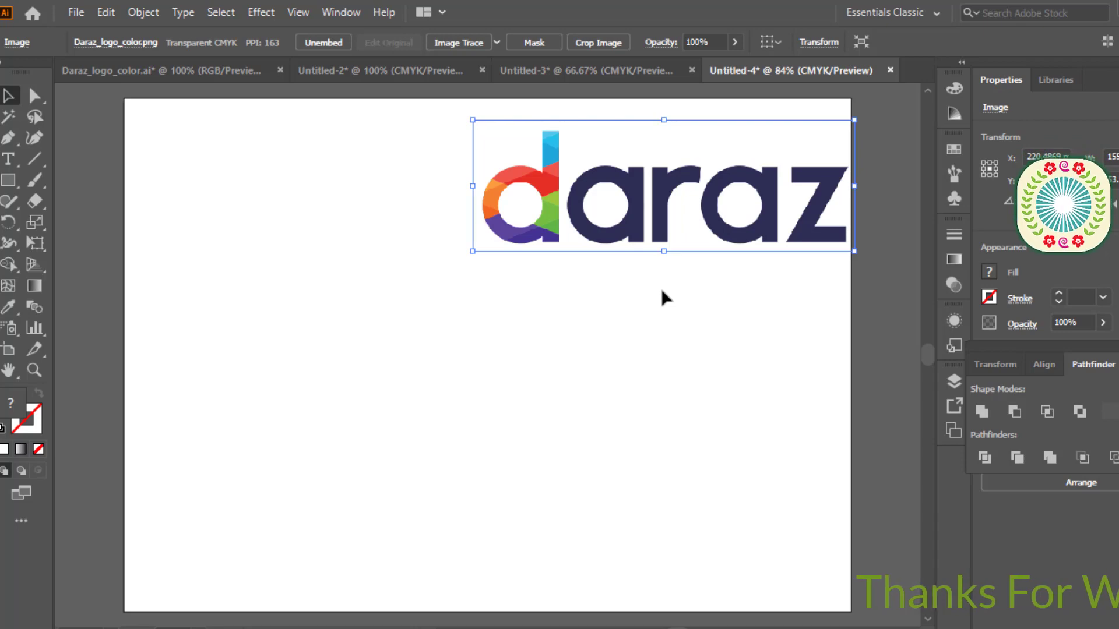
Draw a circle about 34 mm wide overlapping the outer side of the letter d and give it a 0.25 pt stroke.
left_click(9, 182)
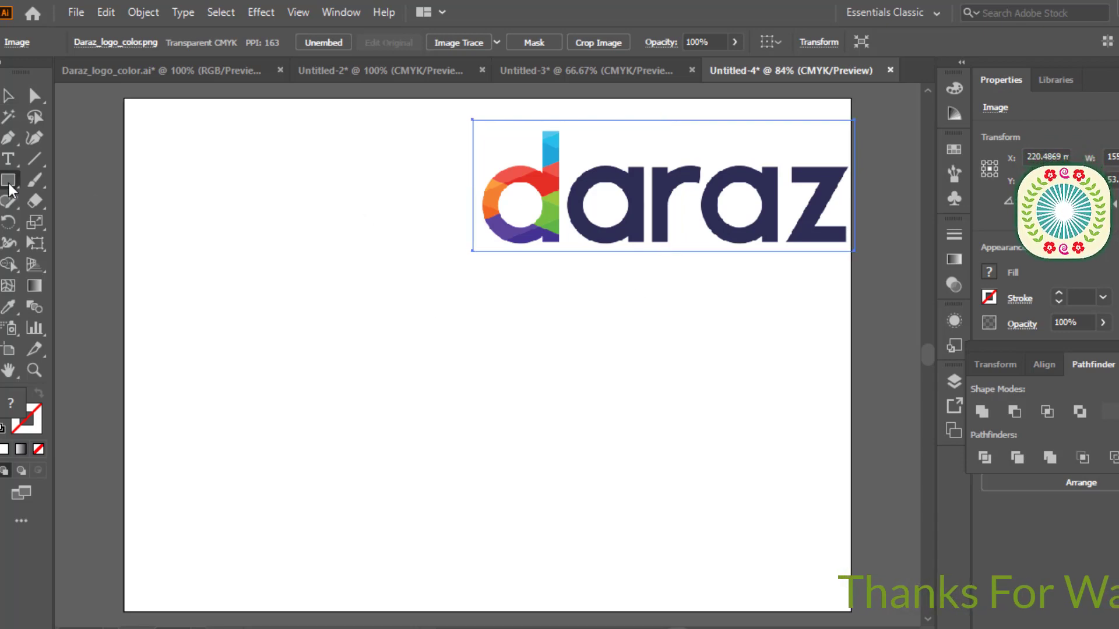
left_click(46, 218)
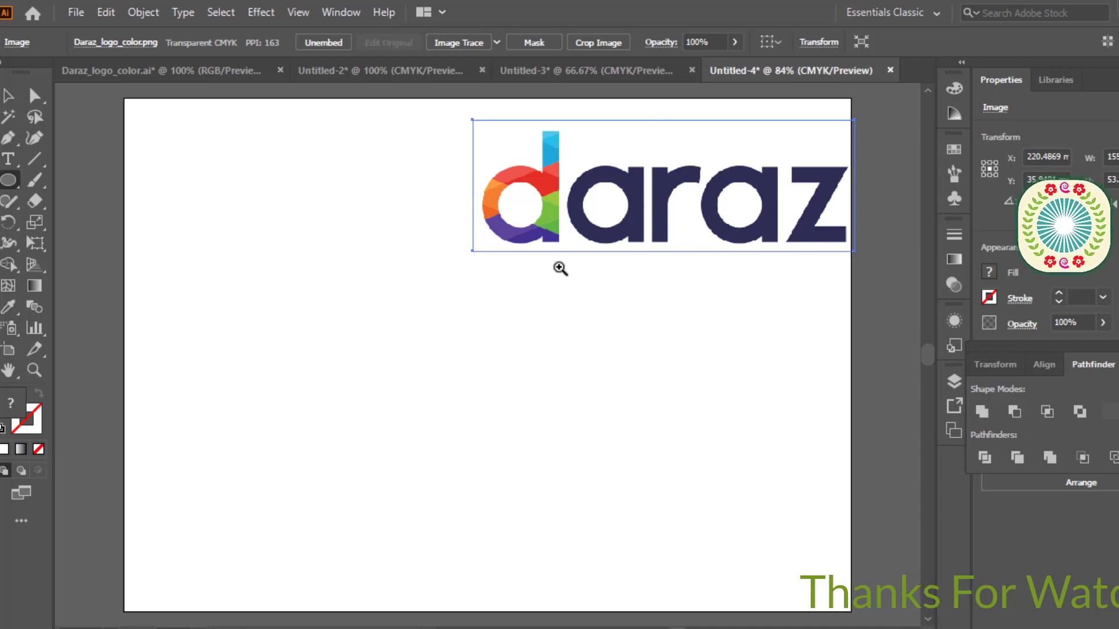
left_click(550, 288, "ctrl")
left_click(549, 288, "ctrl")
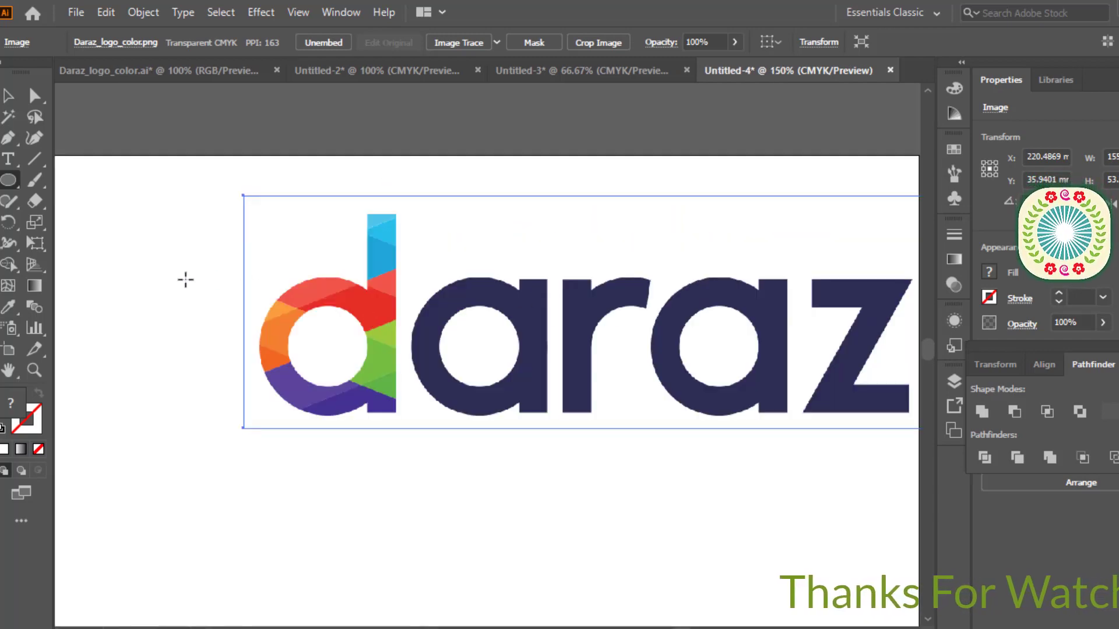
left_click_drag(129, 250, 279, 401)
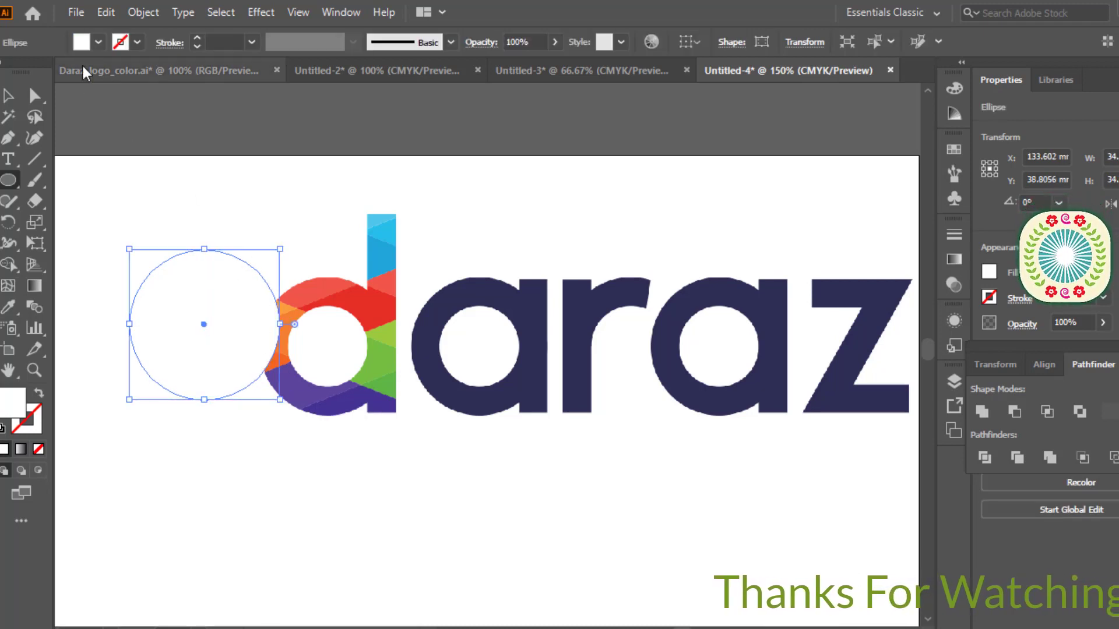
left_click(198, 39)
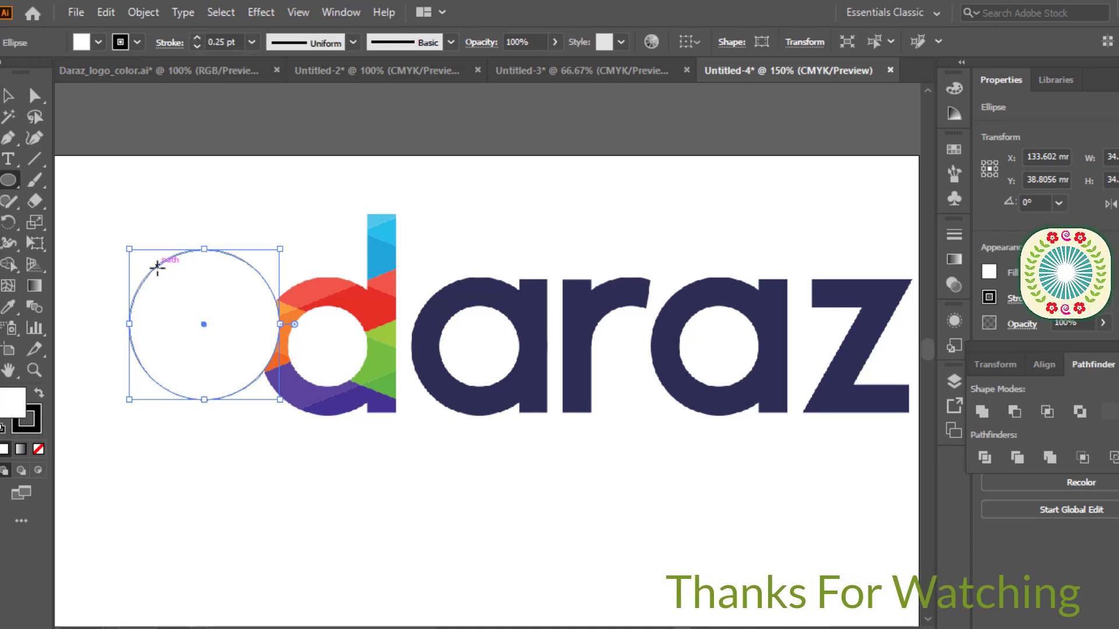
Move the circle over the round bowl of the letter d and set its fill to None.
left_click(8, 96)
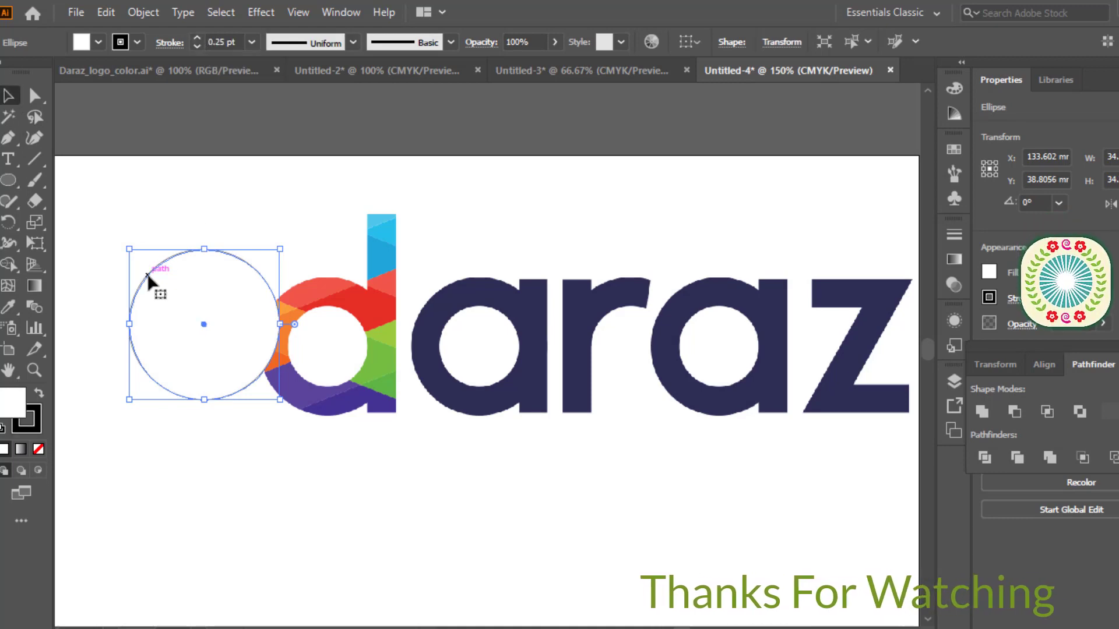
left_click_drag(147, 273, 273, 288)
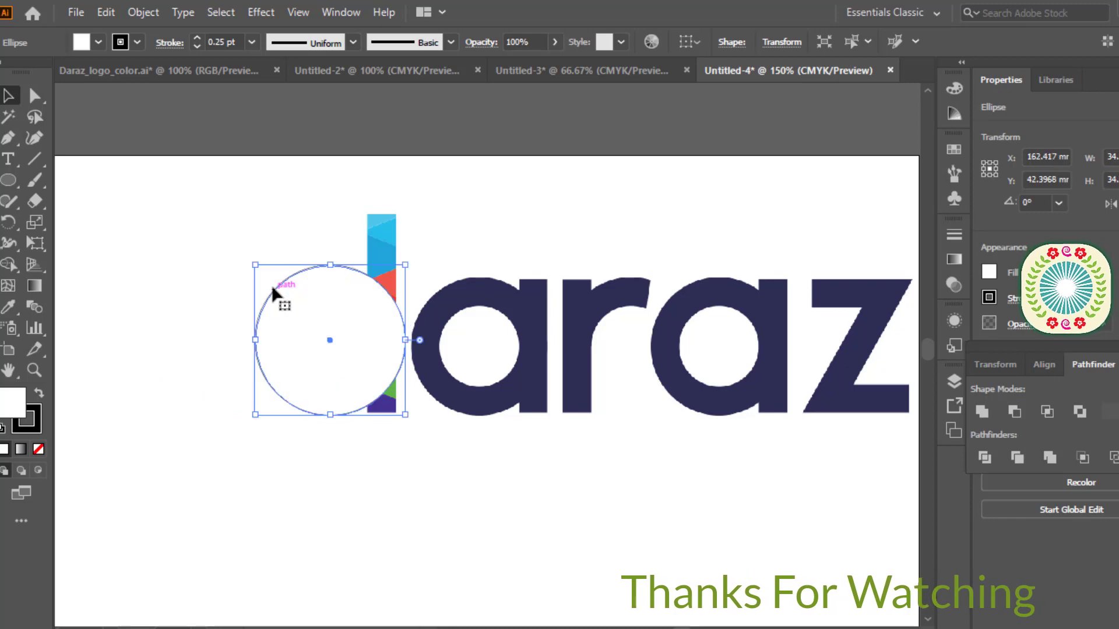
left_click(99, 44)
left_click(3, 72)
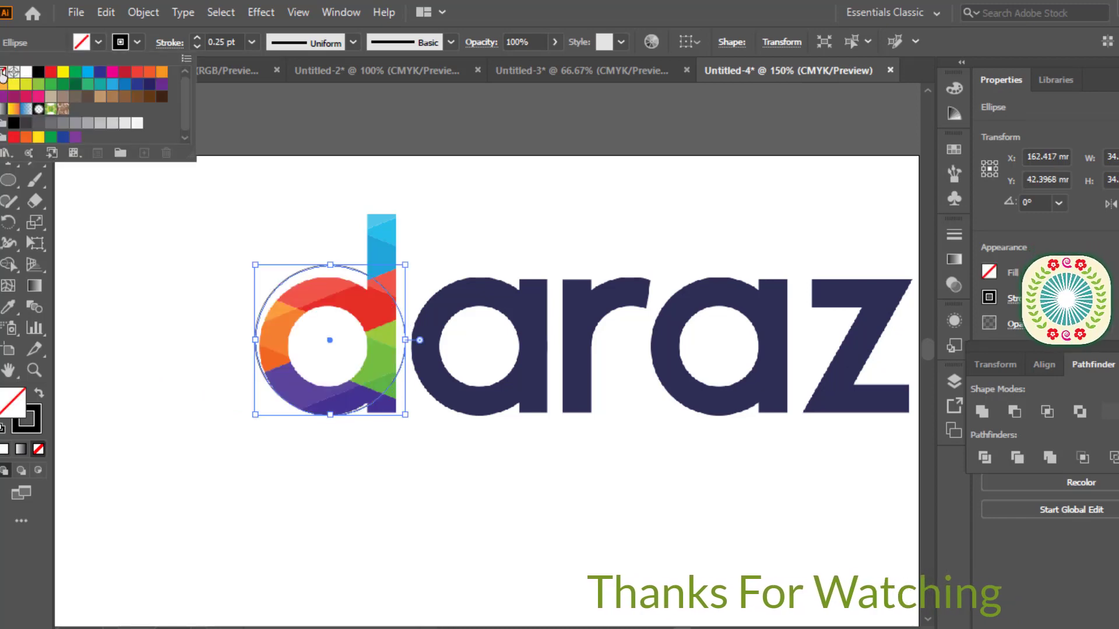
Resize the circle to about 31 mm wide and align it with the outer edge of the letter d's bowl.
key("ctrl+space")
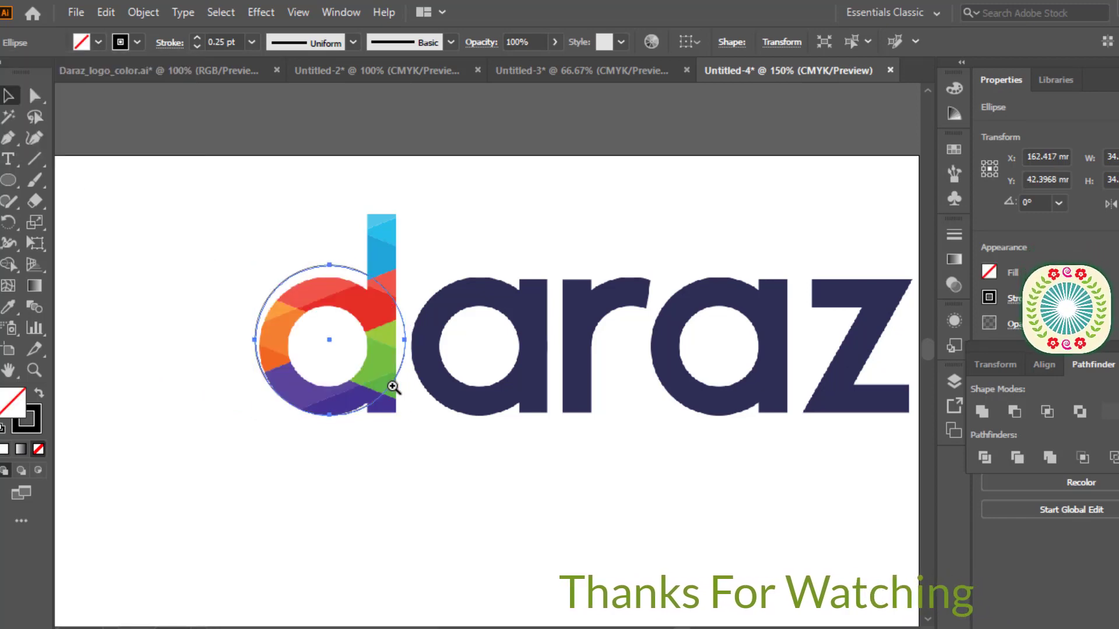
left_click(394, 388, "ctrl")
left_click(456, 360, "ctrl")
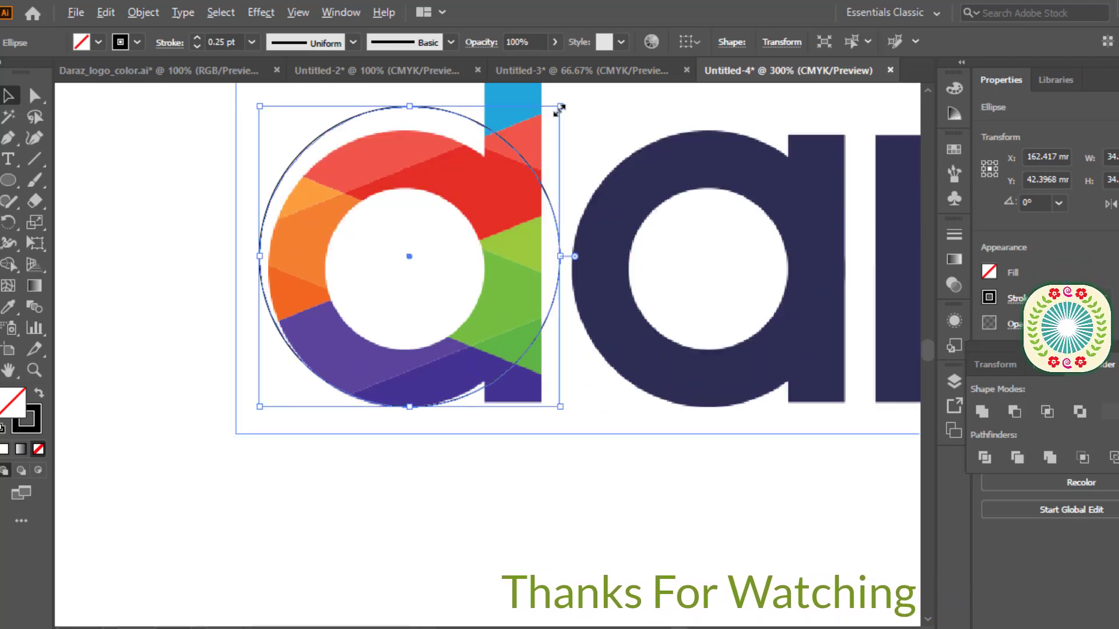
left_click_drag(563, 109, 542, 129)
left_click_drag(521, 207, 519, 220)
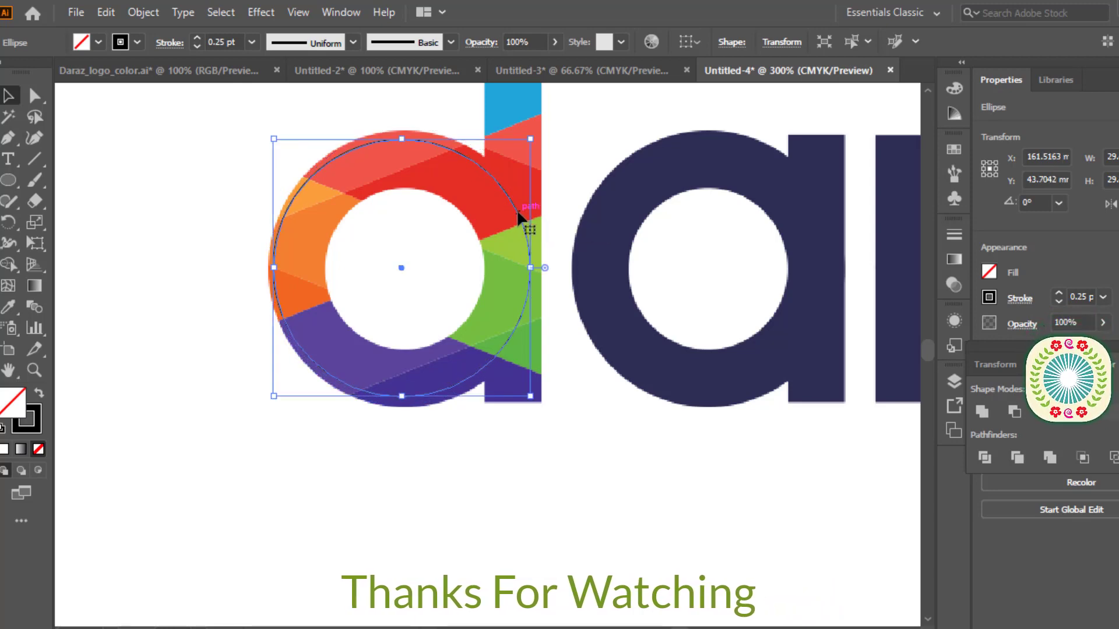
key("alt")
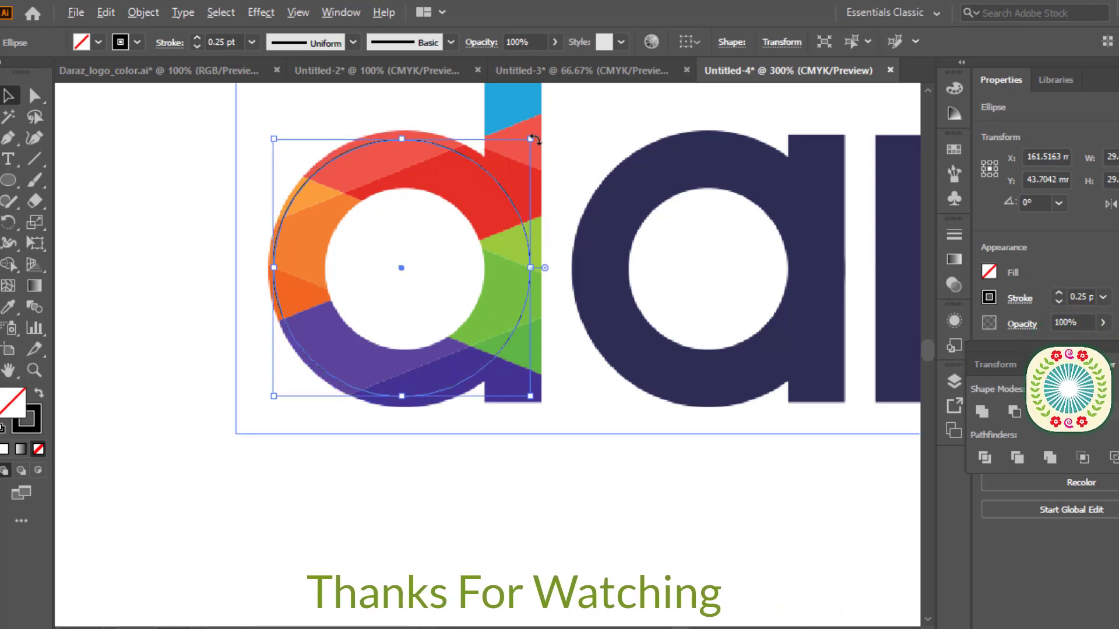
left_click_drag(532, 141, 537, 134)
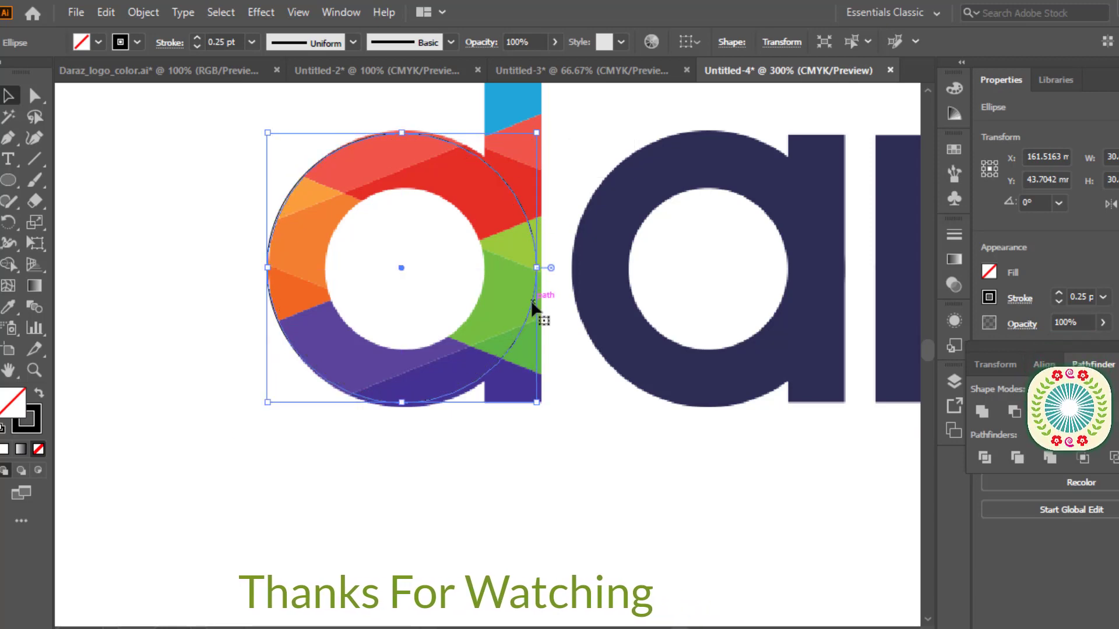
left_click_drag(535, 305, 535, 314)
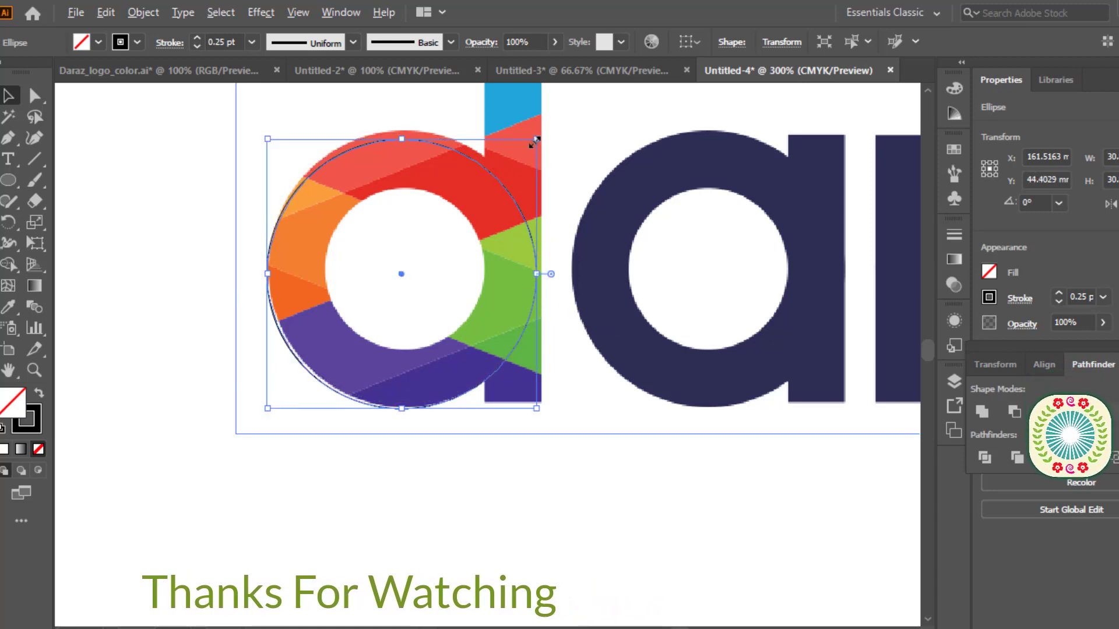
left_click_drag(536, 139, 540, 134)
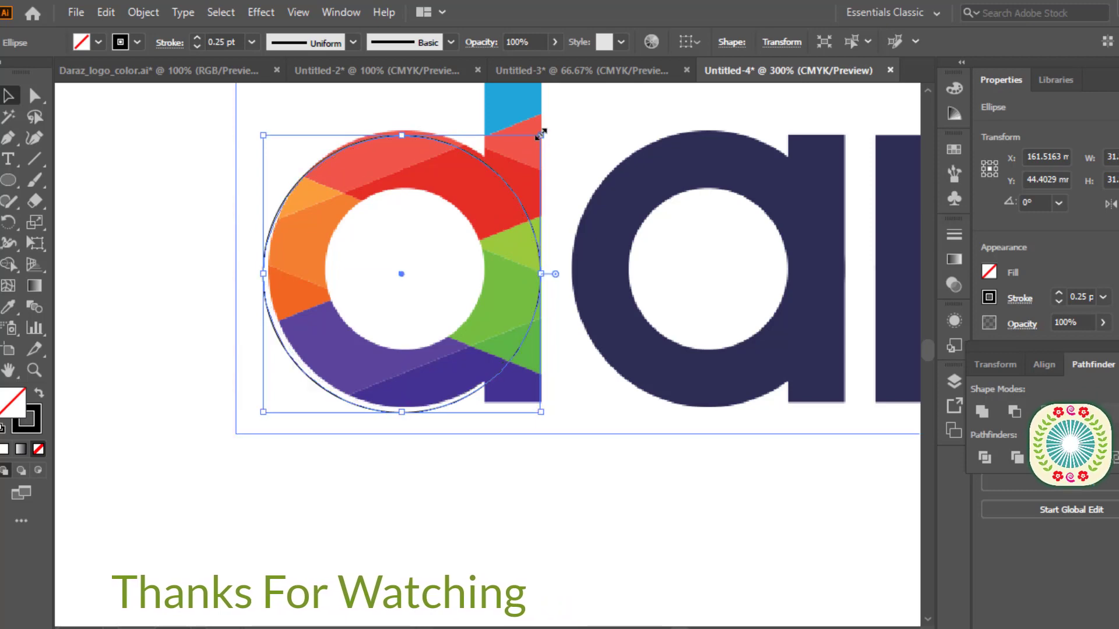
left_click_drag(516, 194, 521, 189)
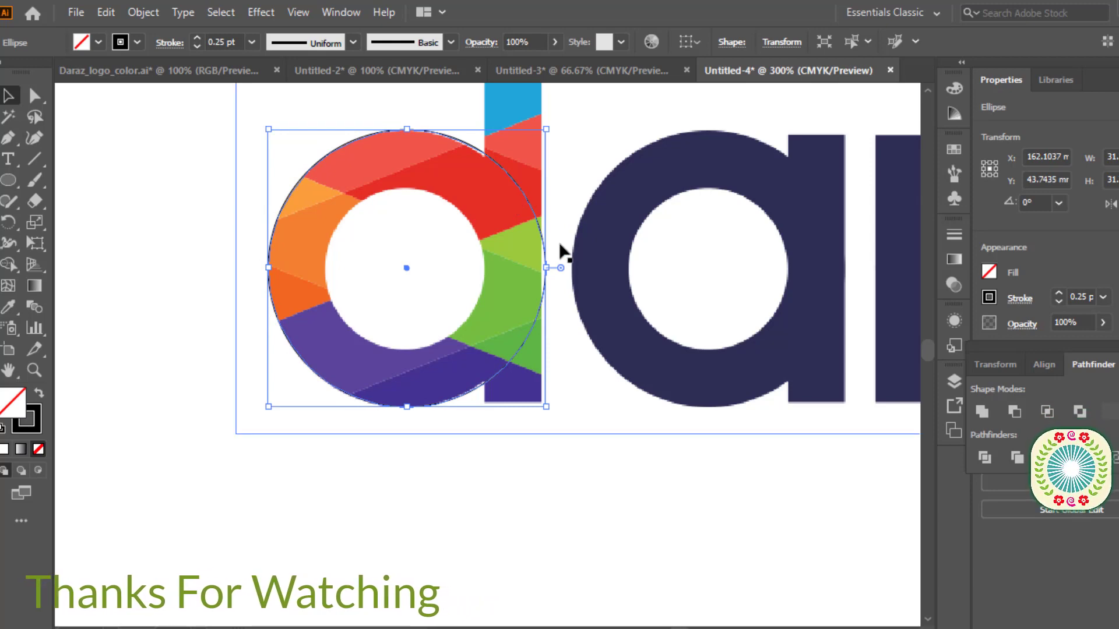
Move the fitted circle off the logo to the empty artboard area at about X 65 mm, Y 82 mm.
key("ctrl+minus")
key("ctrl+minus")
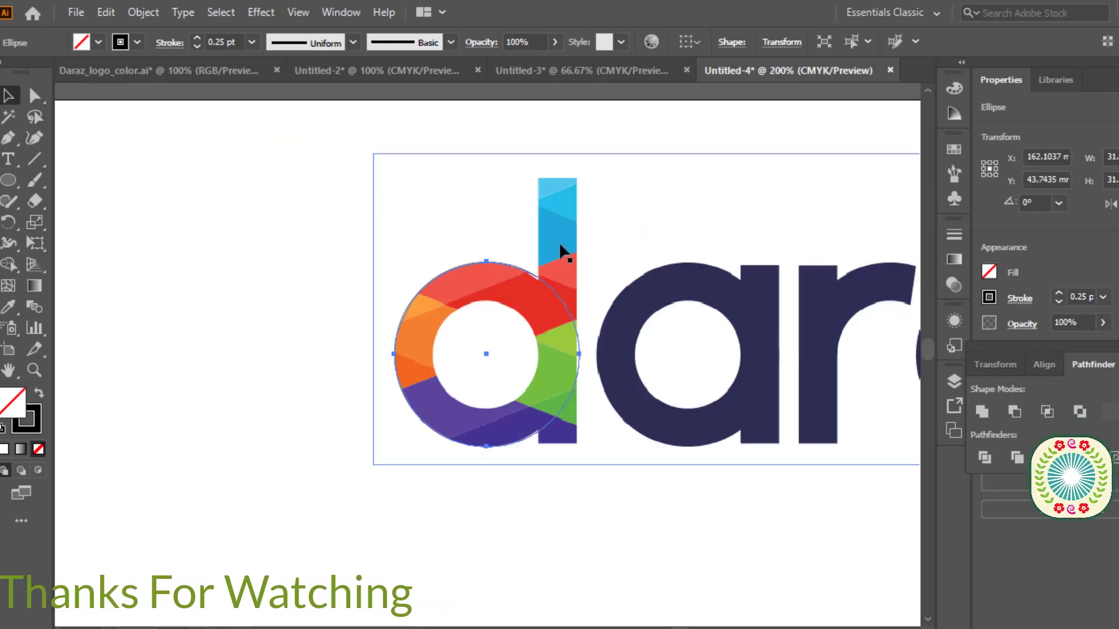
key("ctrl+c")
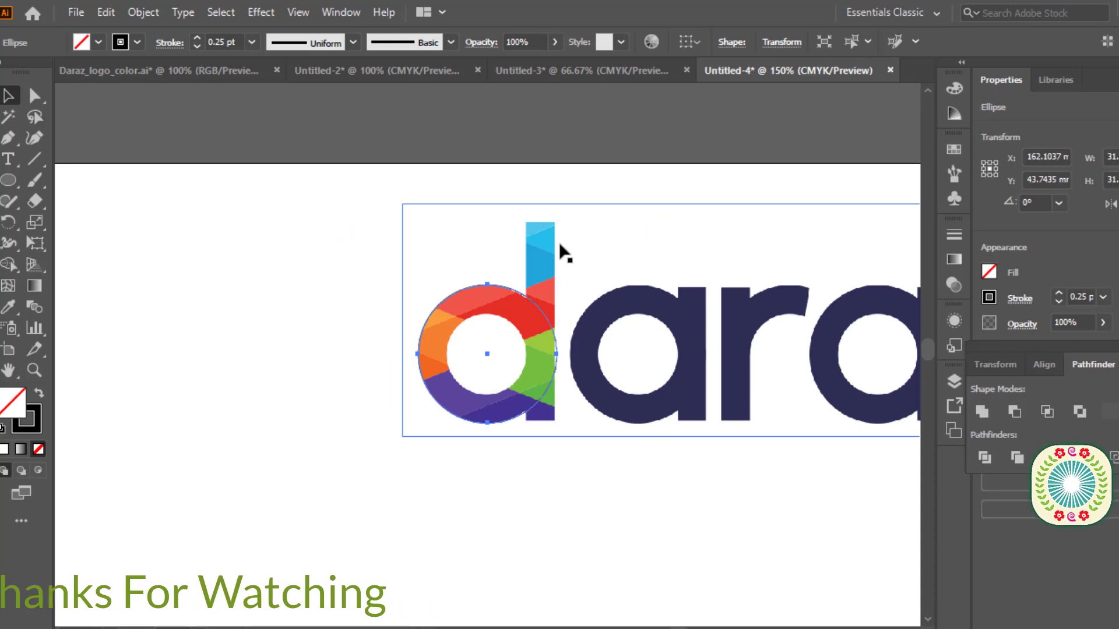
key("ctrl+minus")
key("ctrl+minus")
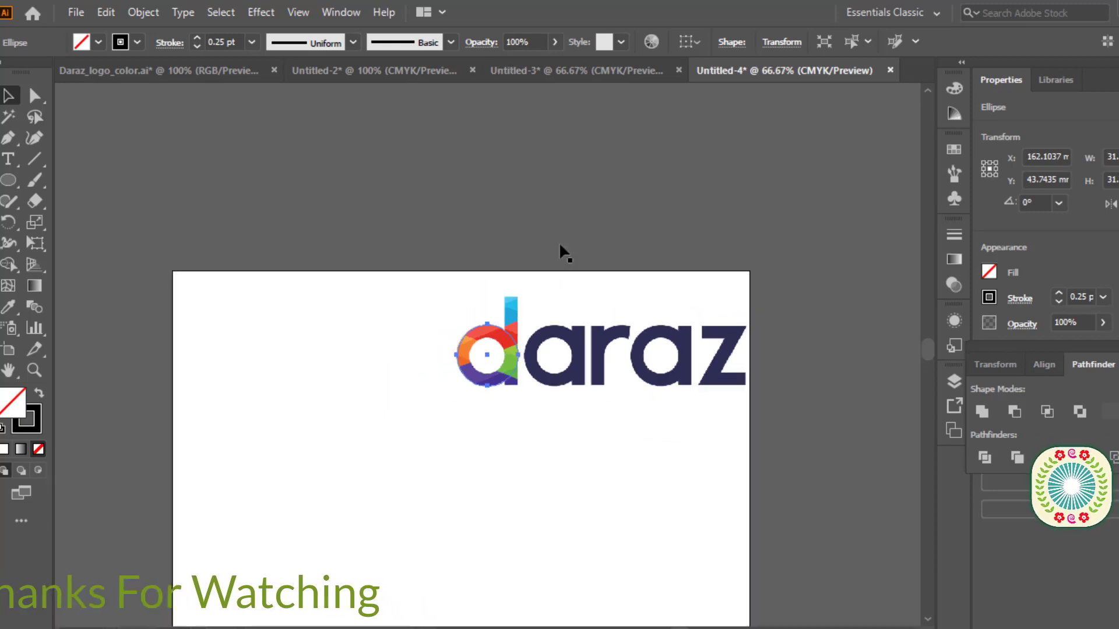
left_click(540, 427, "ctrl")
left_click(554, 405, "ctrl")
left_click_drag(424, 260, 879, 411)
left_click_drag(774, 304, 364, 467)
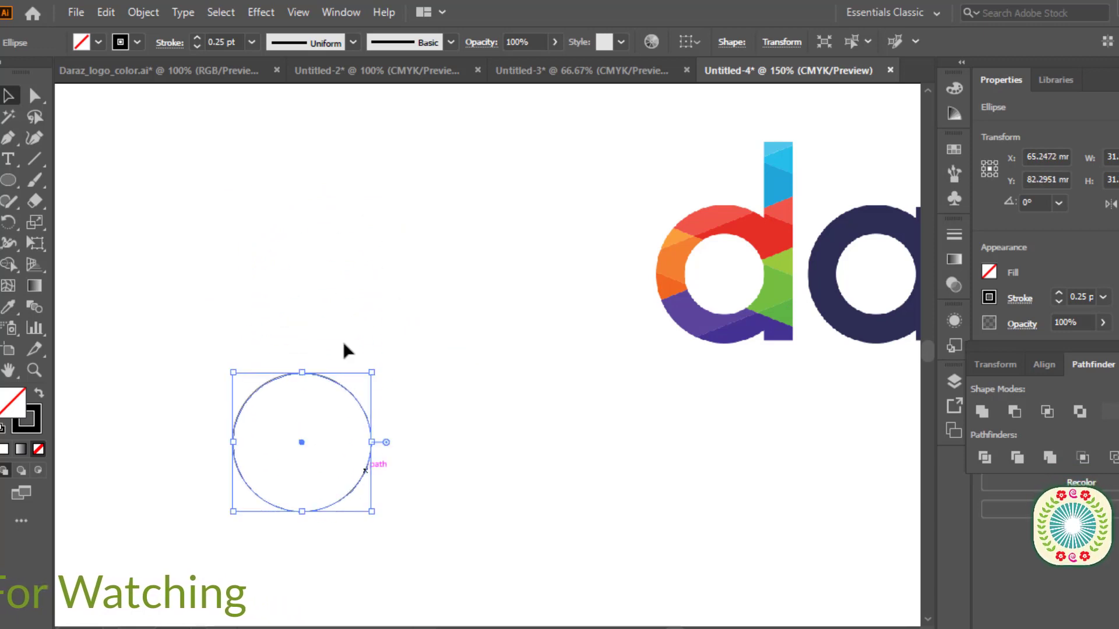
Fill the circle with red from the swatches and deselect it.
left_click(98, 41)
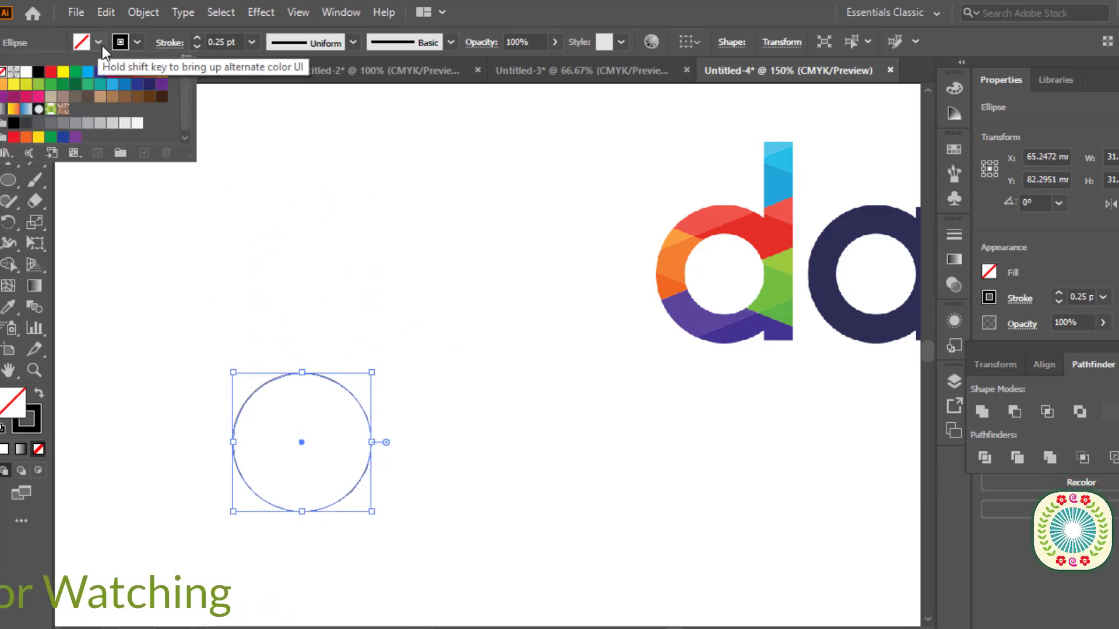
left_click(51, 73)
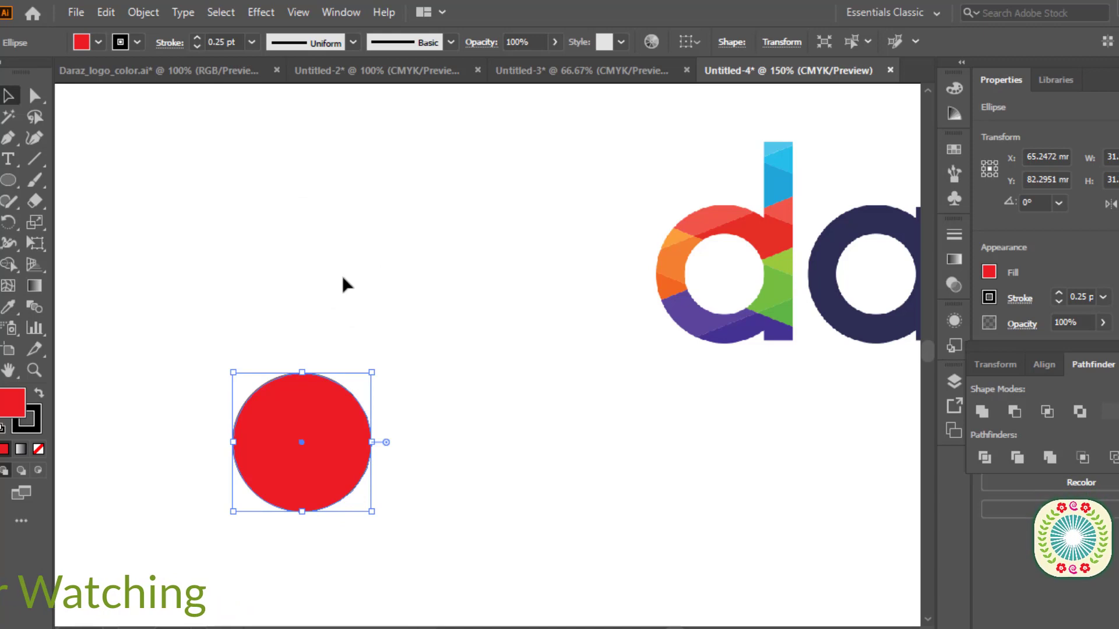
left_click(346, 286)
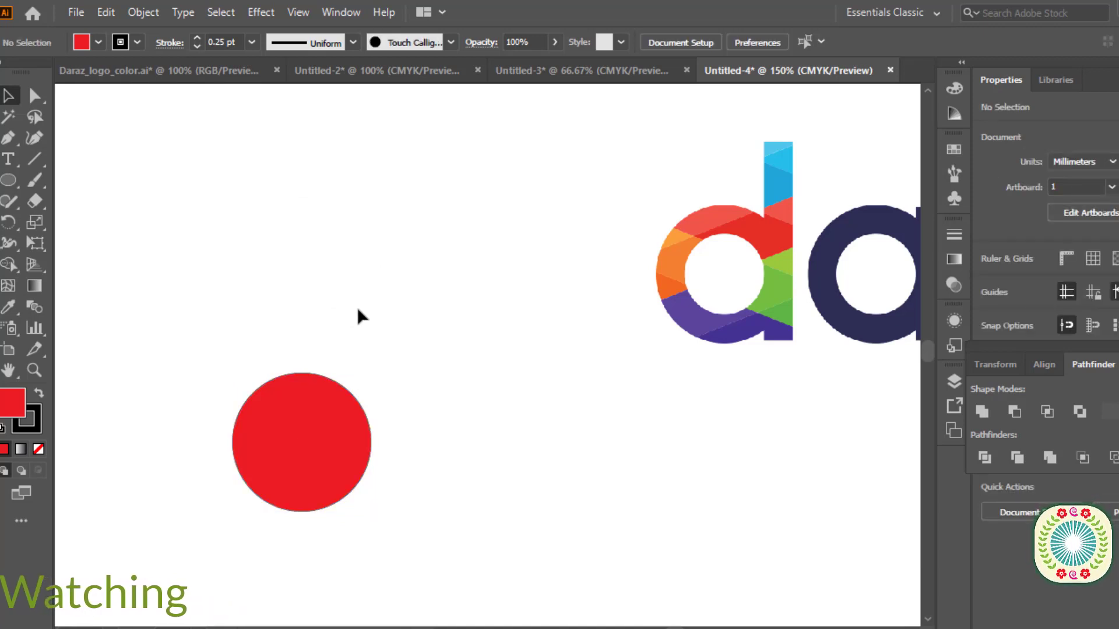
Copy the red circle and paste the copy directly in front of it.
left_click(342, 419)
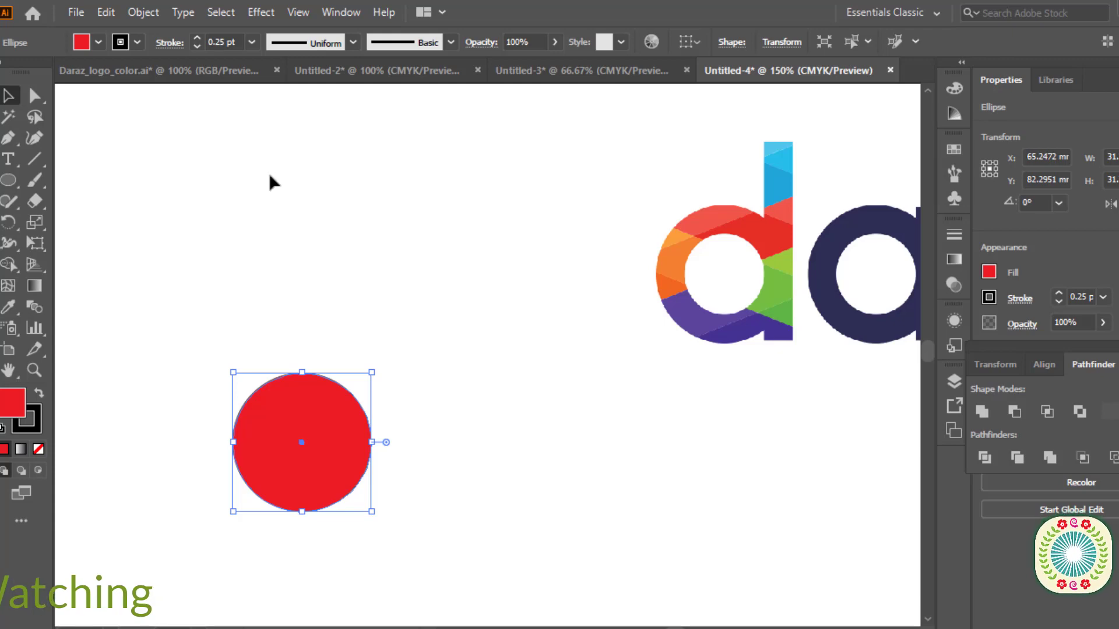
left_click(104, 13)
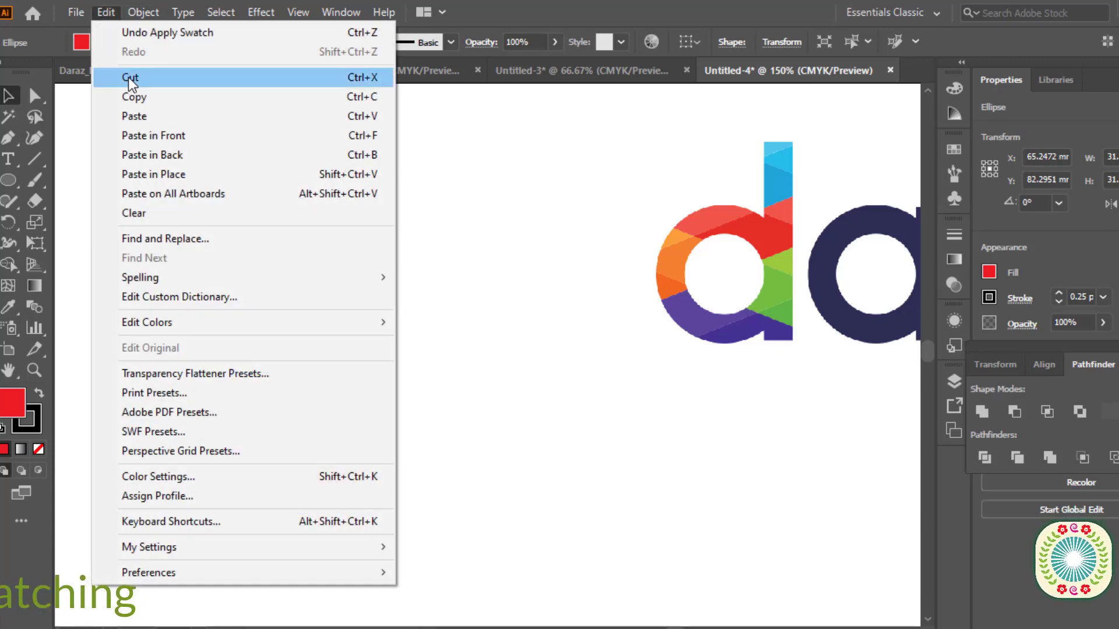
left_click(134, 97)
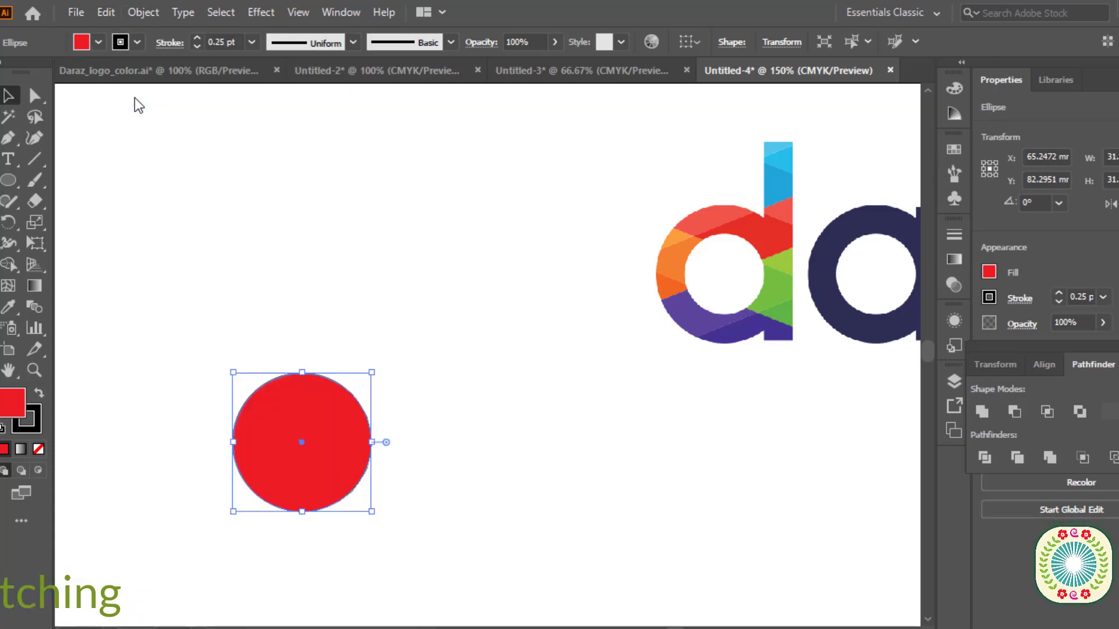
left_click(108, 14)
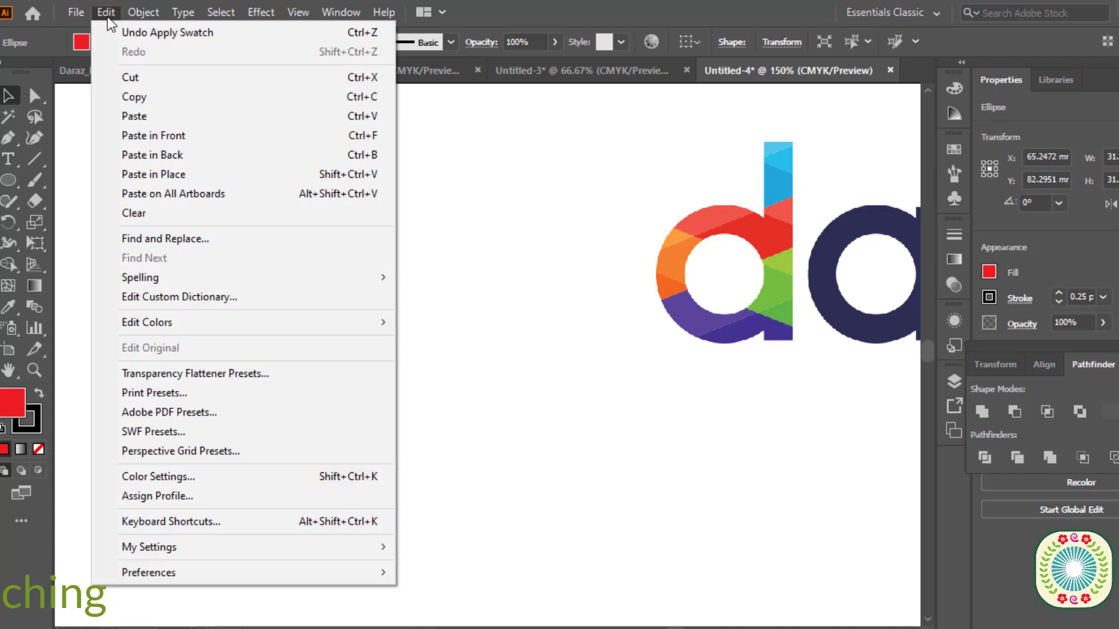
left_click(153, 135)
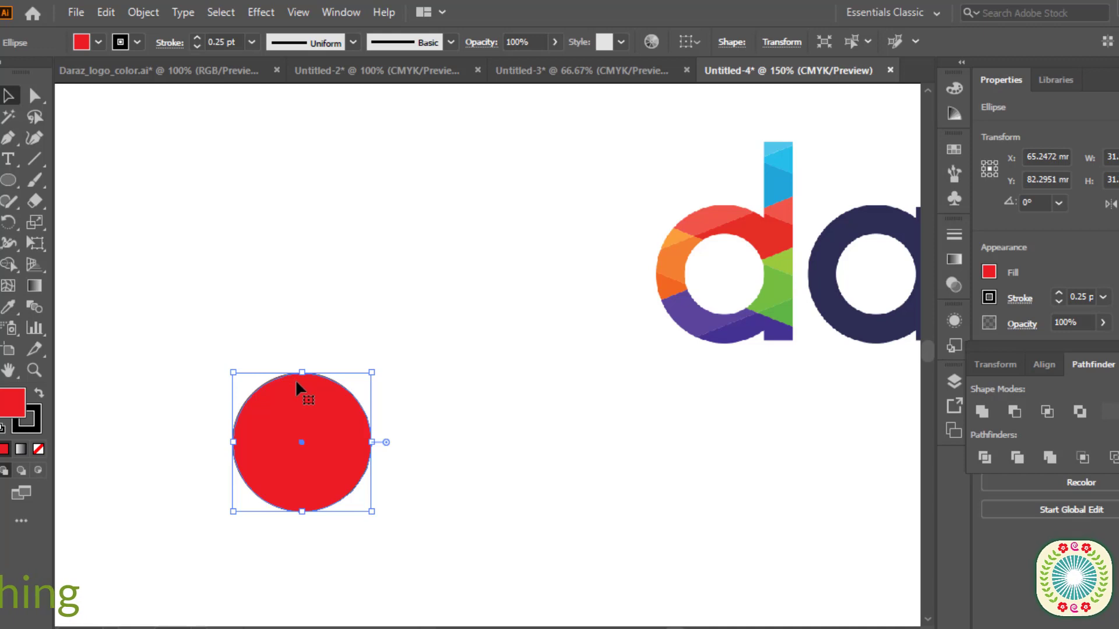
Scale the front copy about its centre to about 20 mm wide and fill it with white.
left_click(35, 244)
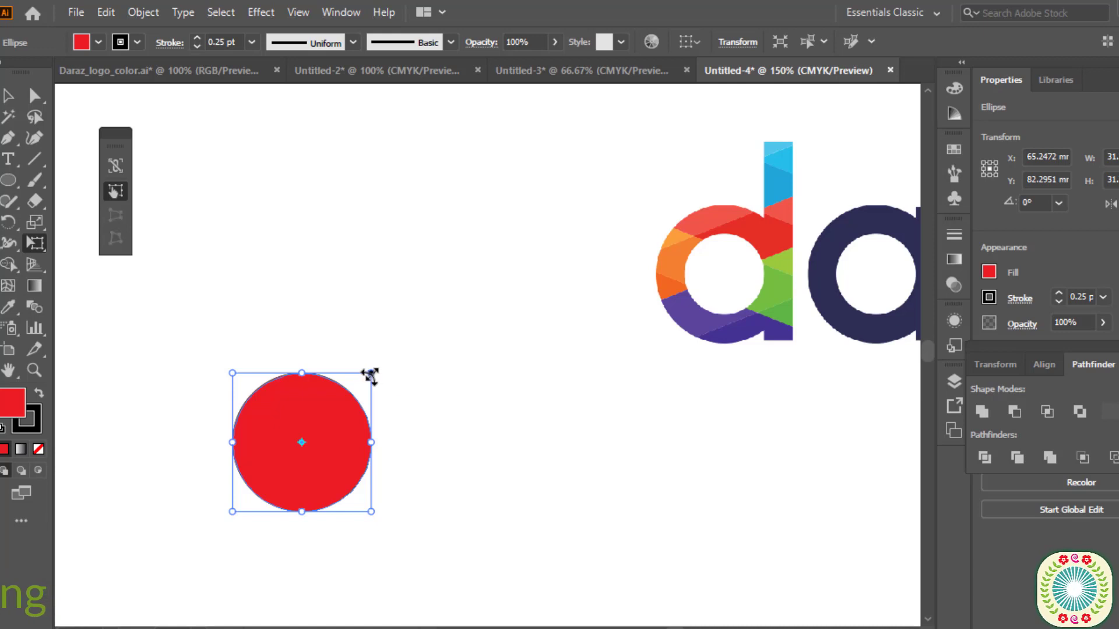
left_click_drag(371, 377, 350, 403)
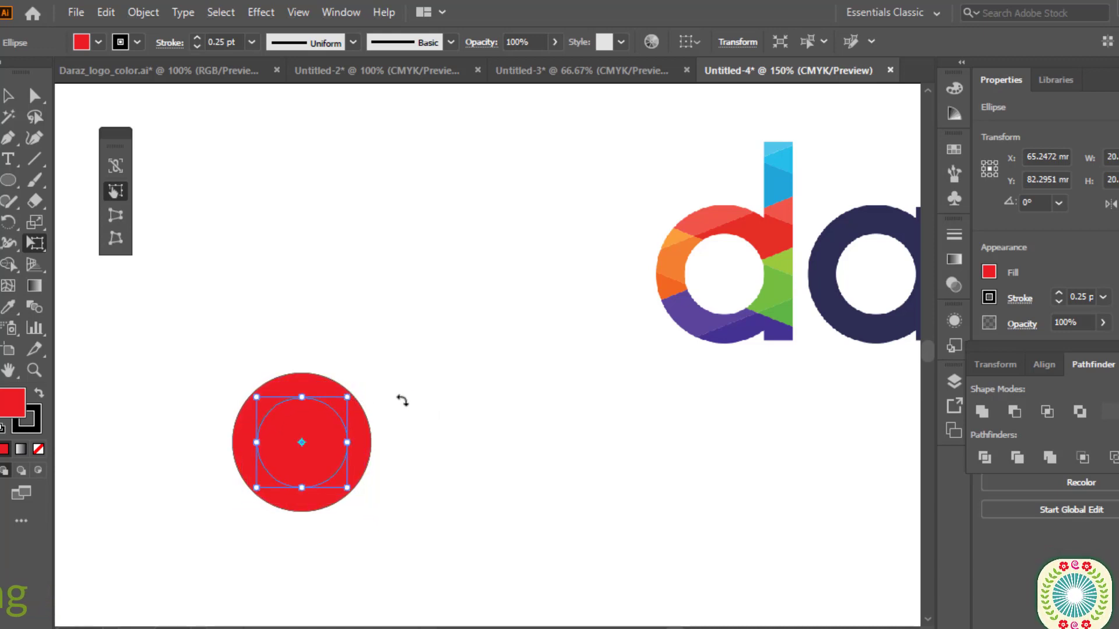
left_click(97, 44)
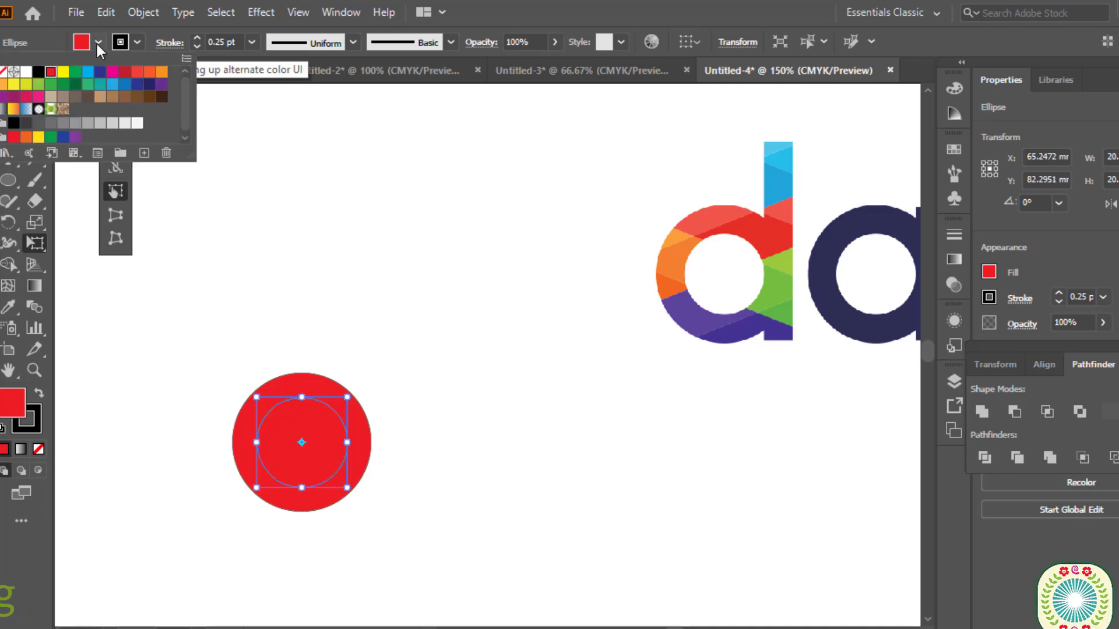
left_click(26, 71)
left_click(325, 251)
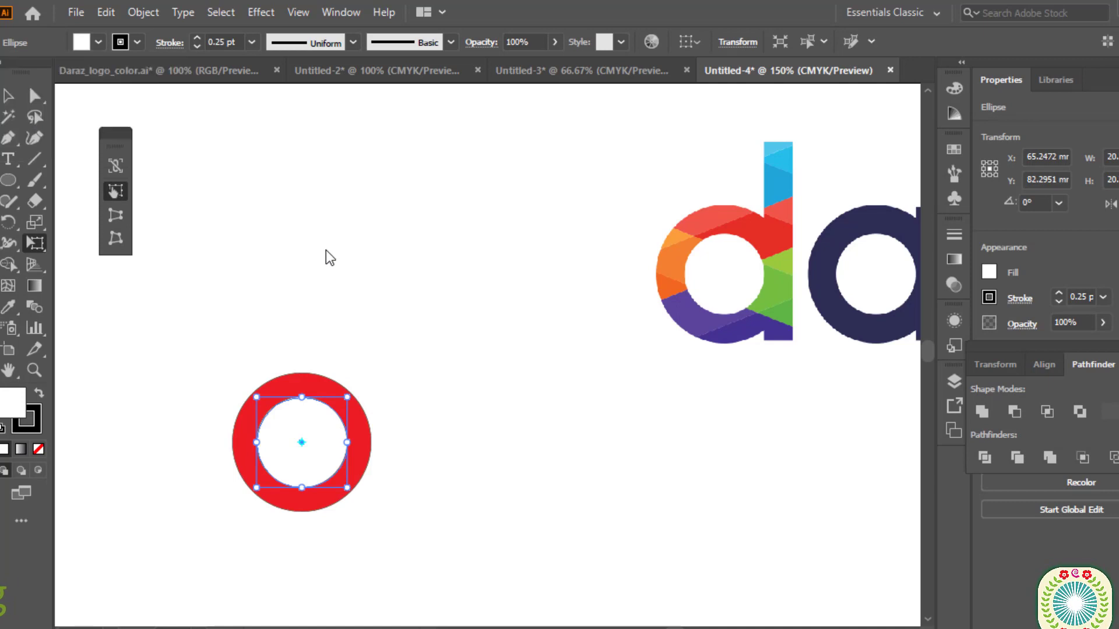
left_click(504, 363)
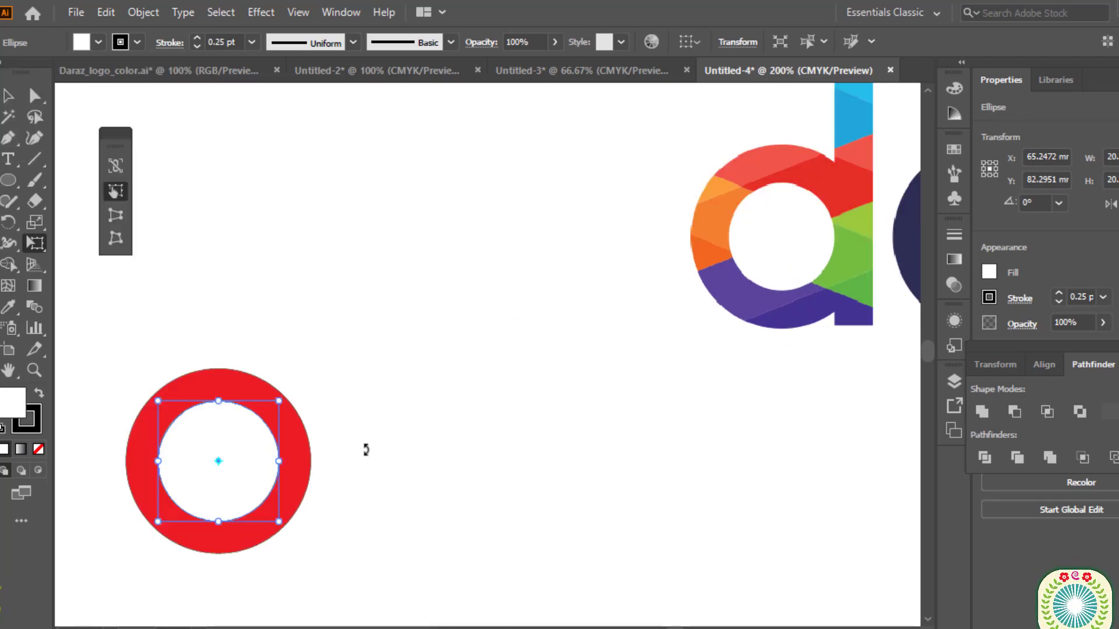
Select both circles and move them together beside the letter d, at about X 111 mm, Y 54 mm.
left_click_drag(365, 450, 458, 401)
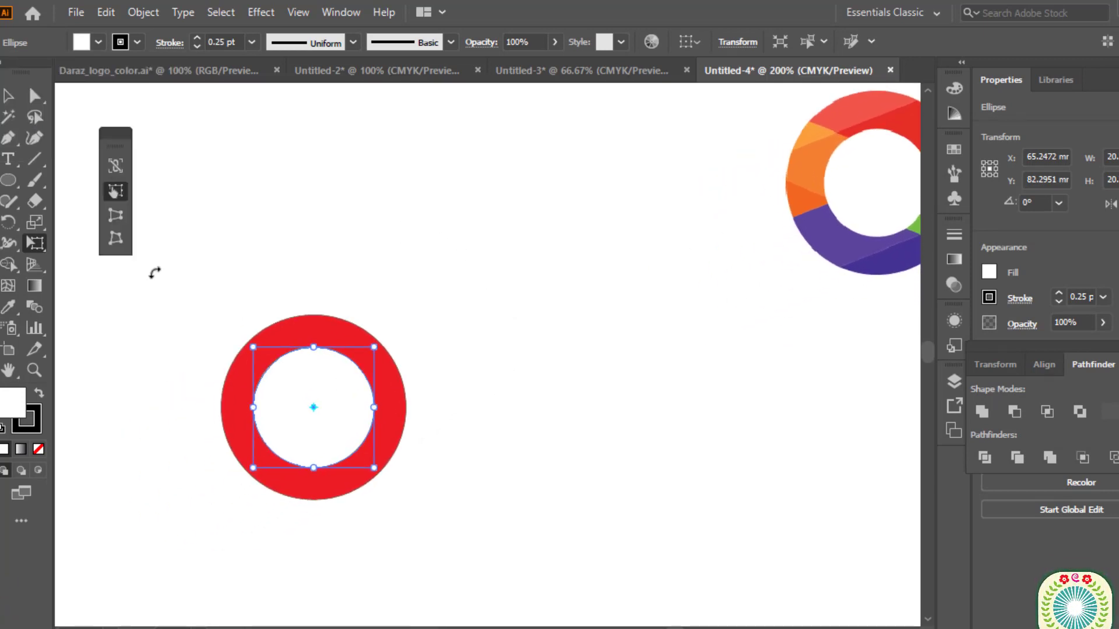
left_click(8, 98)
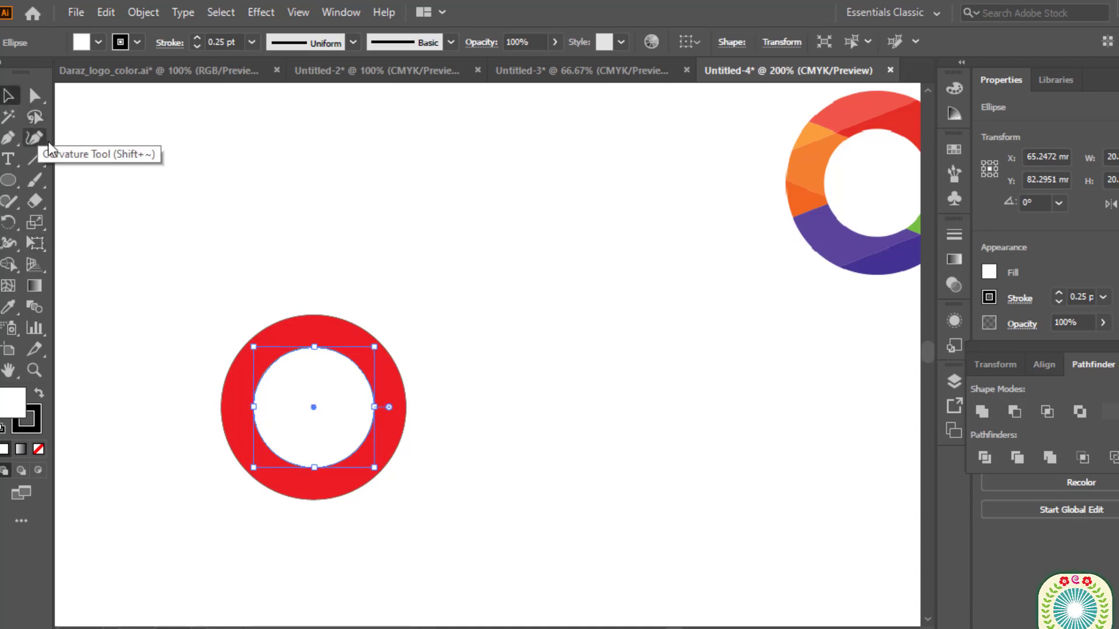
left_click_drag(198, 294, 454, 394)
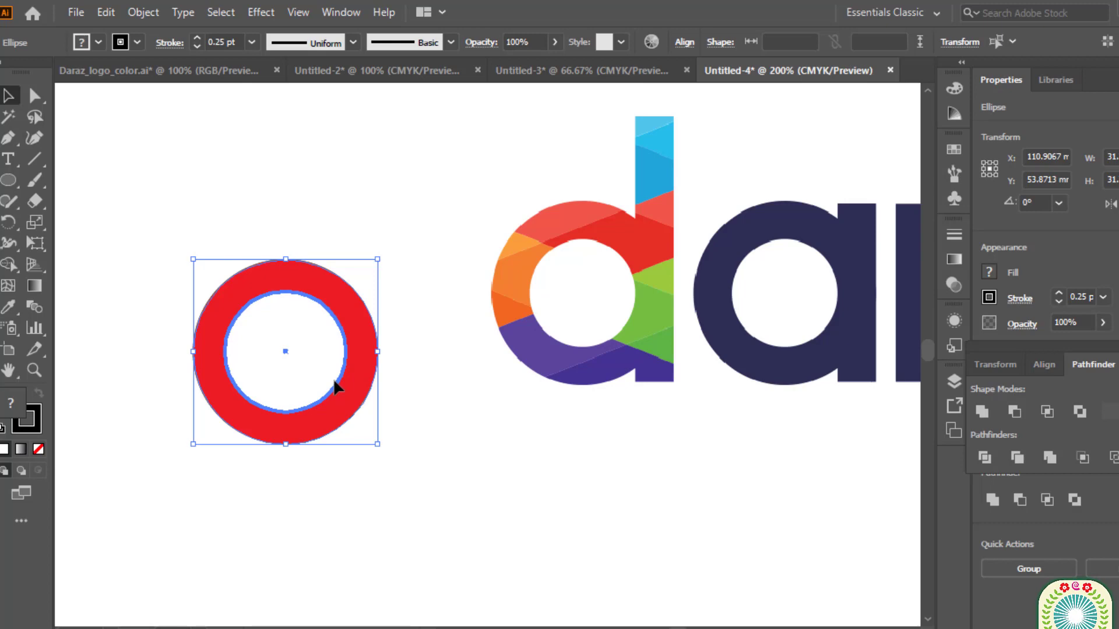
key("e")
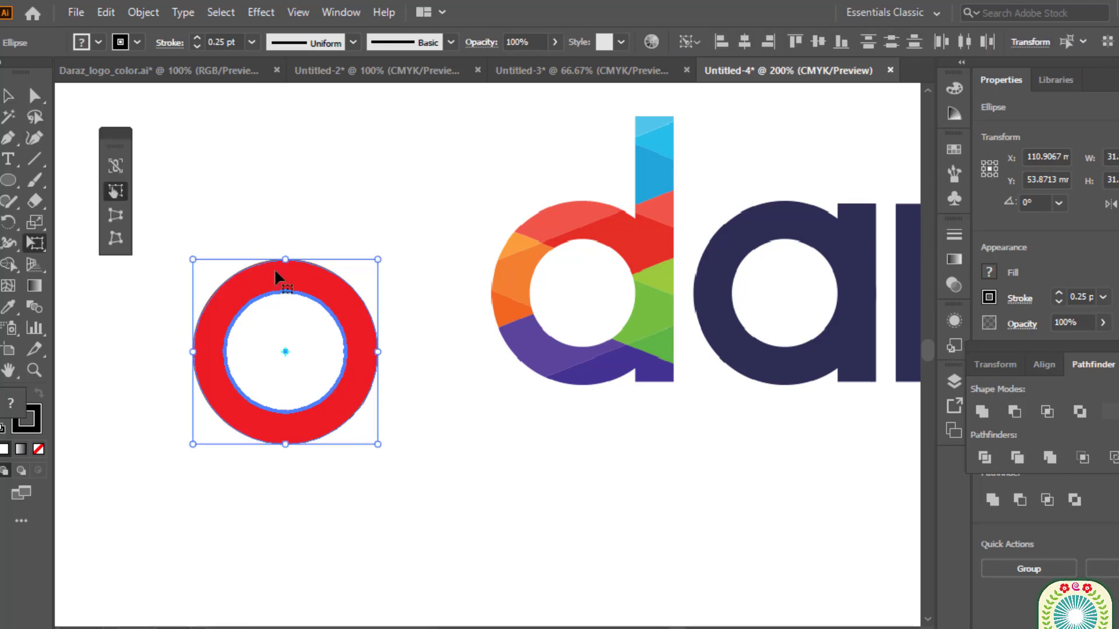
left_click(6, 95)
left_click(275, 165)
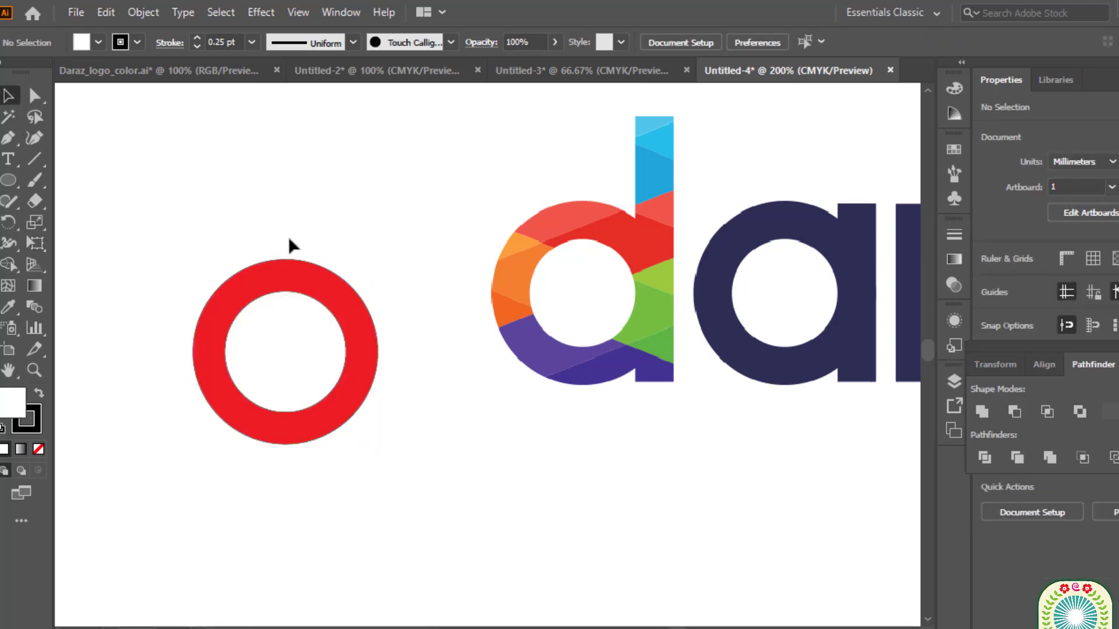
Shrink the white inner circle to about 19 mm wide, compare it with the letter d's round opening and undo that move.
left_click(310, 299)
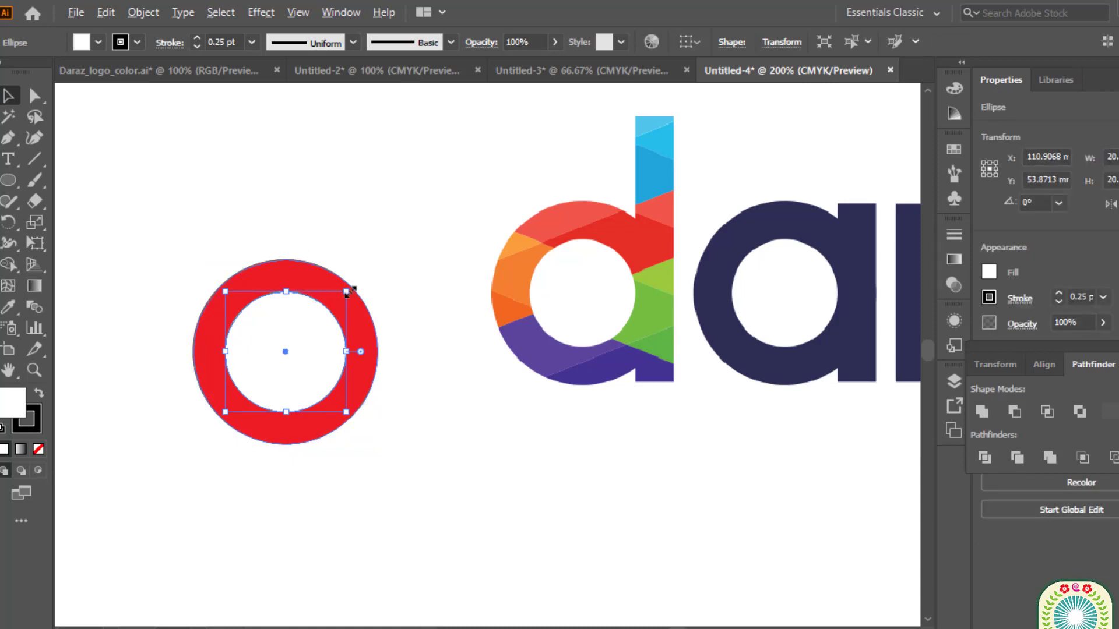
left_click_drag(347, 290, 347, 298)
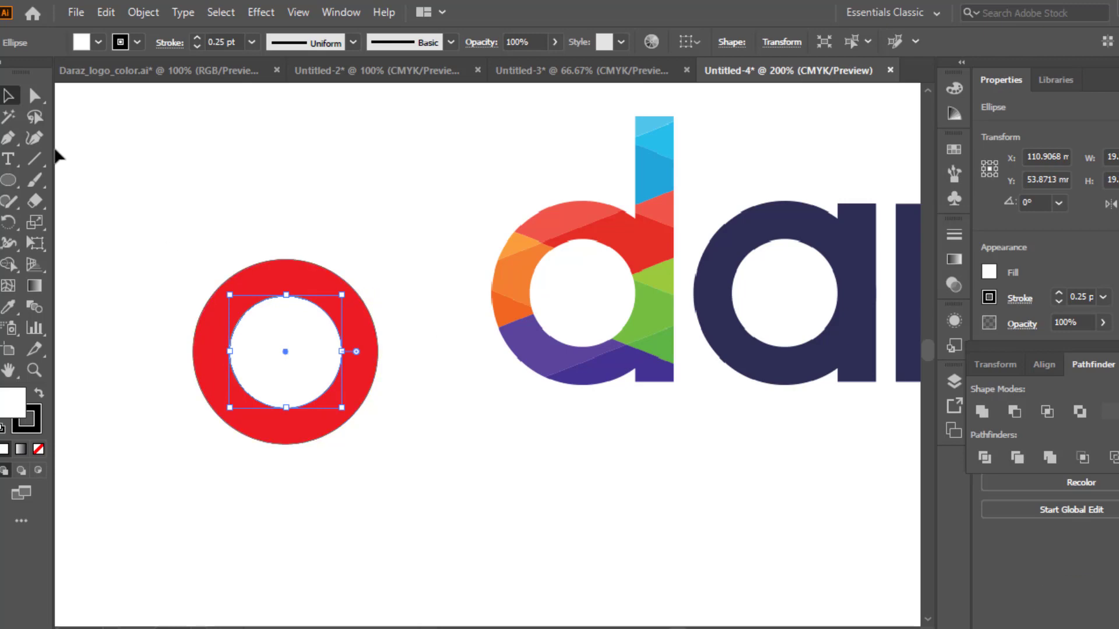
left_click_drag(295, 344, 592, 286)
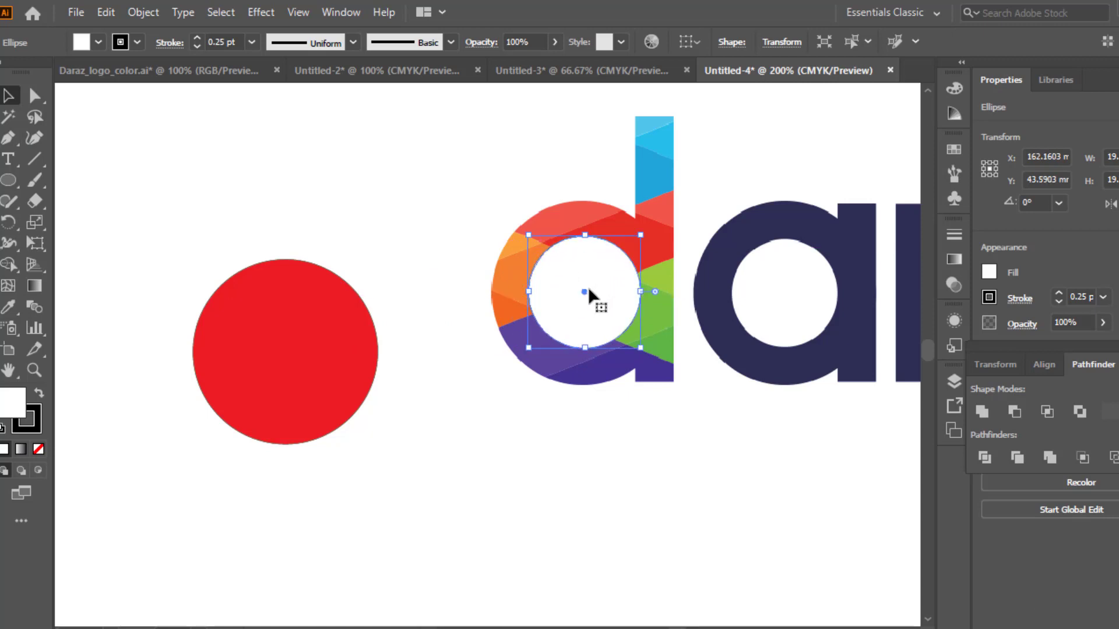
key("ctrl+z")
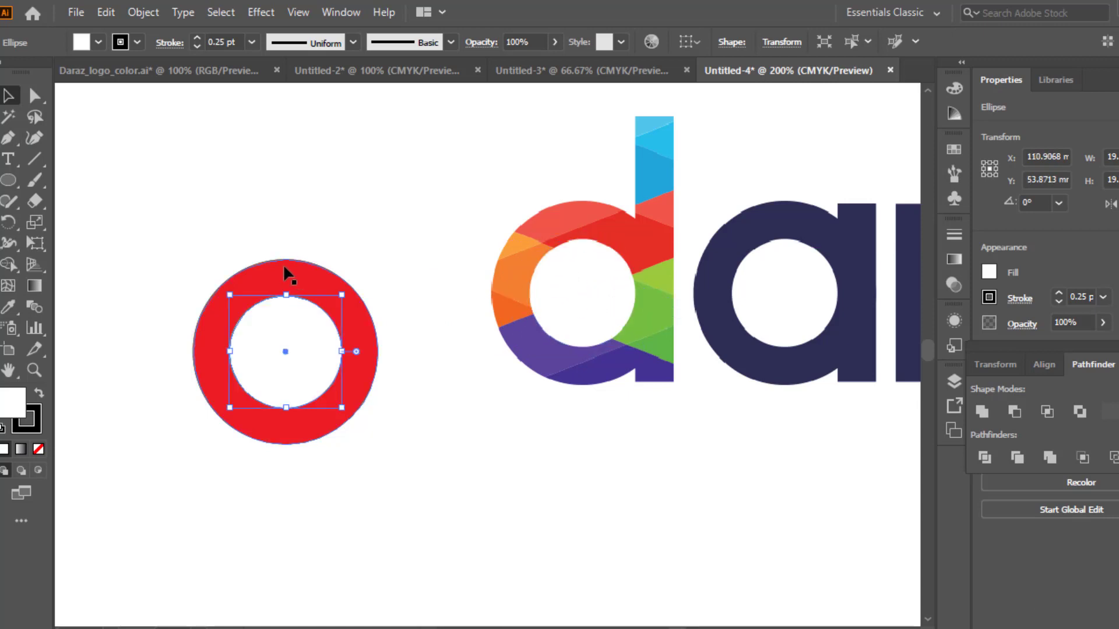
left_click(164, 218)
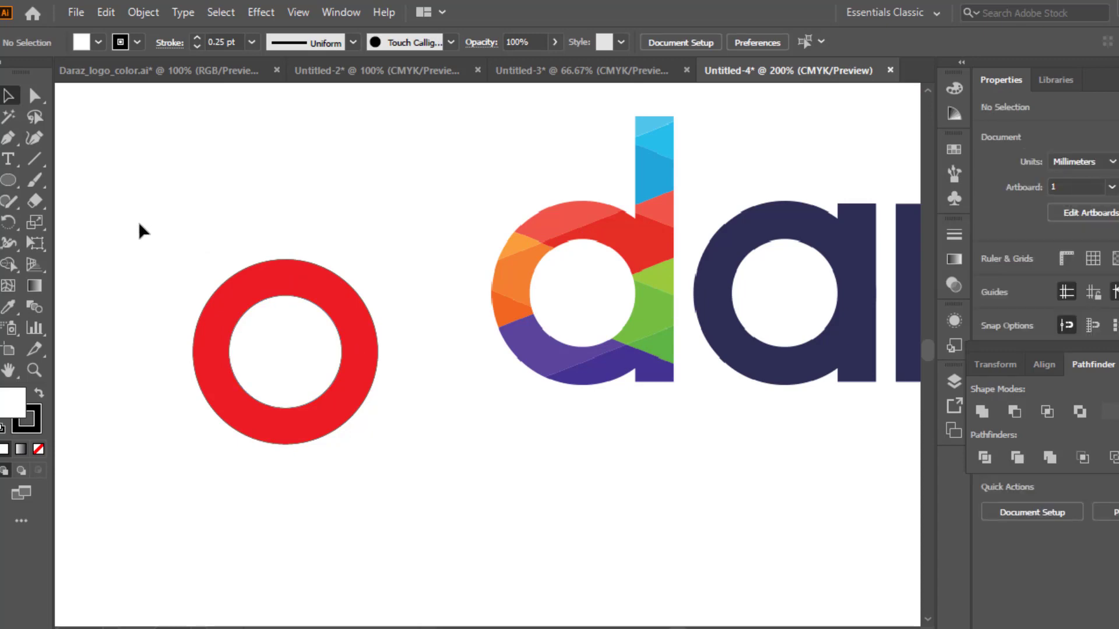
Select the red and white circles together and split them with the Pathfinder Divide operation.
left_click_drag(138, 225, 387, 485)
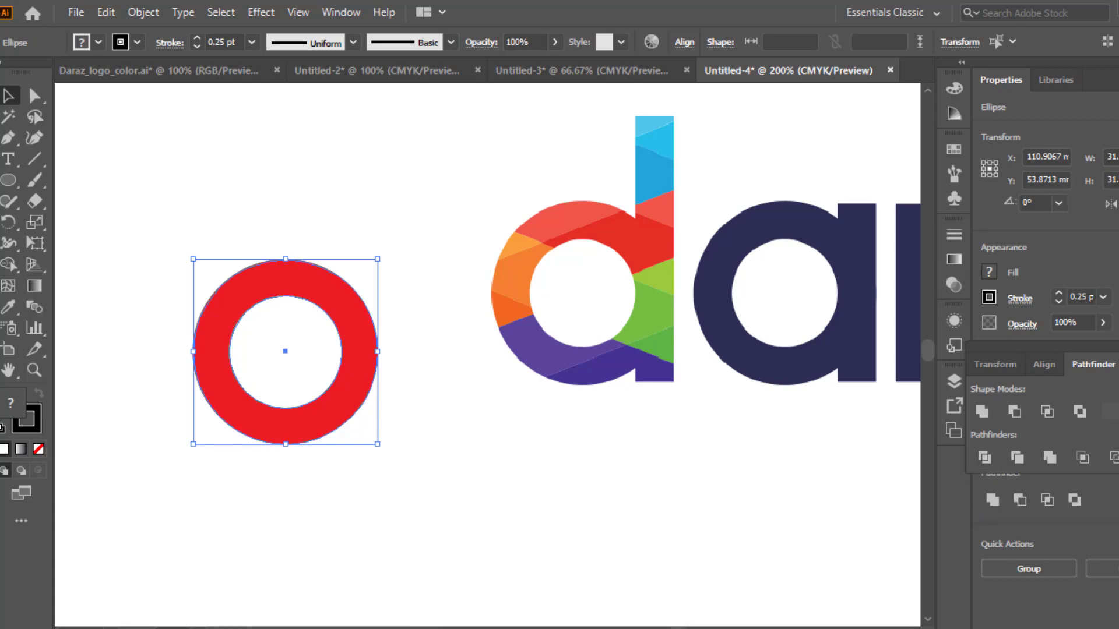
left_click(1117, 347)
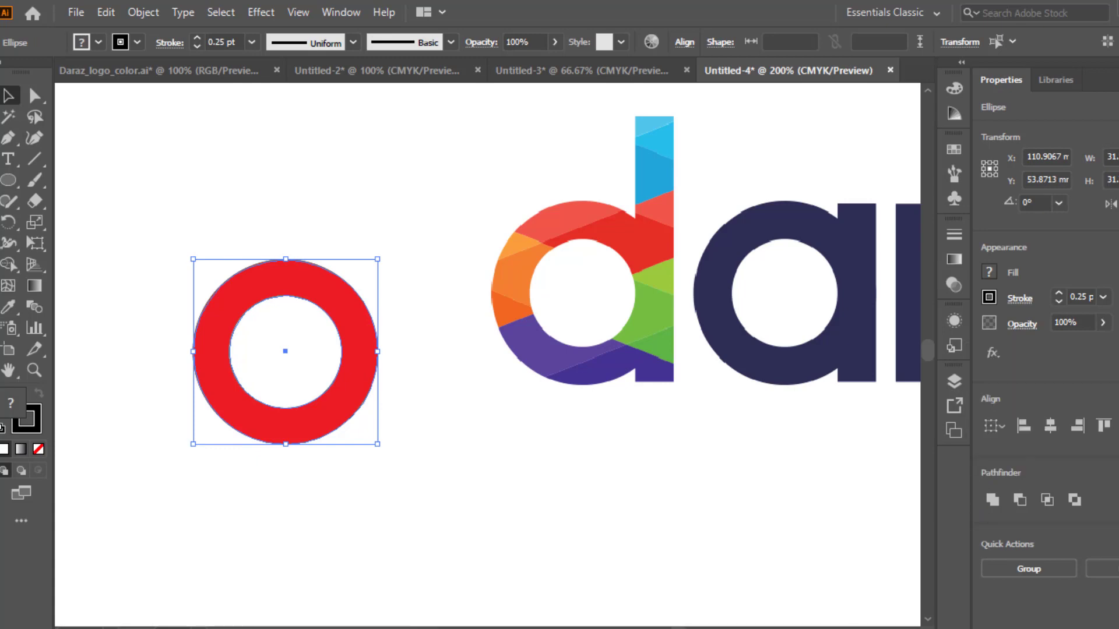
left_click(340, 13)
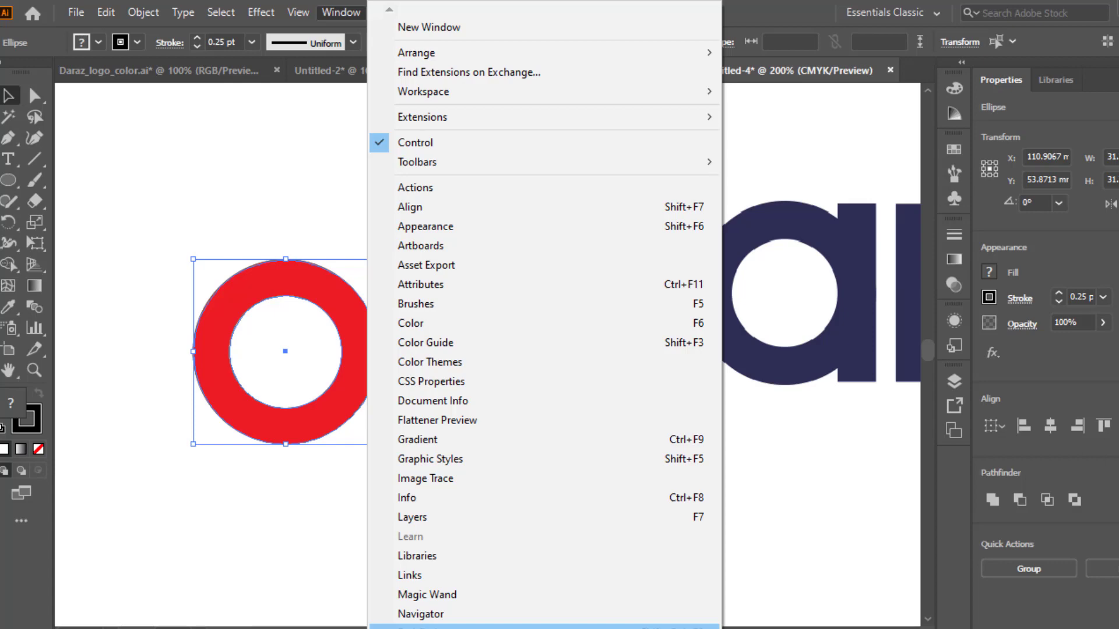
left_click(420, 628)
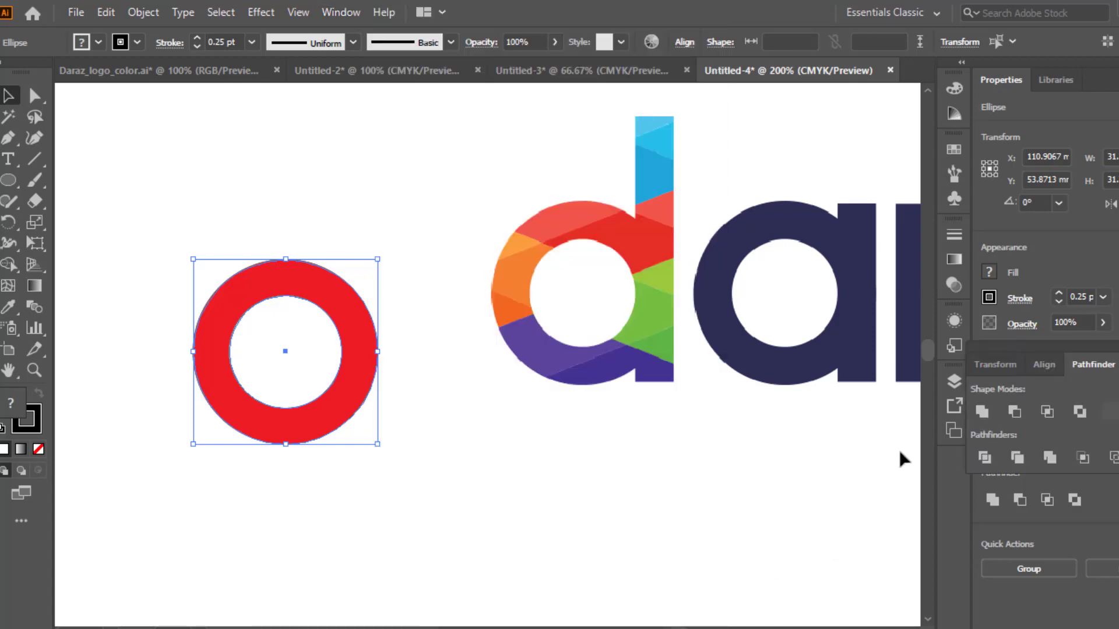
left_click(984, 458)
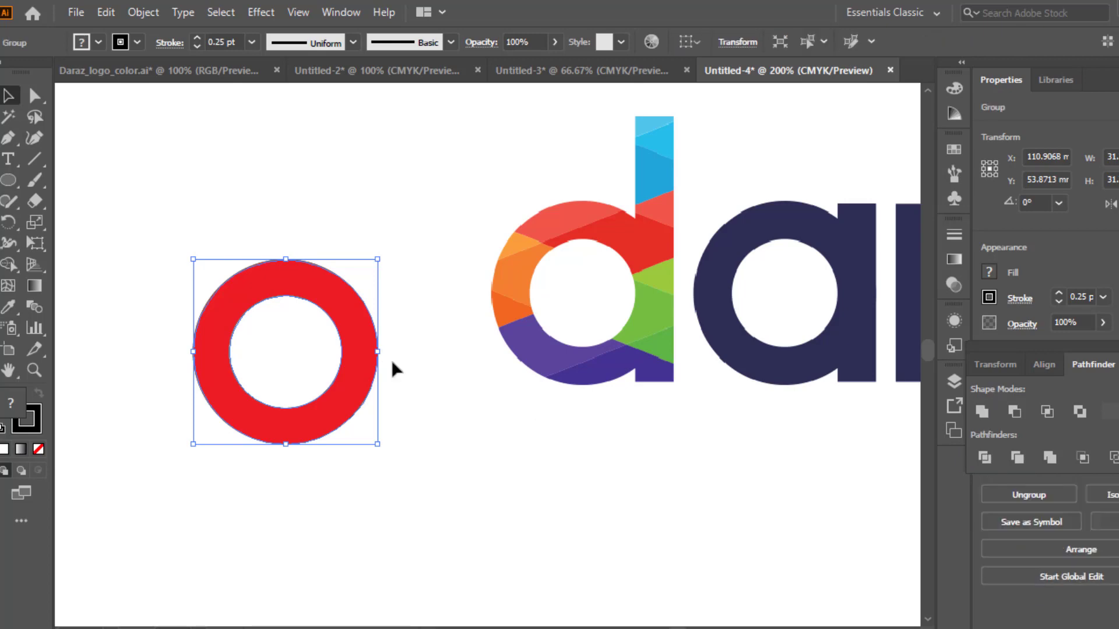
Ungroup the divided pieces, select the white inner circle on its own and deselect it.
left_click(102, 178)
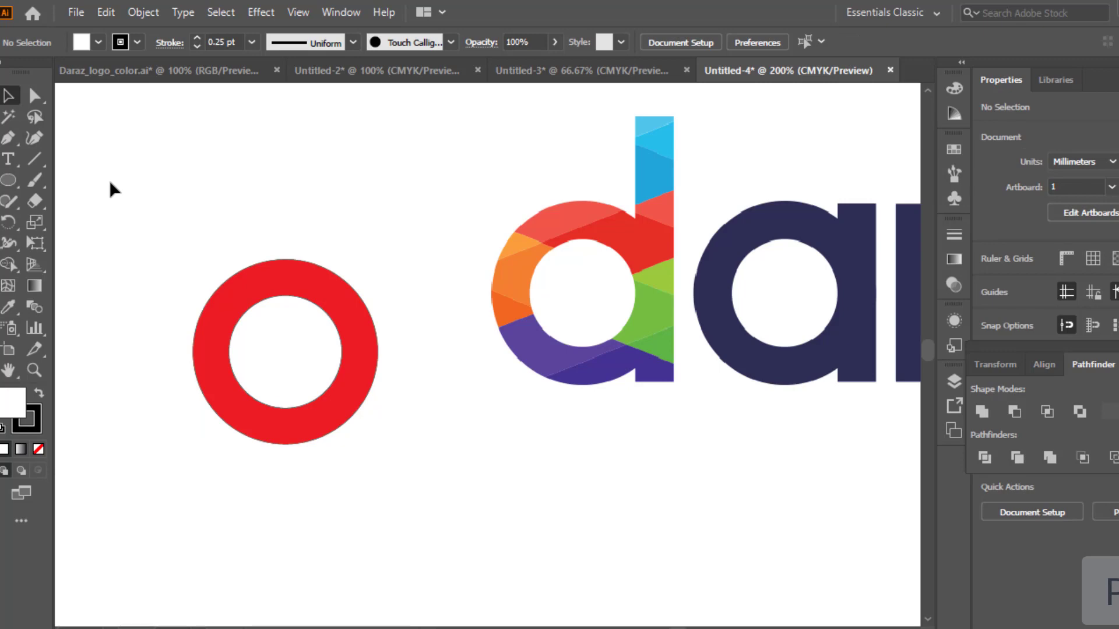
left_click_drag(139, 206, 364, 435)
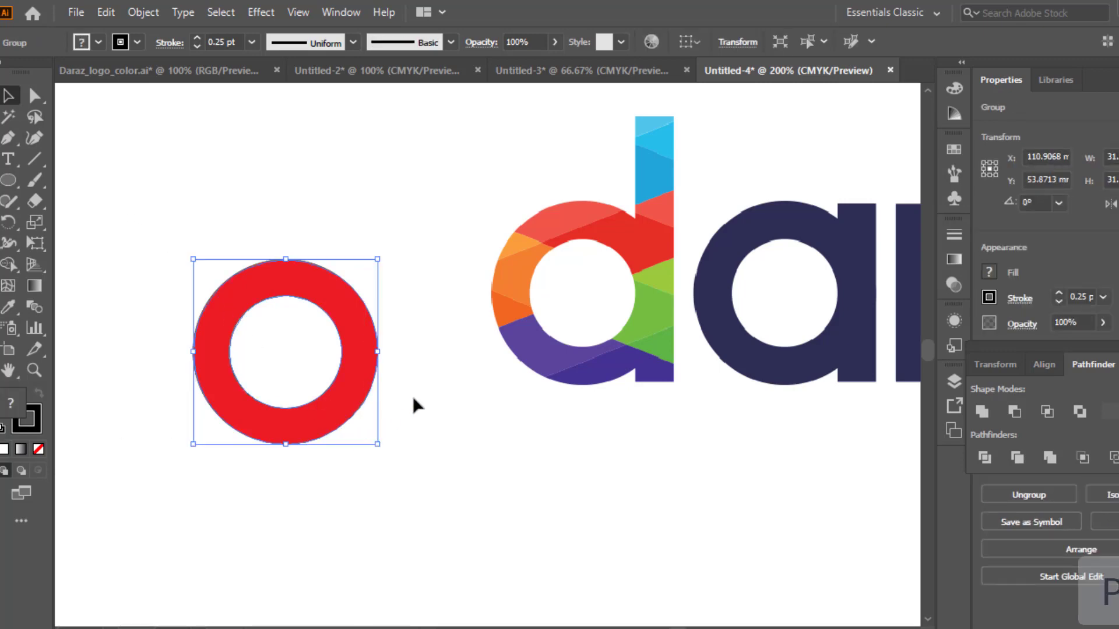
right_click(348, 362)
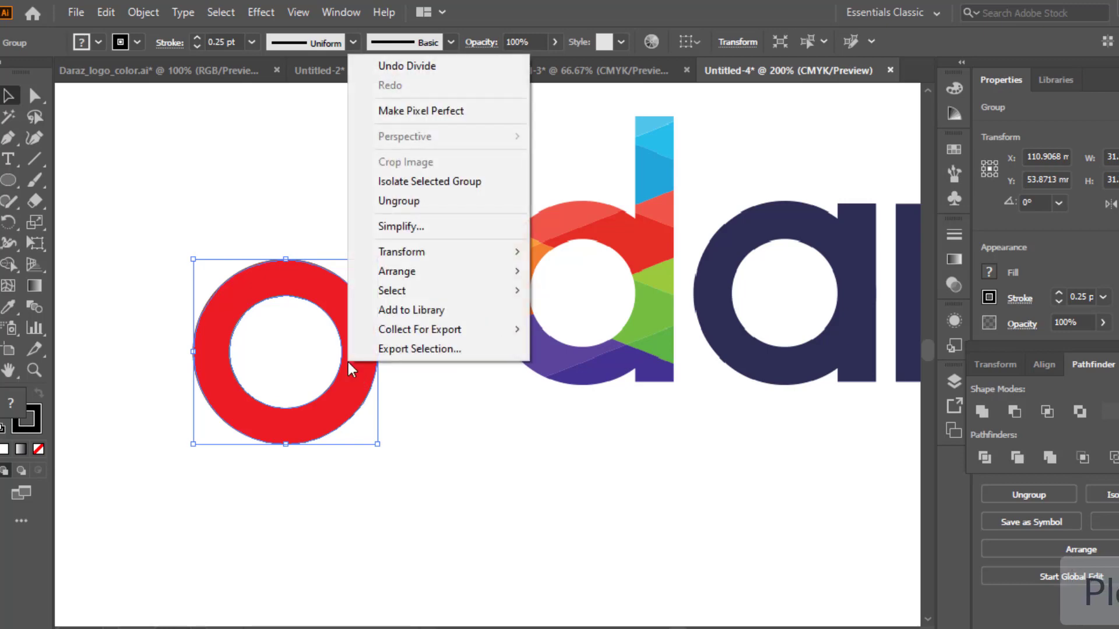
left_click(403, 204)
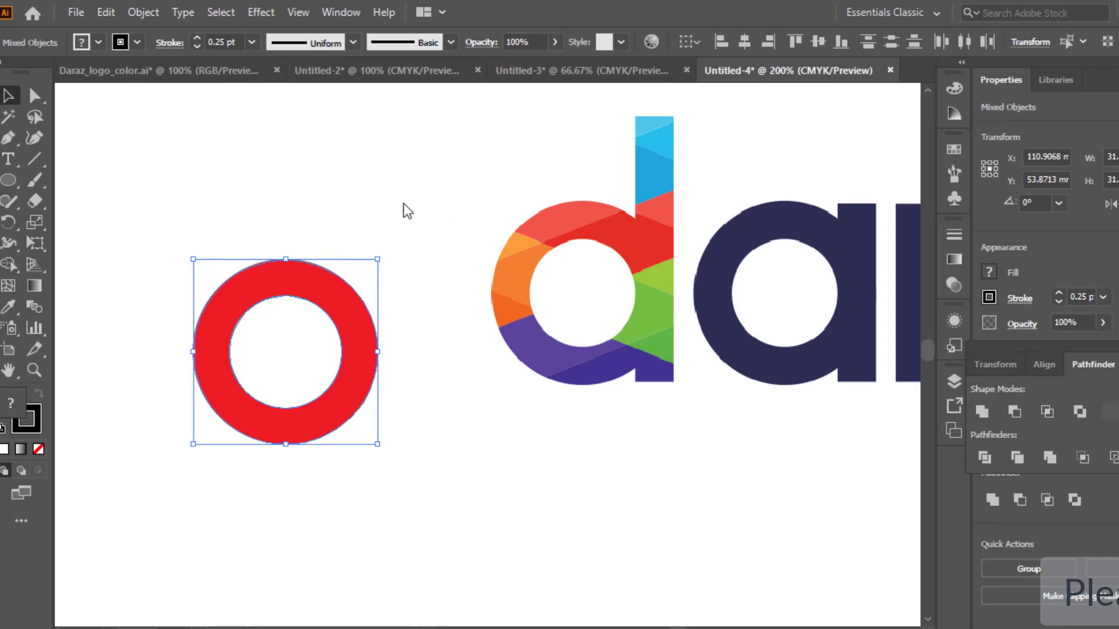
left_click(349, 204)
left_click(302, 313)
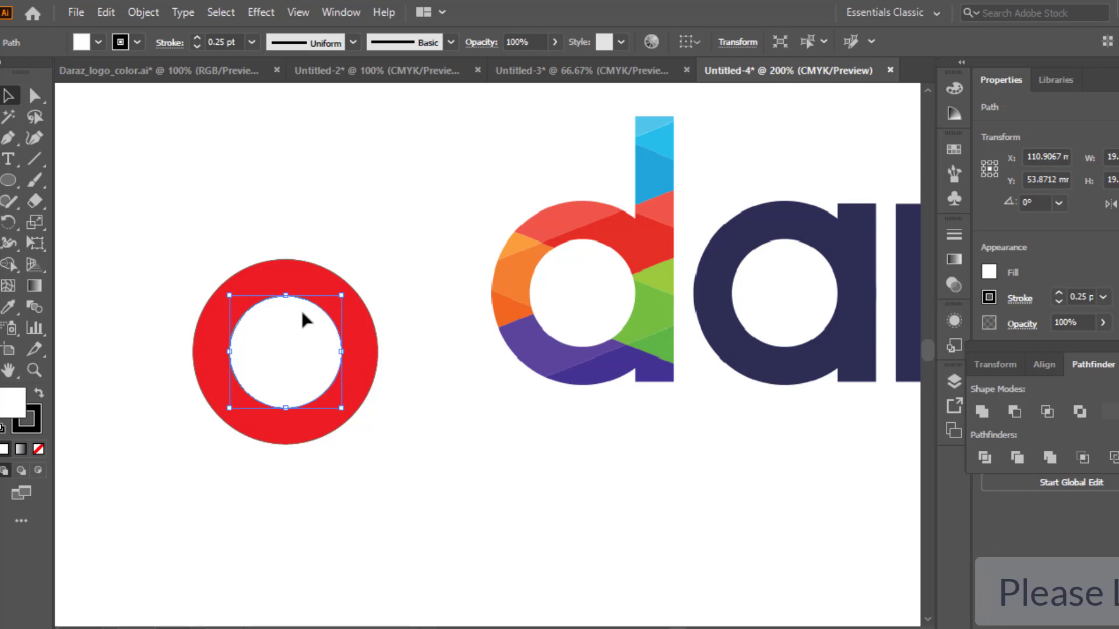
key("ctrl+shift+a")
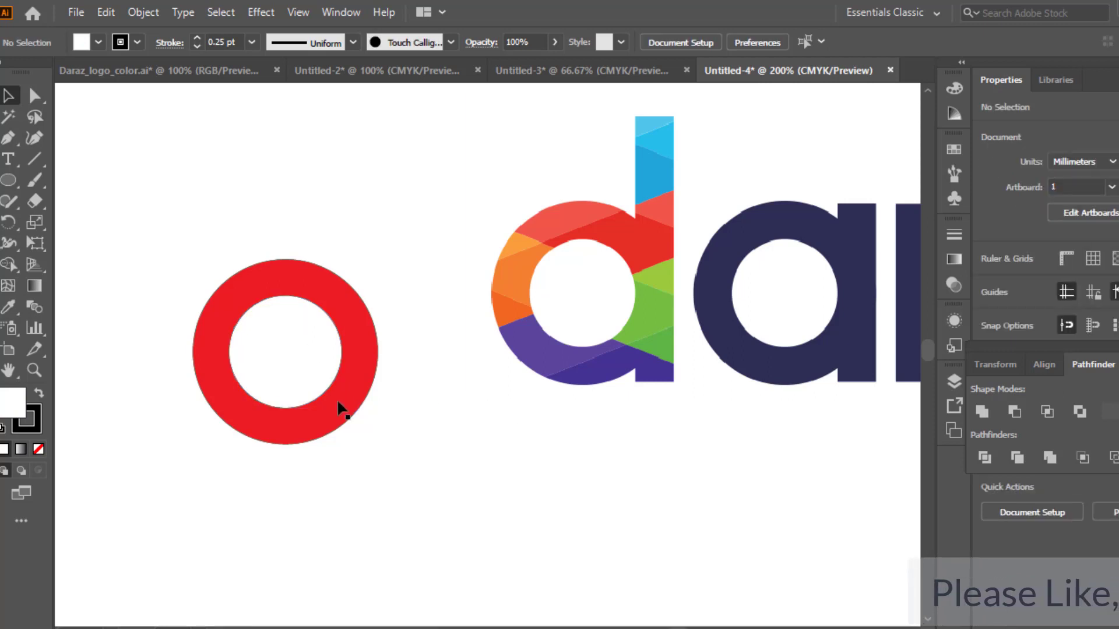
Draw a rectangle about 6.5 mm wide and 45 mm high over the reference letter d's stem and fill it with cyan blue.
left_click(14, 181)
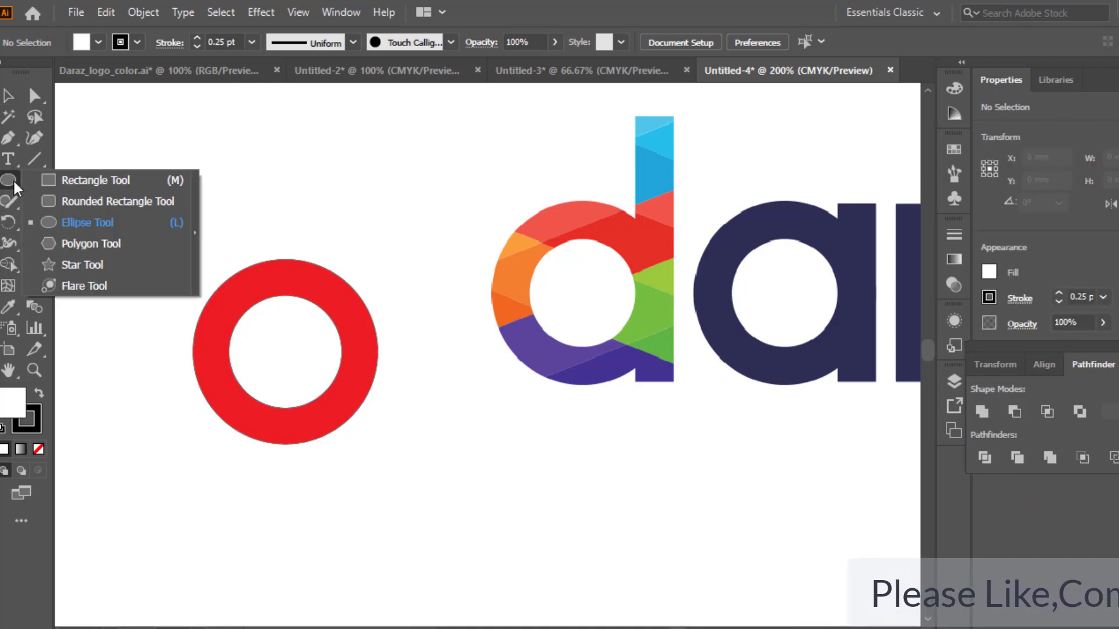
left_click(65, 181)
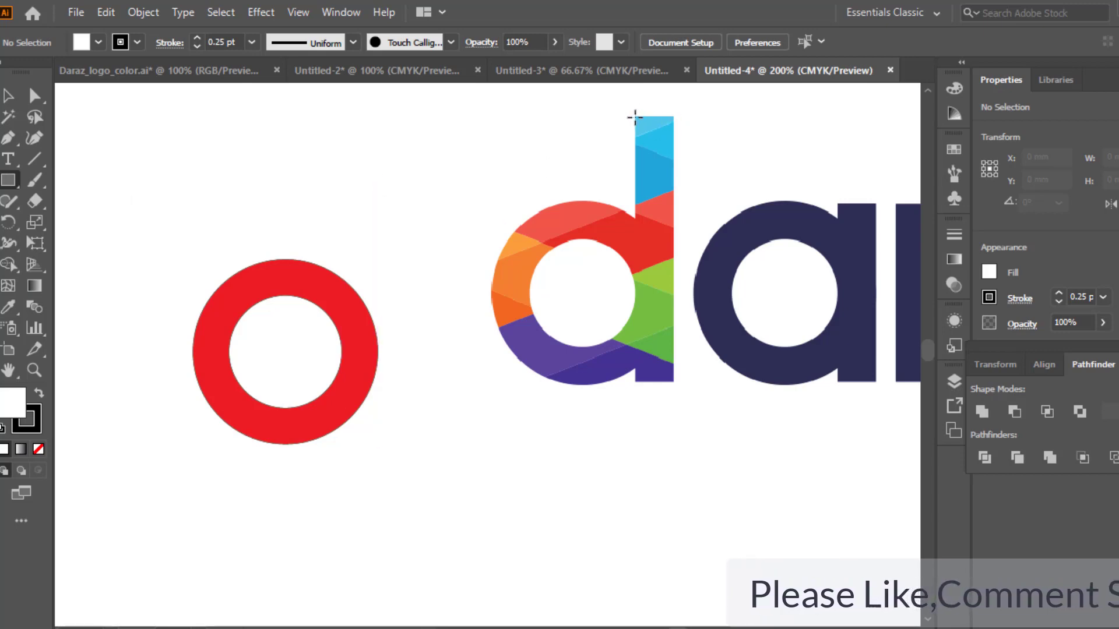
left_click_drag(635, 115, 671, 380)
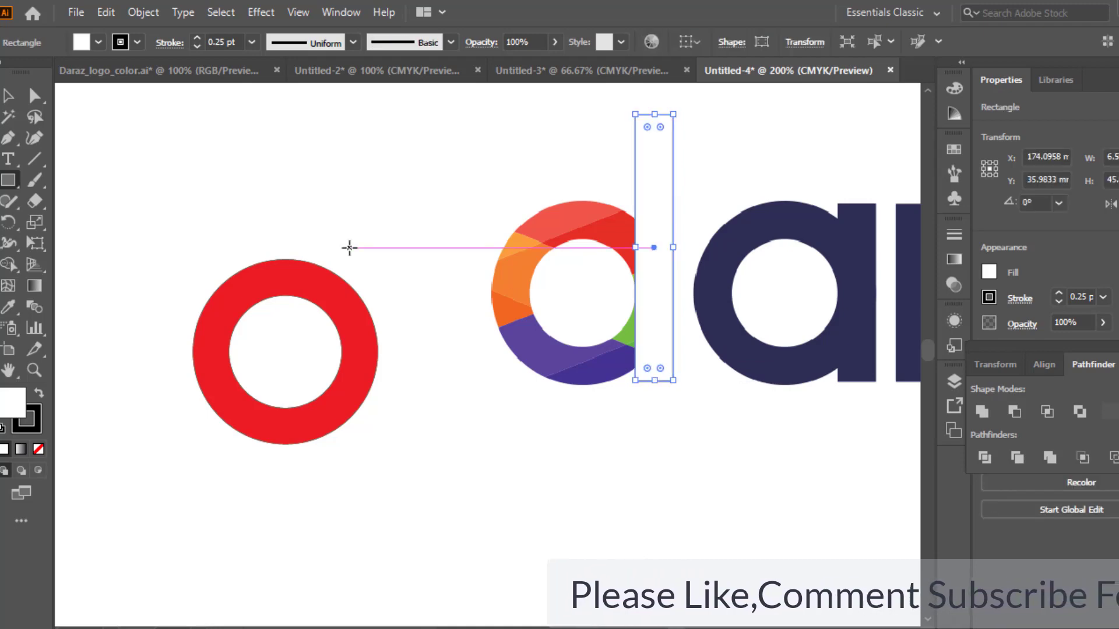
left_click(99, 42)
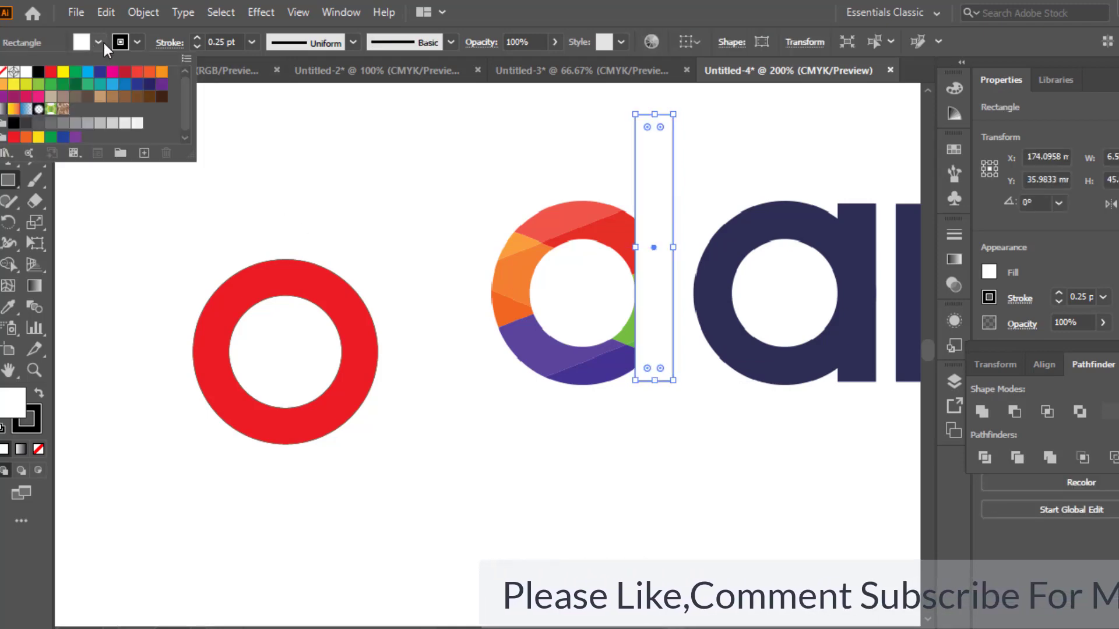
left_click(88, 76)
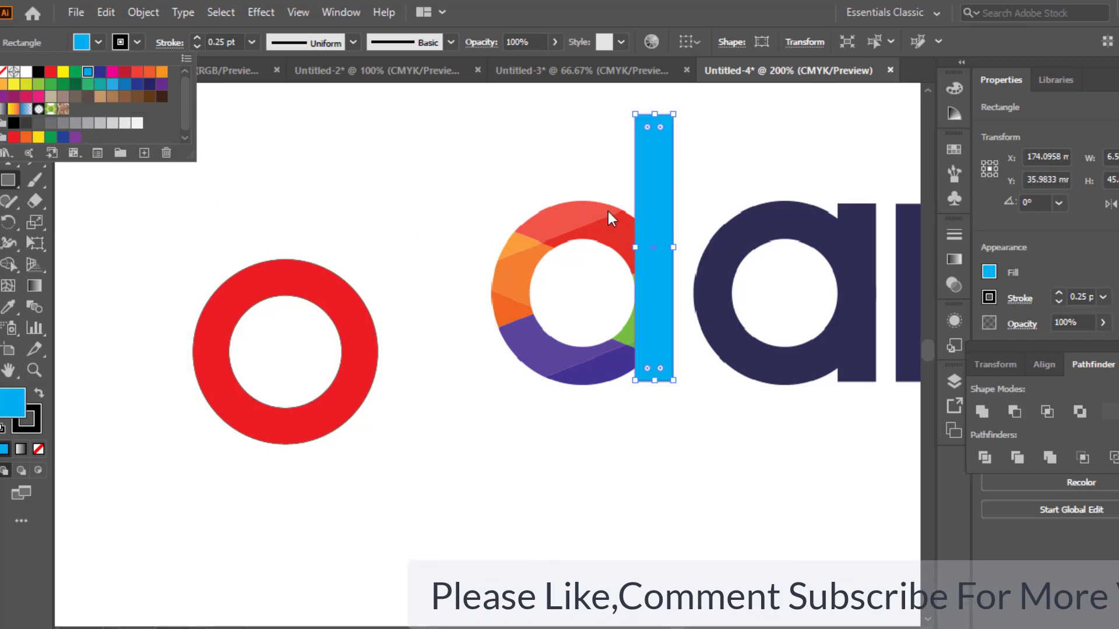
left_click(656, 215)
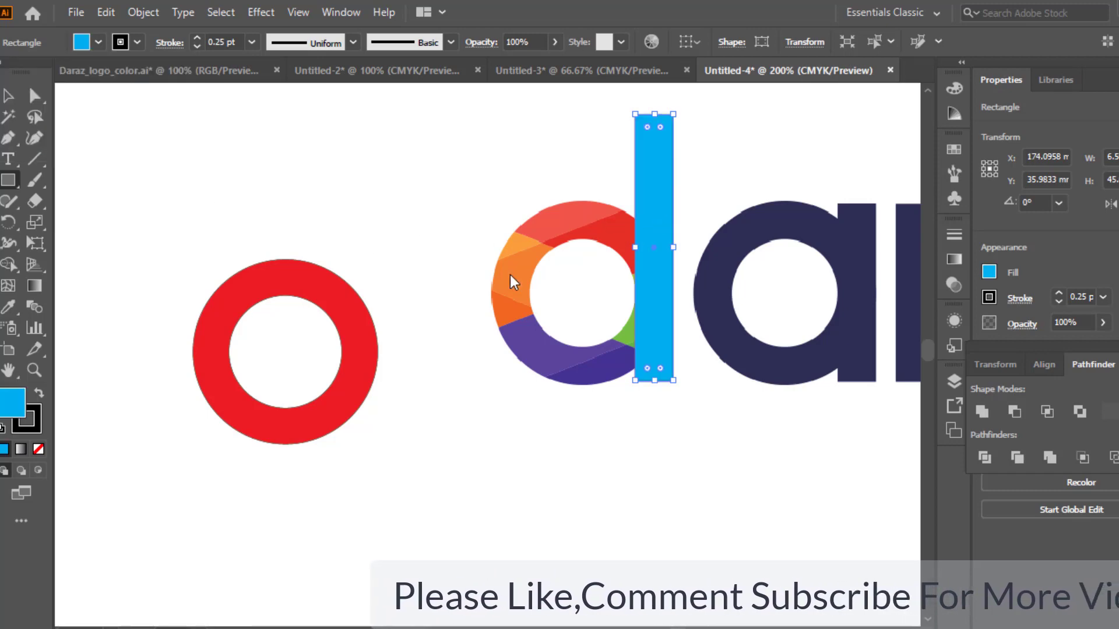
Move the blue rectangle onto the red ring's right-hand side to form the stem of the new d.
left_click(8, 99)
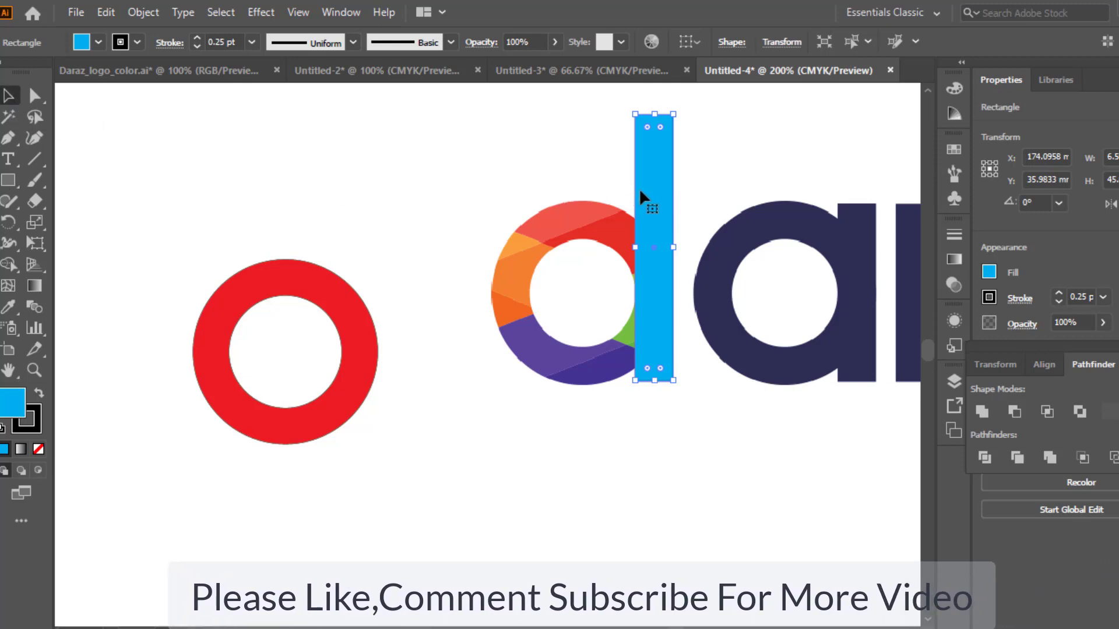
left_click_drag(641, 197, 353, 261)
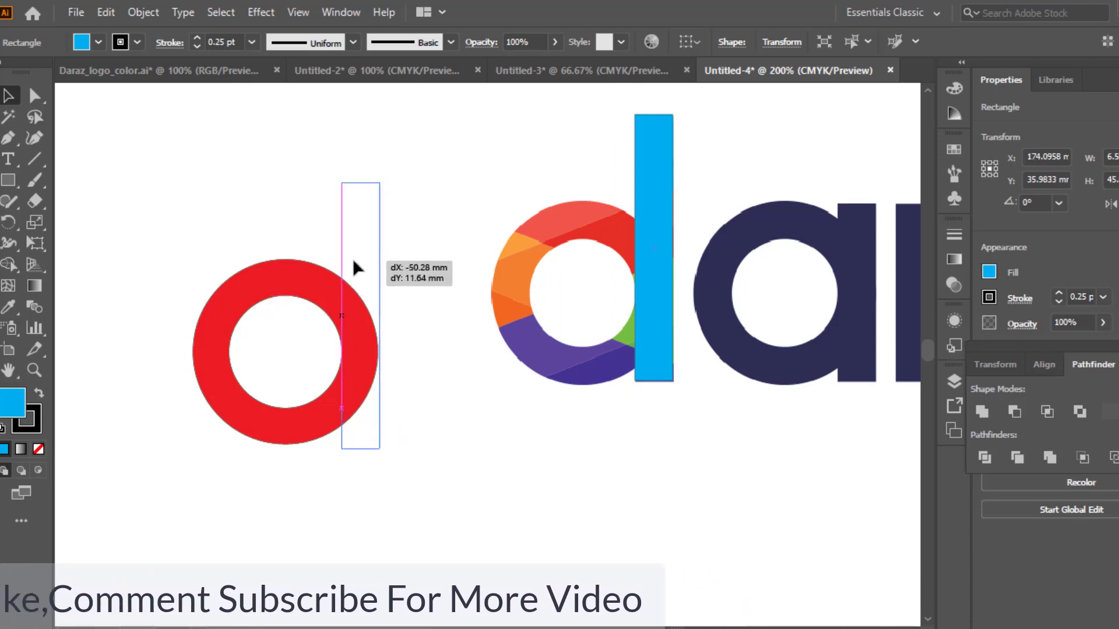
left_click_drag(353, 261, 358, 262)
Draw a diagonal line at about 21.7° along the reference d's lower colour split and move it across the new d's lower part.
key("backslash")
left_click_drag(417, 419, 721, 301)
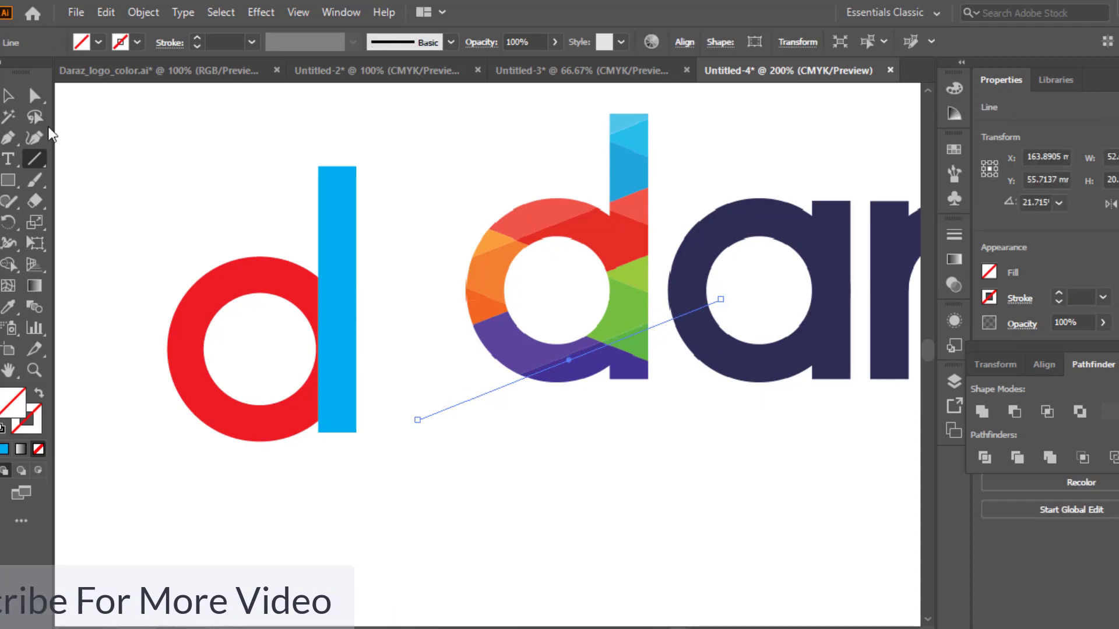
left_click(9, 96)
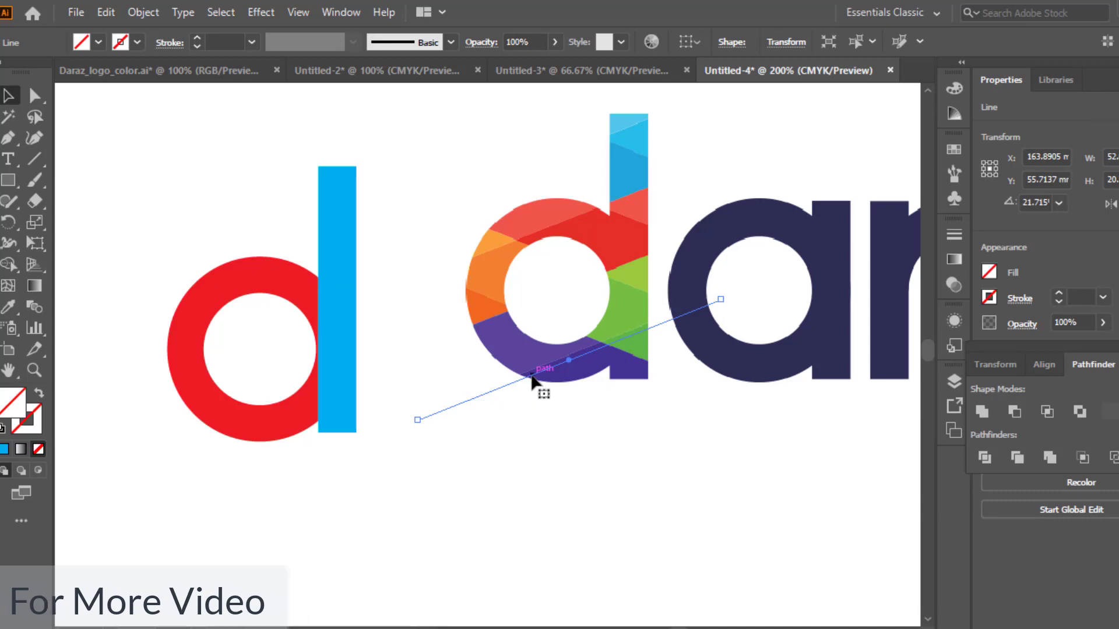
left_click_drag(532, 376, 532, 377)
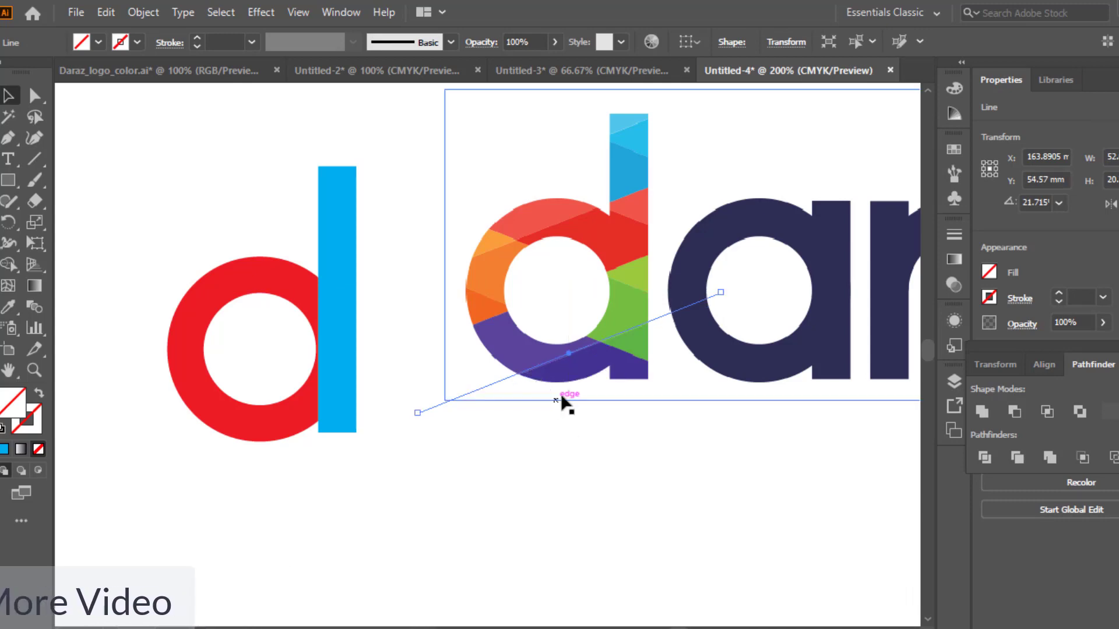
left_click_drag(591, 347, 320, 399)
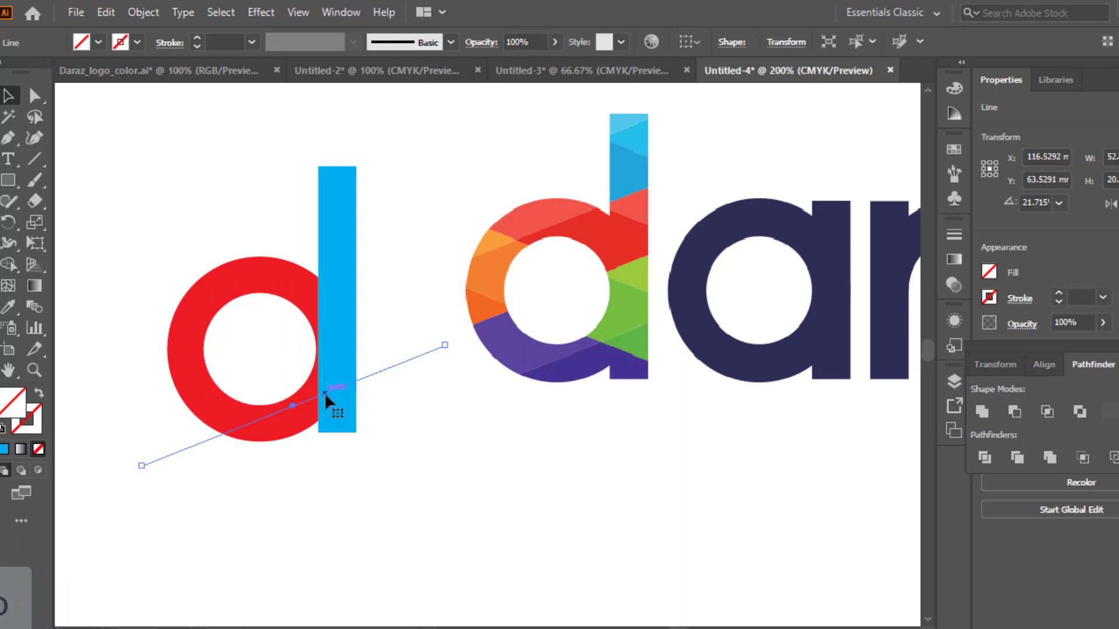
Give the diagonal line a 0.25 pt black stroke and make three parallel copies spaced upward across the new d's bowl and stem.
mouse_move(324, 392)
left_mouse_down()
mouse_move(317, 351)
mouse_move(292, 339)
left_mouse_up()
key("ctrl+z")
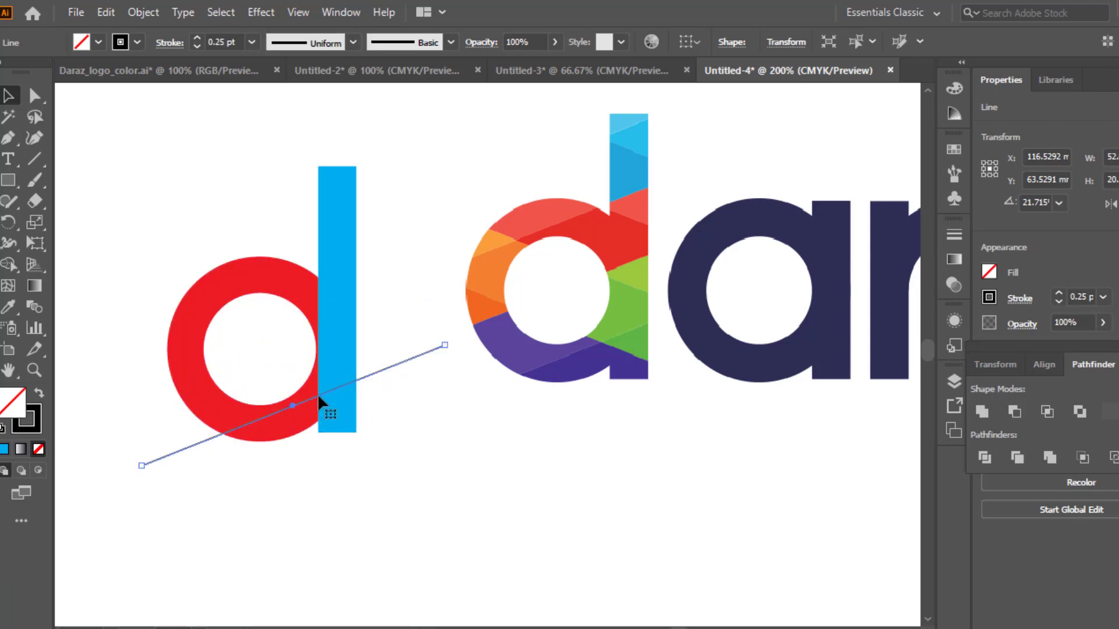
left_click_drag(317, 394, 294, 347)
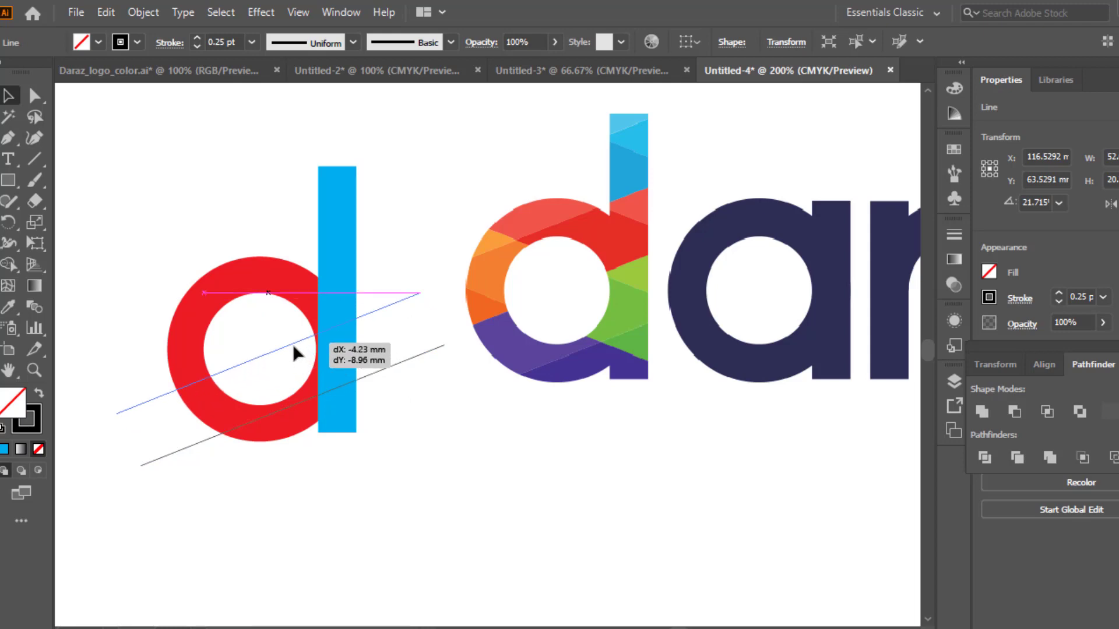
left_click_drag(293, 347, 293, 344)
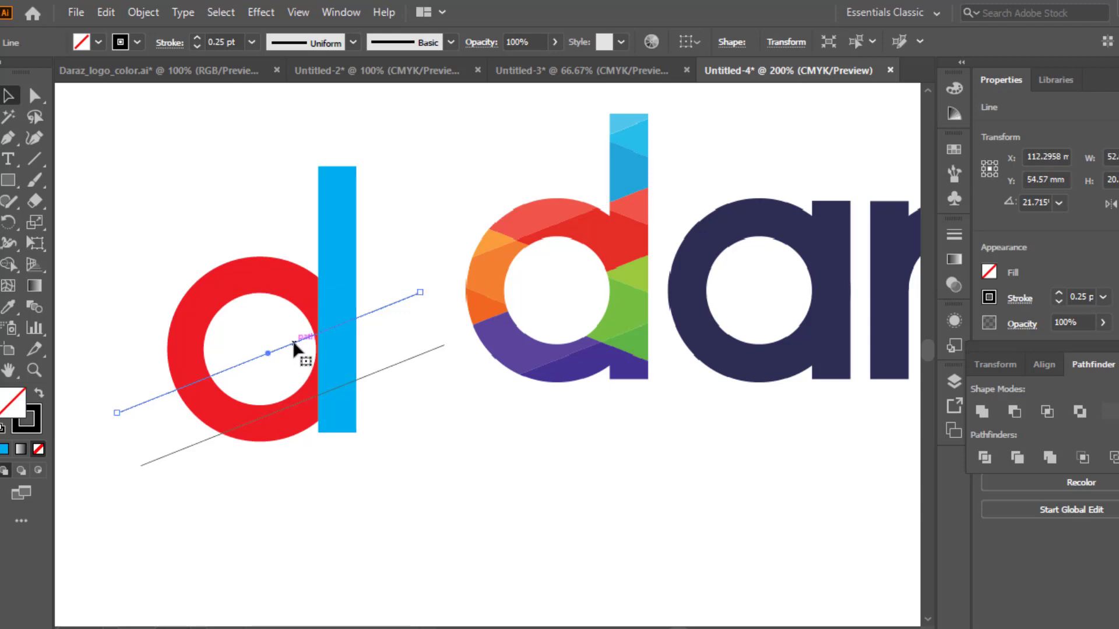
left_click_drag(292, 341, 276, 274)
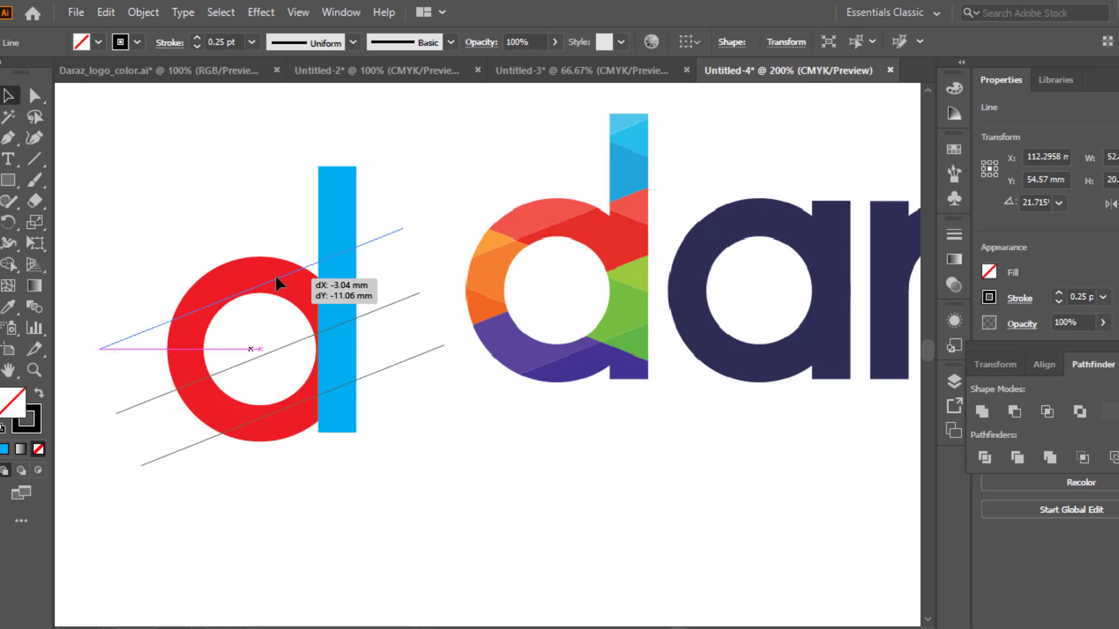
left_click_drag(275, 275, 273, 271)
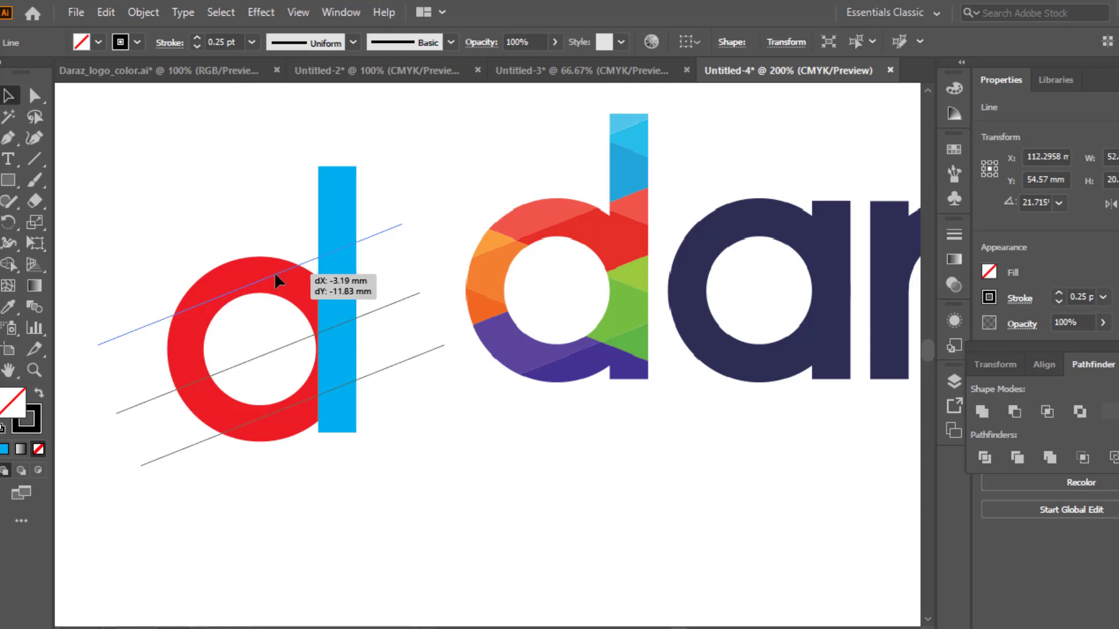
left_click_drag(274, 271, 274, 271)
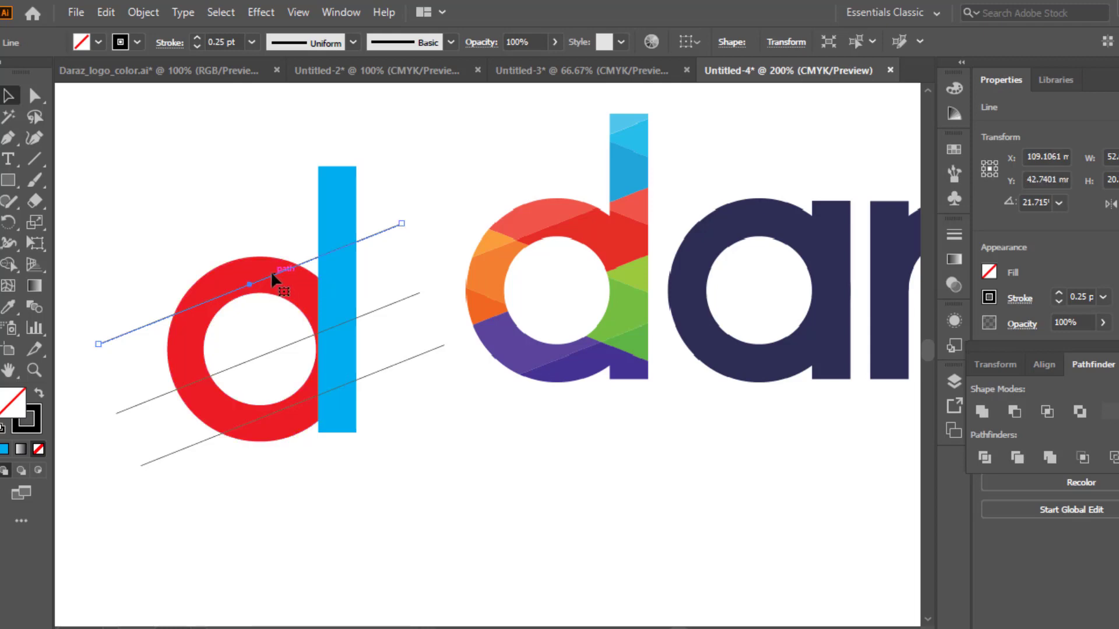
left_click_drag(274, 272, 316, 193)
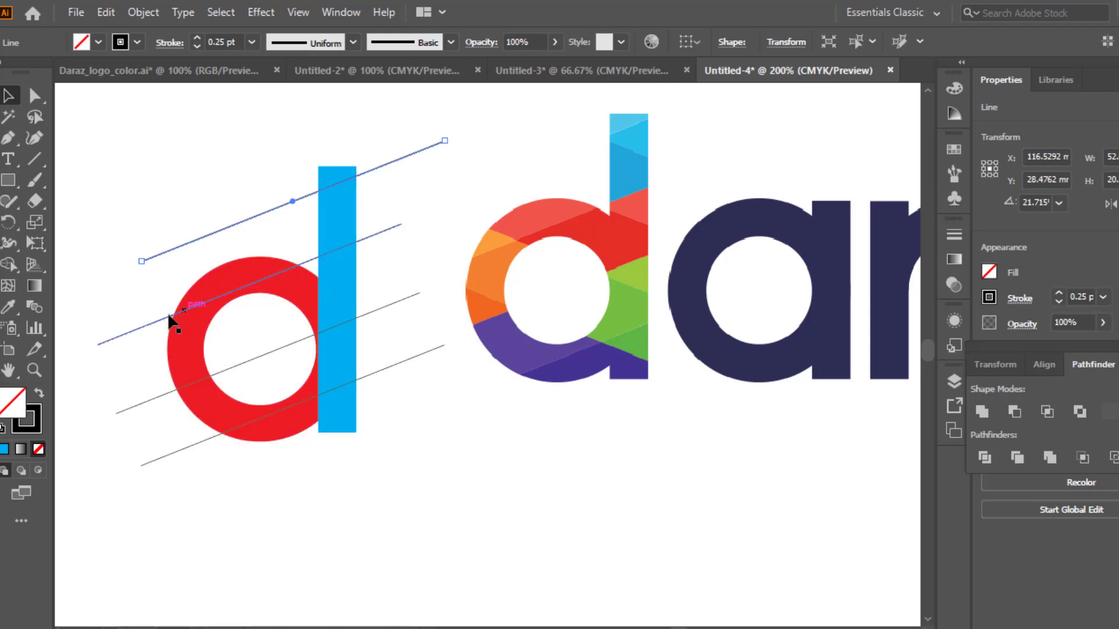
Select all four diagonal lines and rotate a copy of them to about 333° so they cross the originals.
left_click(150, 329, "shift")
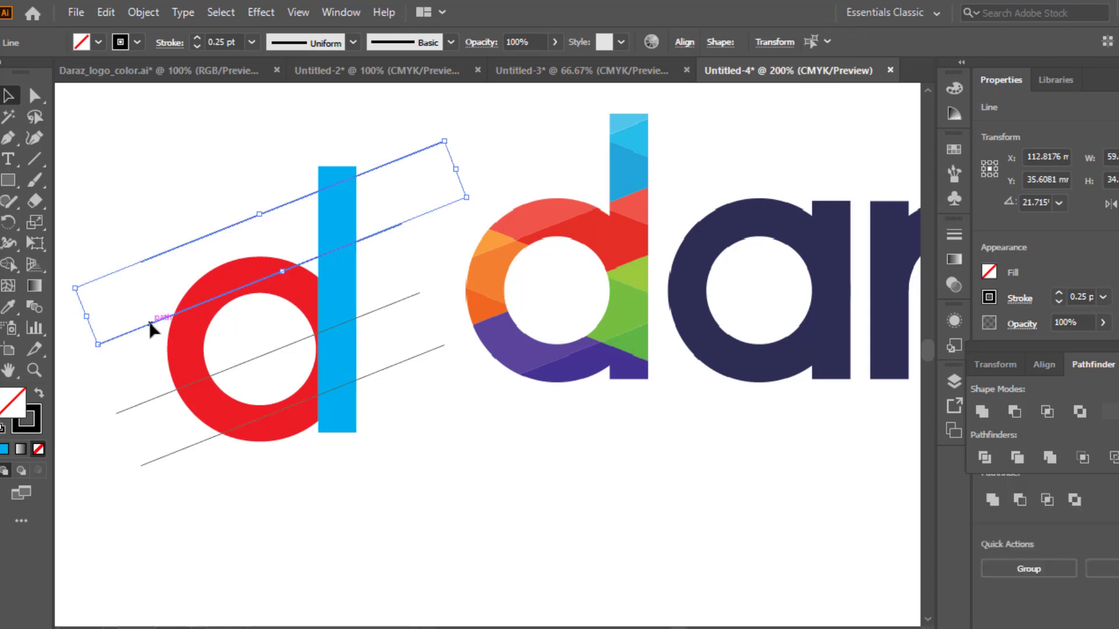
left_click(136, 407, "shift")
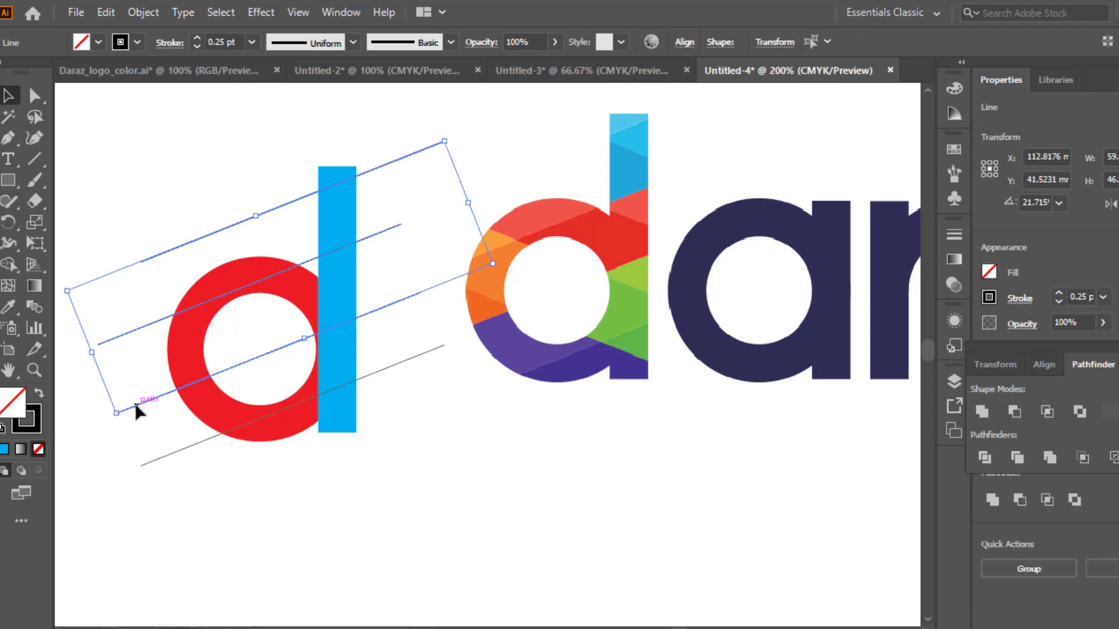
left_click(155, 463, "shift")
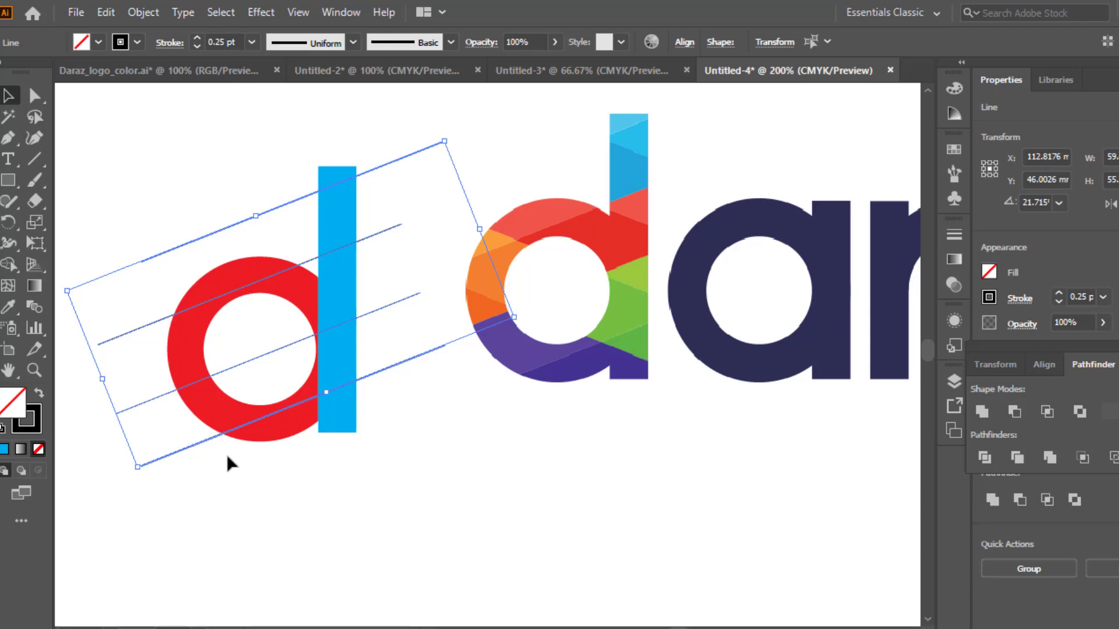
key("r")
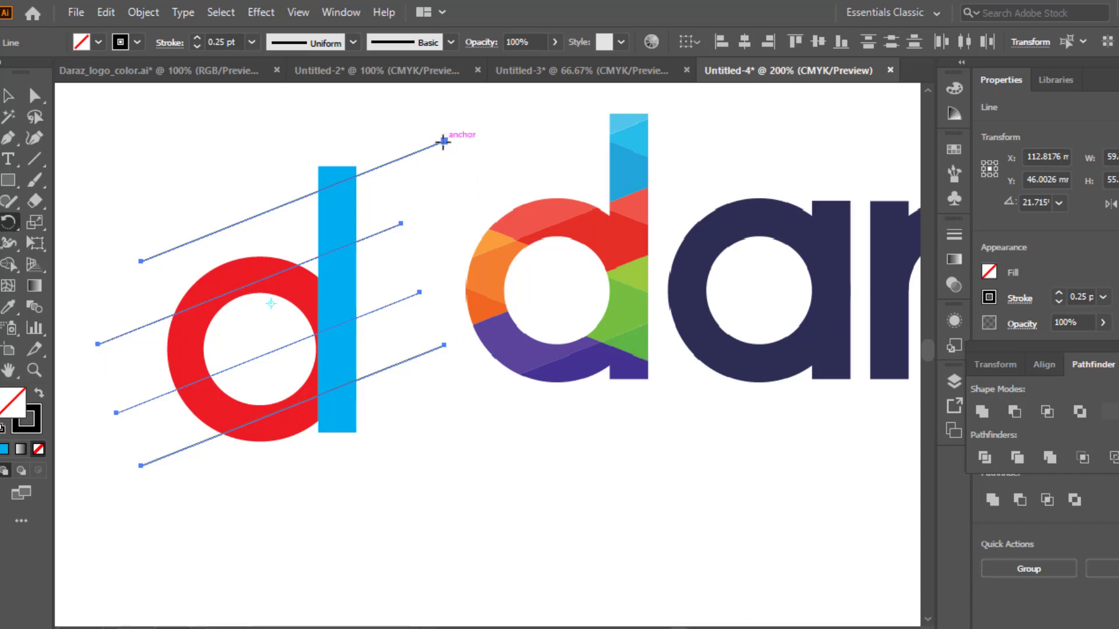
left_click_drag(444, 141, 479, 328)
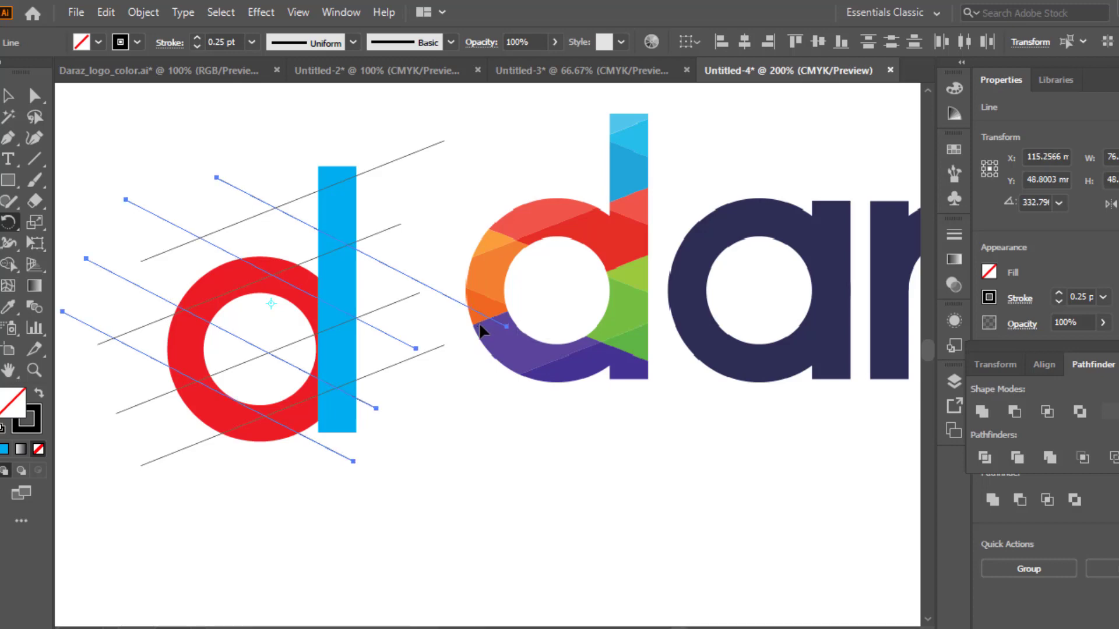
Shift the four rotated lines up and to the right over the new d, to about X 120 mm, Y 45.4 mm, and deselect them.
left_click(10, 99)
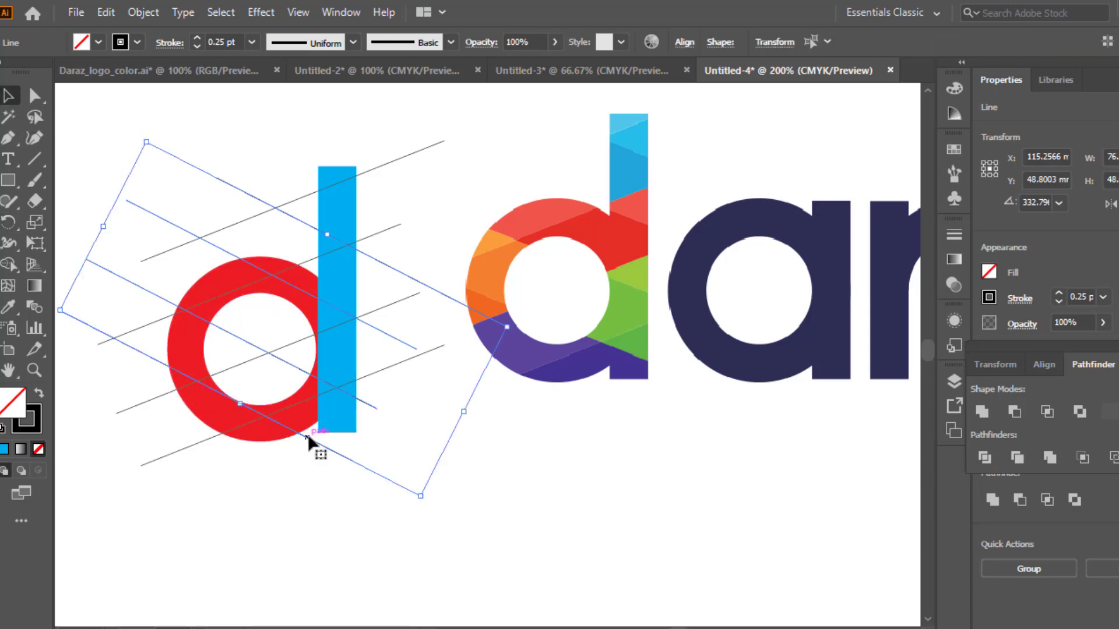
left_click_drag(310, 444, 338, 413)
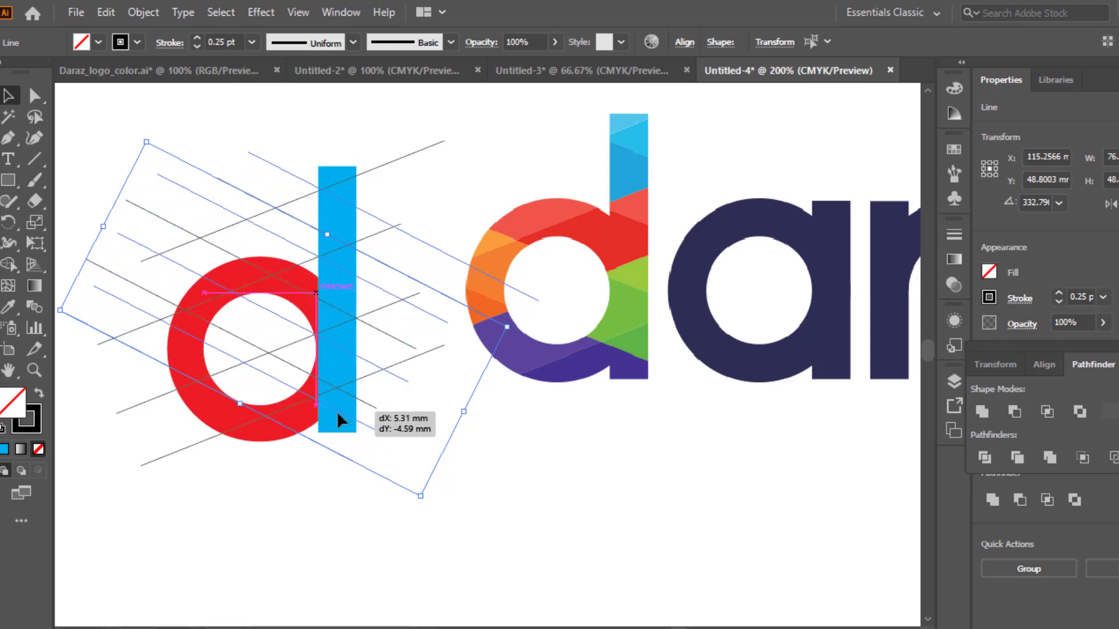
left_click_drag(337, 411, 337, 411)
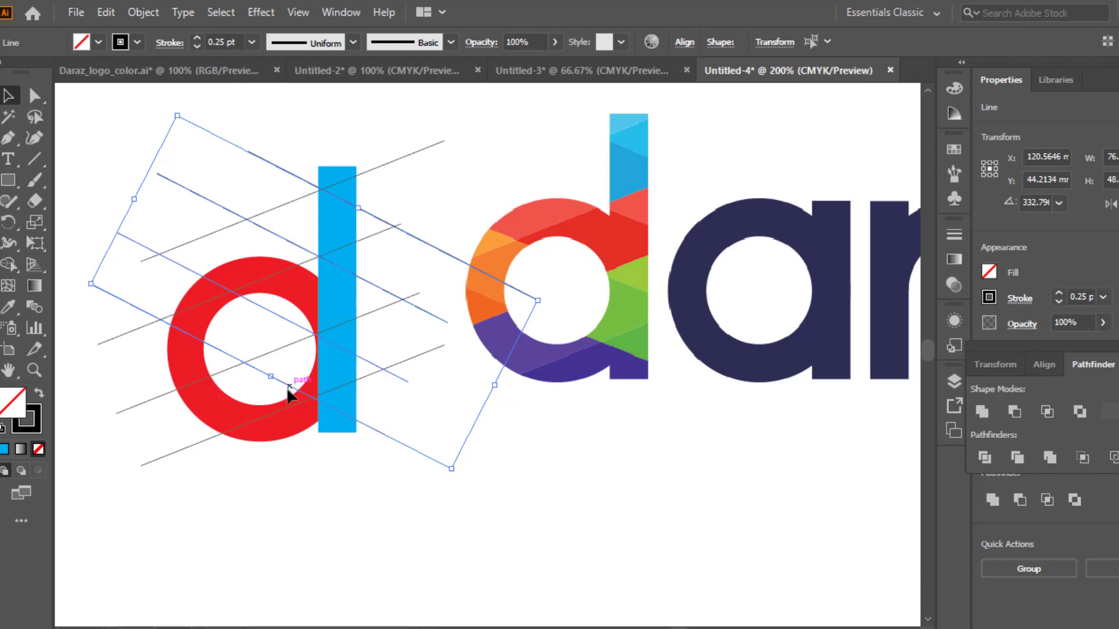
left_click_drag(290, 390, 287, 399)
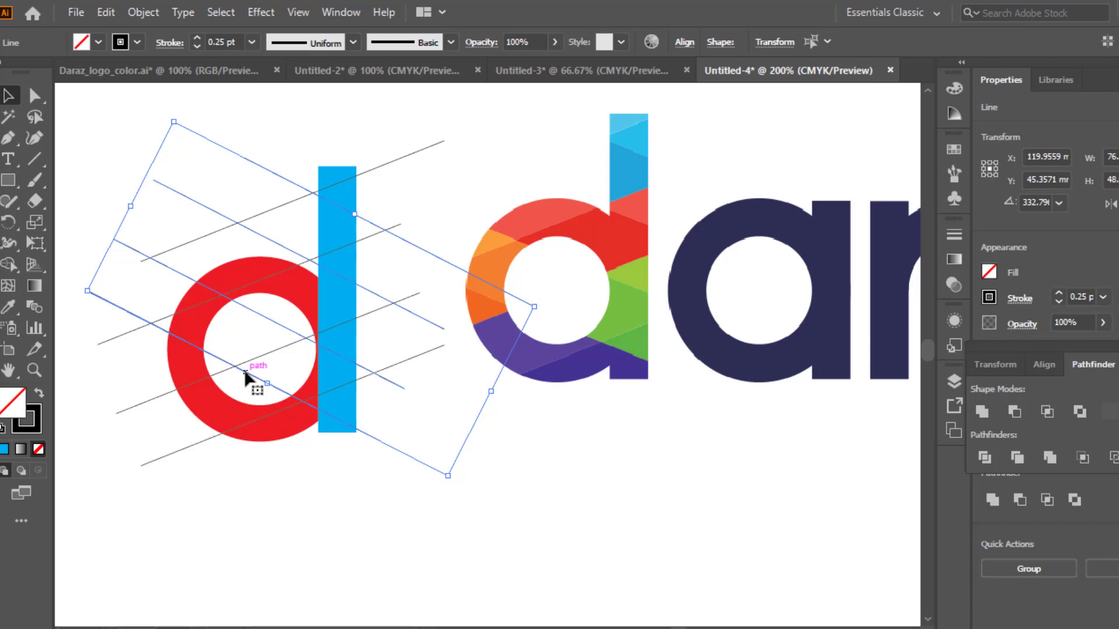
left_click(274, 515)
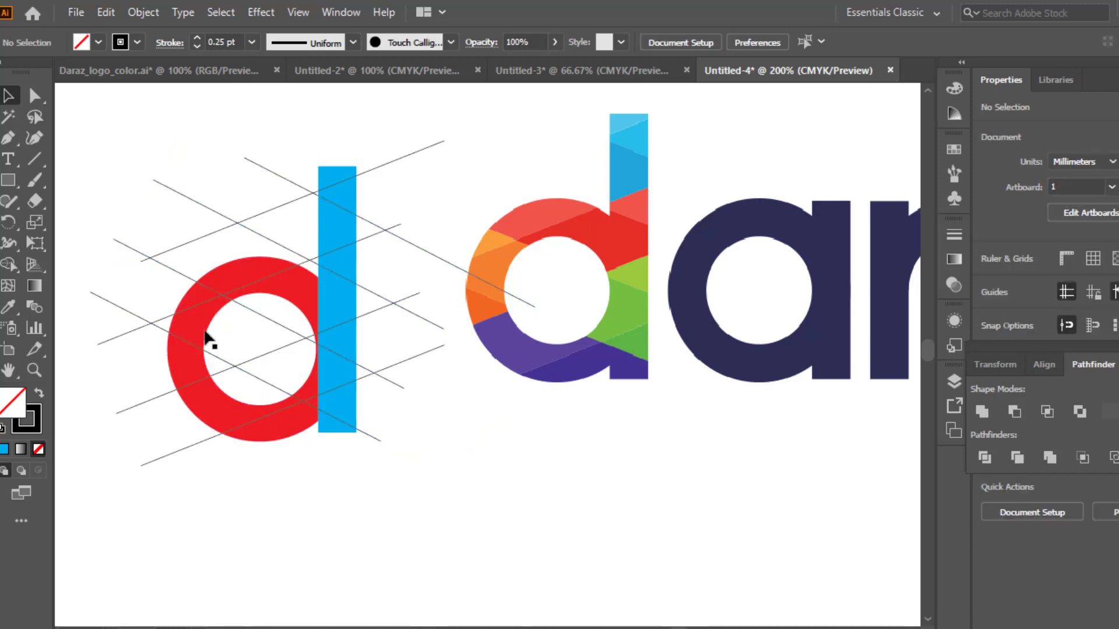
Move the reference logo image farther right, and split the new d with its crossing lines using the Pathfinder Divide operation.
left_click_drag(625, 285, 726, 286)
left_click_drag(604, 306, 617, 295)
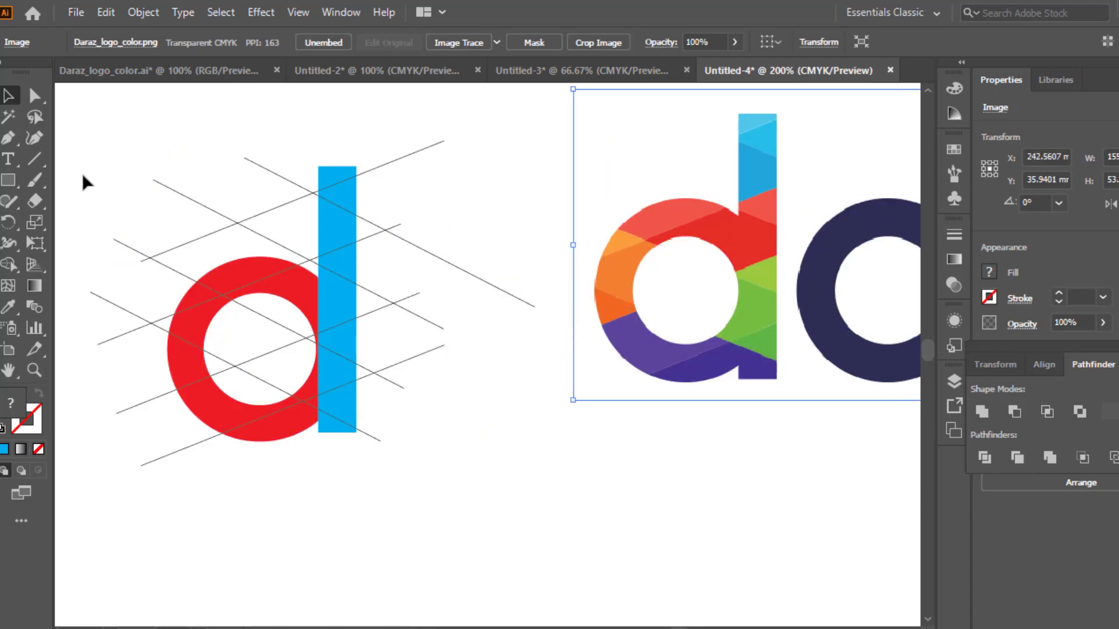
left_click_drag(83, 174, 393, 450)
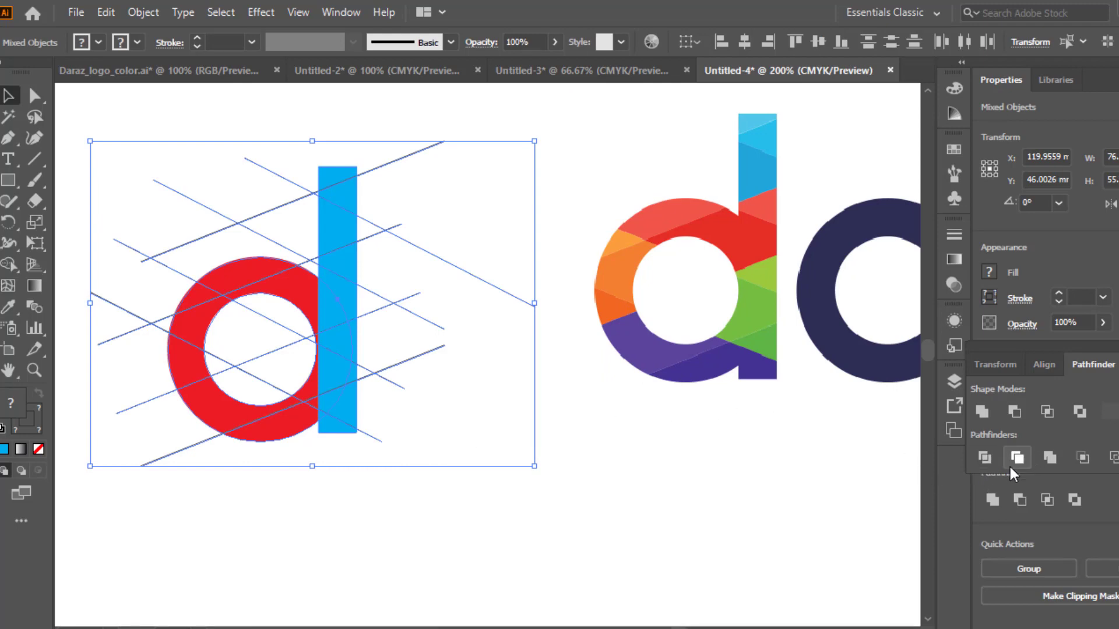
left_click(985, 458)
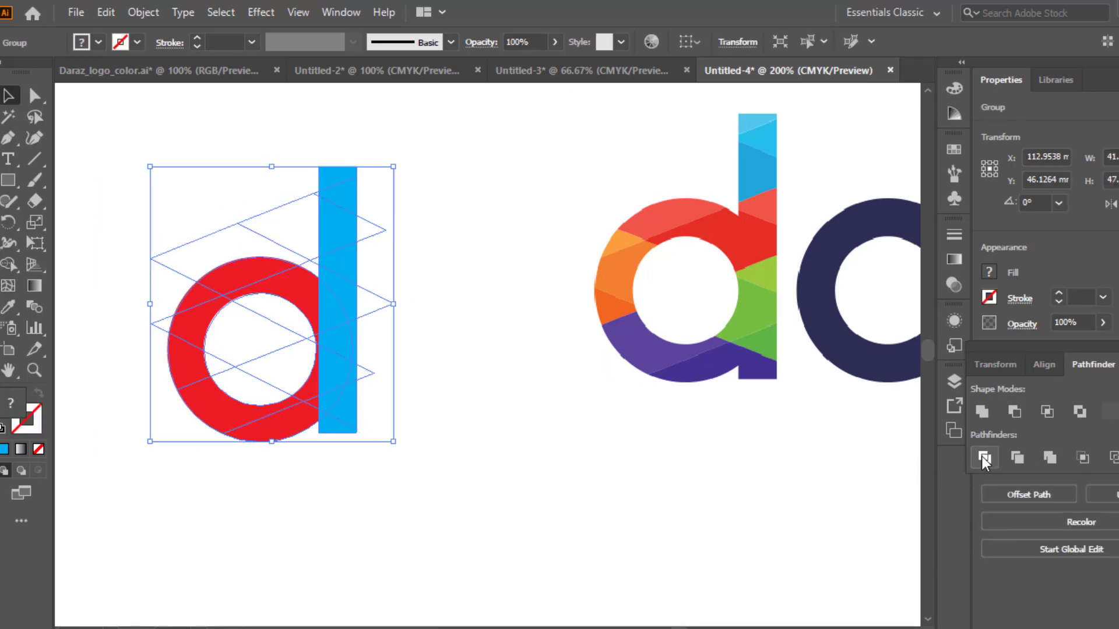
left_click(466, 447)
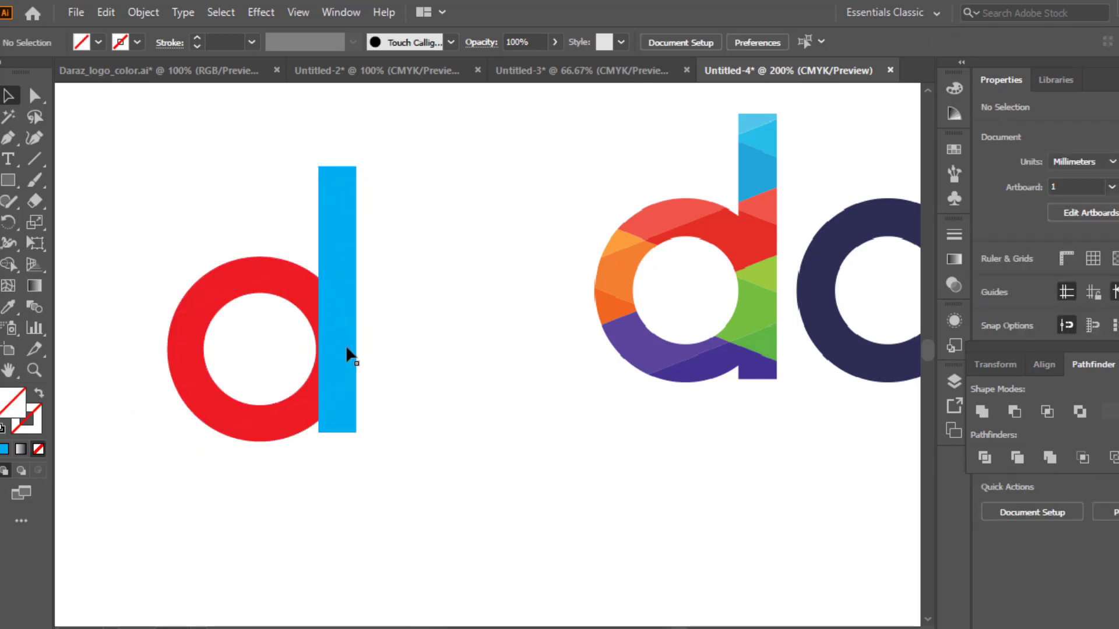
Select the divided d artwork, ungroup its pieces and clear the selection.
left_click_drag(116, 192, 198, 268)
left_click(148, 124)
left_click_drag(133, 164, 403, 411)
right_click(323, 317)
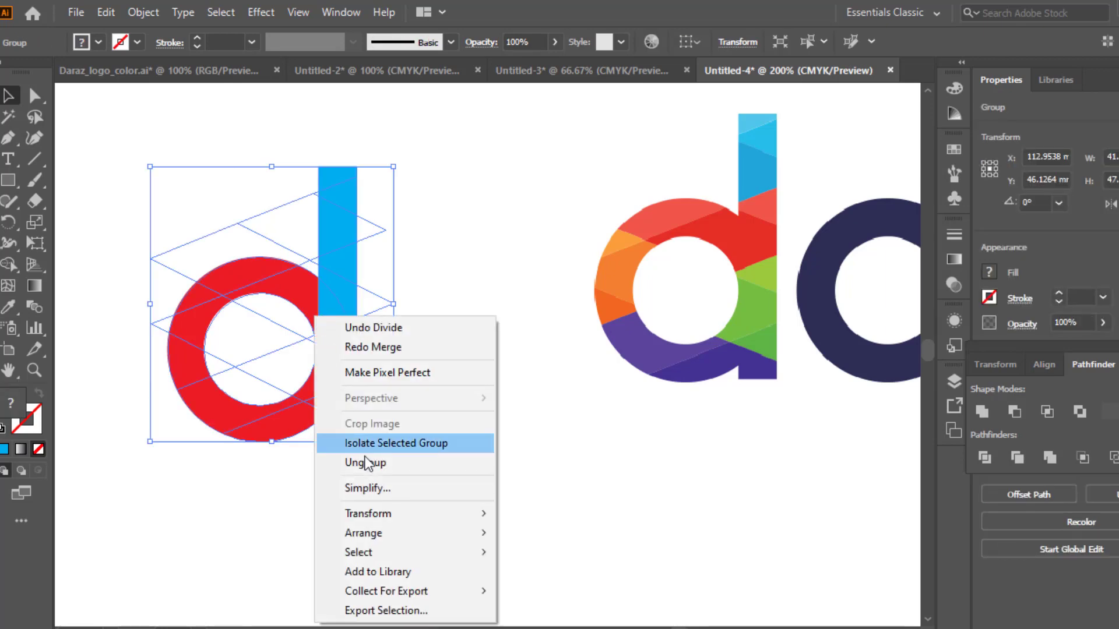
left_click(326, 462)
left_click(339, 514)
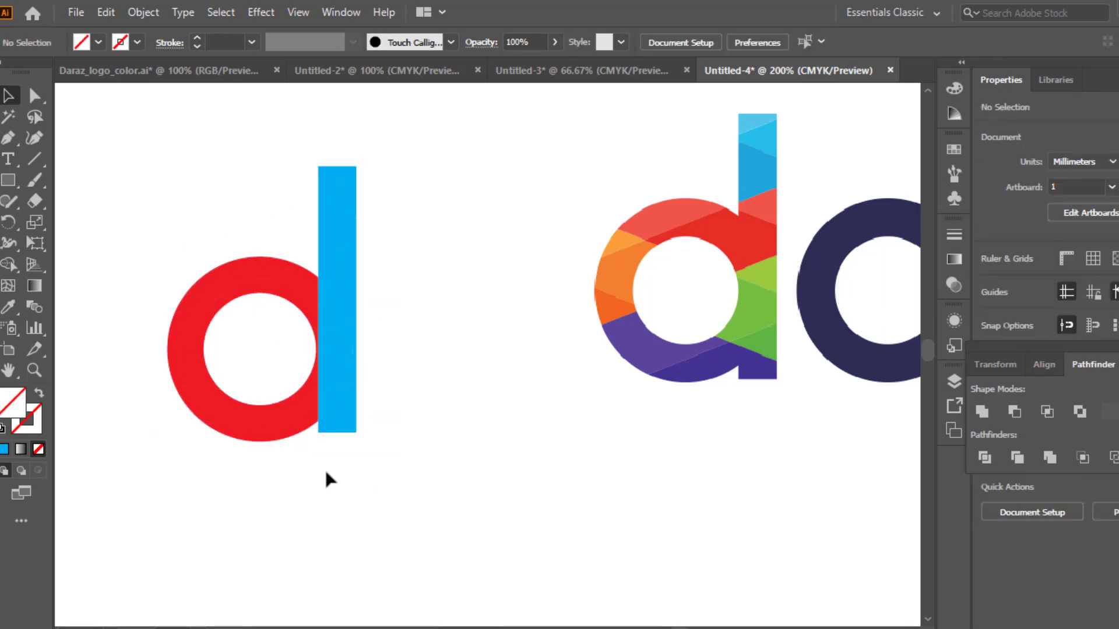
Recolor the upper segment of the new d's ring with the light red sampled from the matching reference segment, and deselect it.
left_click(254, 283)
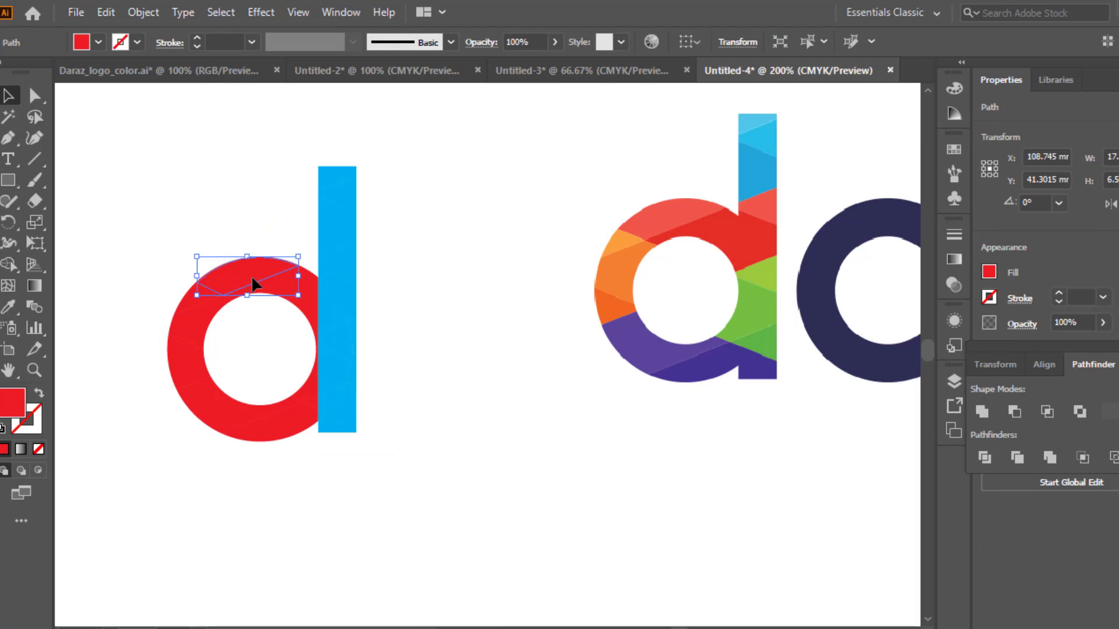
left_click(10, 308)
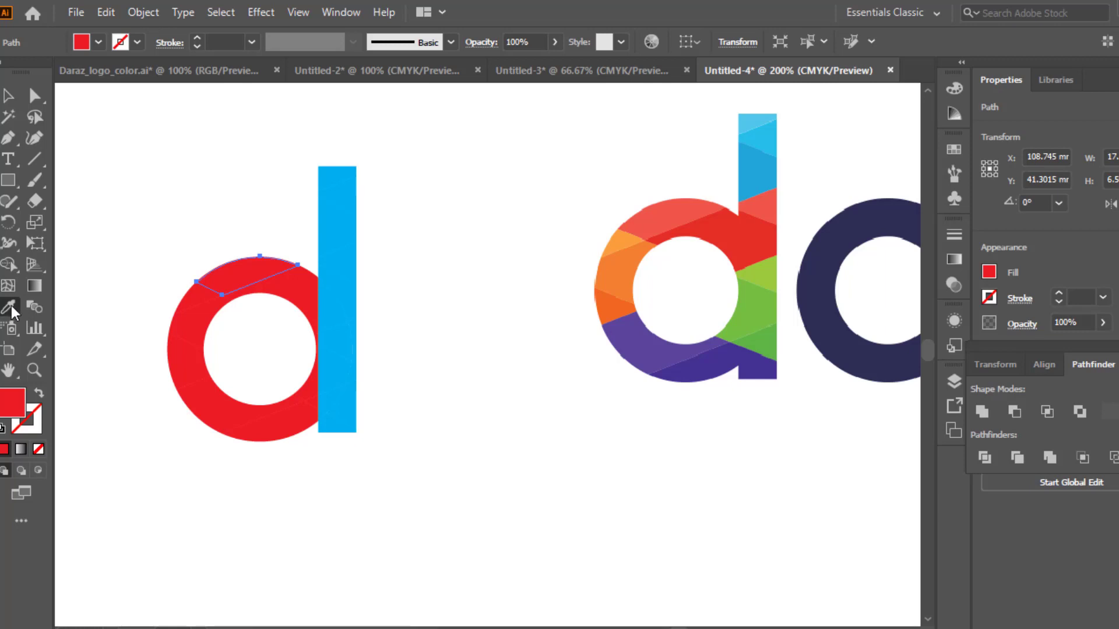
left_click(670, 215)
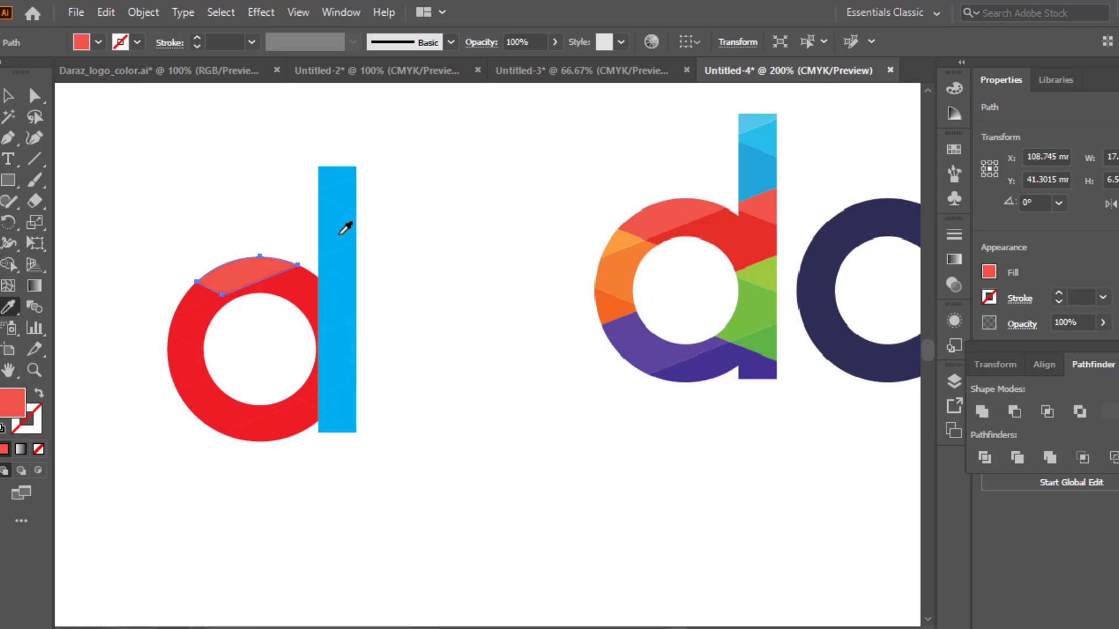
left_click(8, 98)
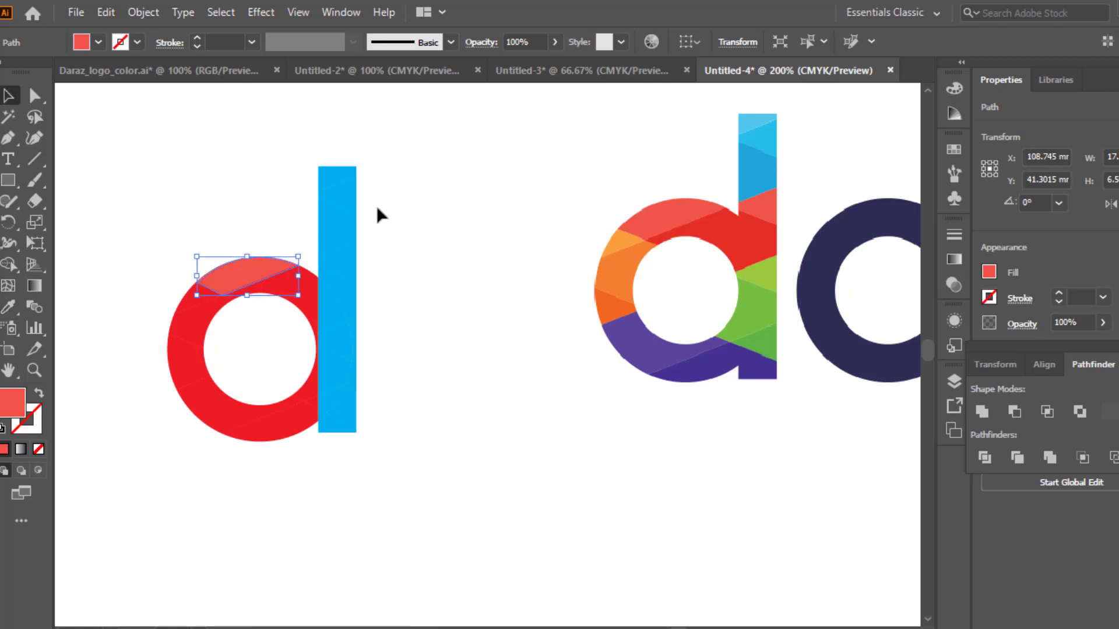
left_click(430, 225)
Fill the ring's upper-right segment and its adjoining piece on the stem with the darker red sampled from the reference logo.
left_click(286, 291)
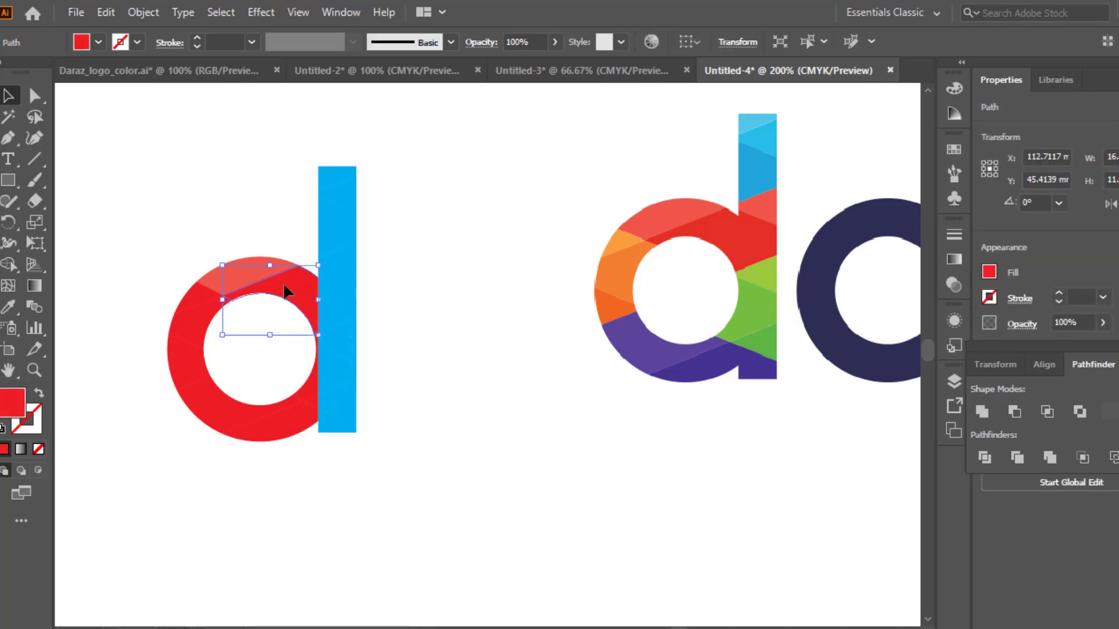
left_click(334, 305, "shift")
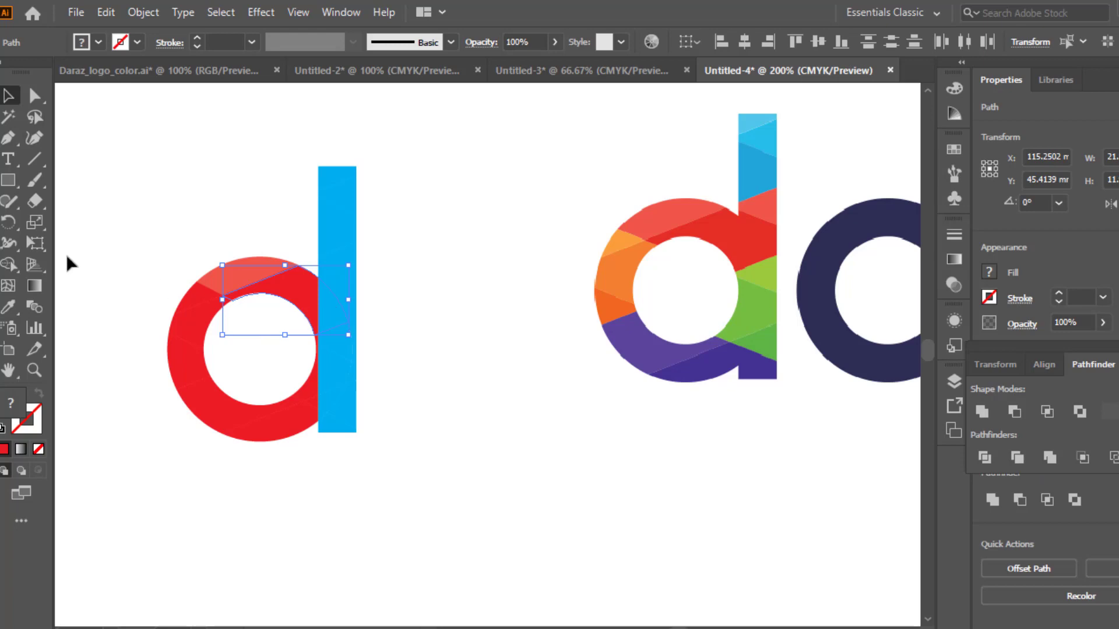
left_click(8, 308)
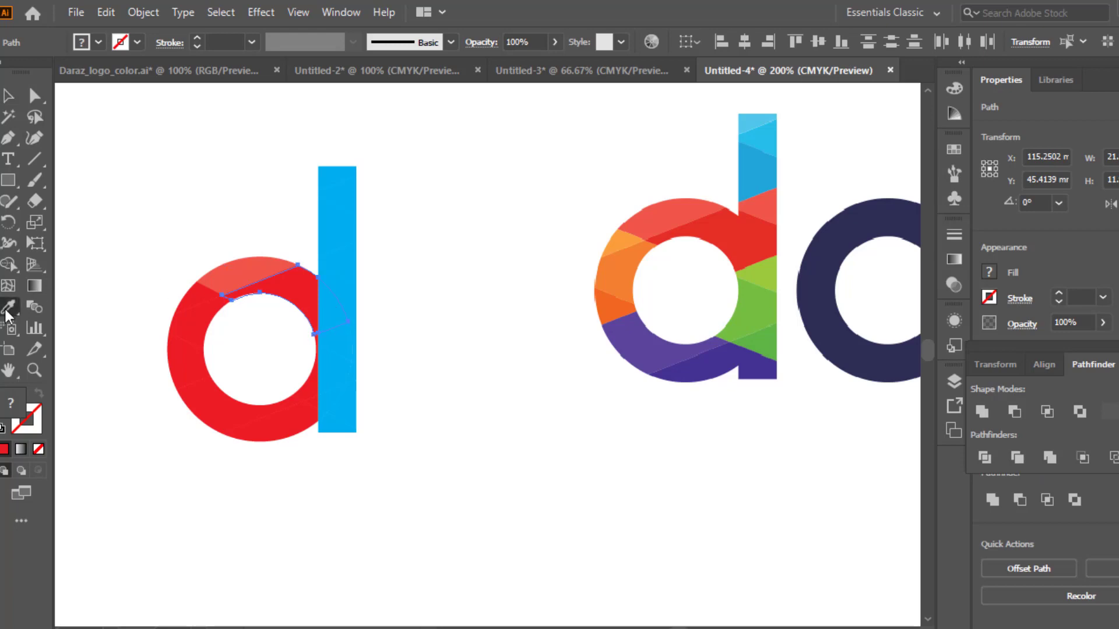
left_click(727, 227)
key("v")
Fill the stem piece beside the ring's red tip with the light red sampled from the reference stem.
left_click(346, 292)
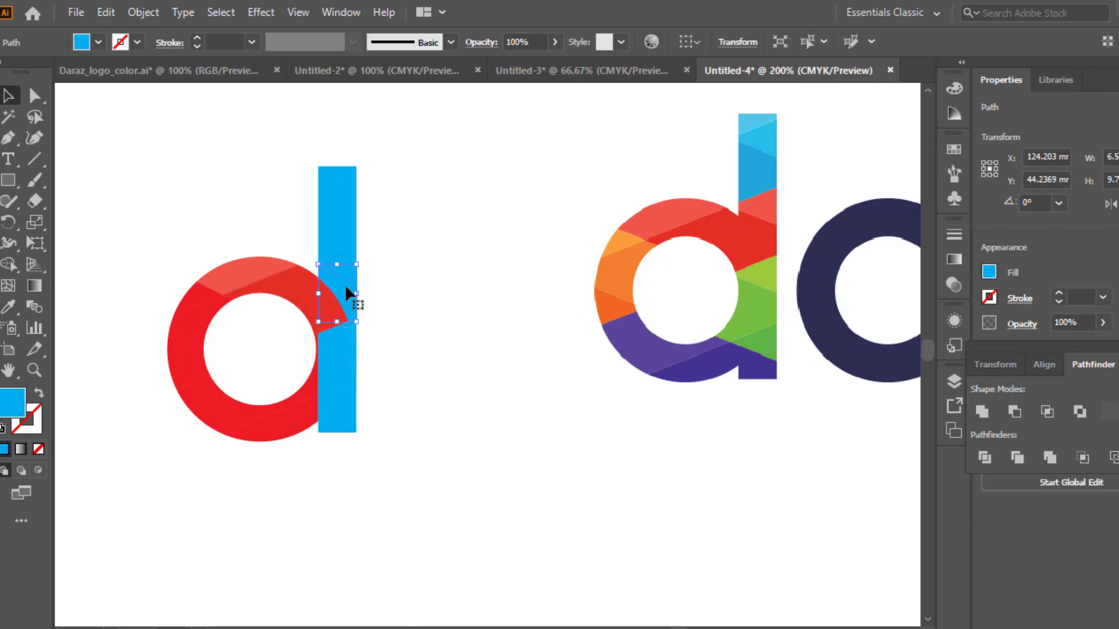
left_click(12, 308)
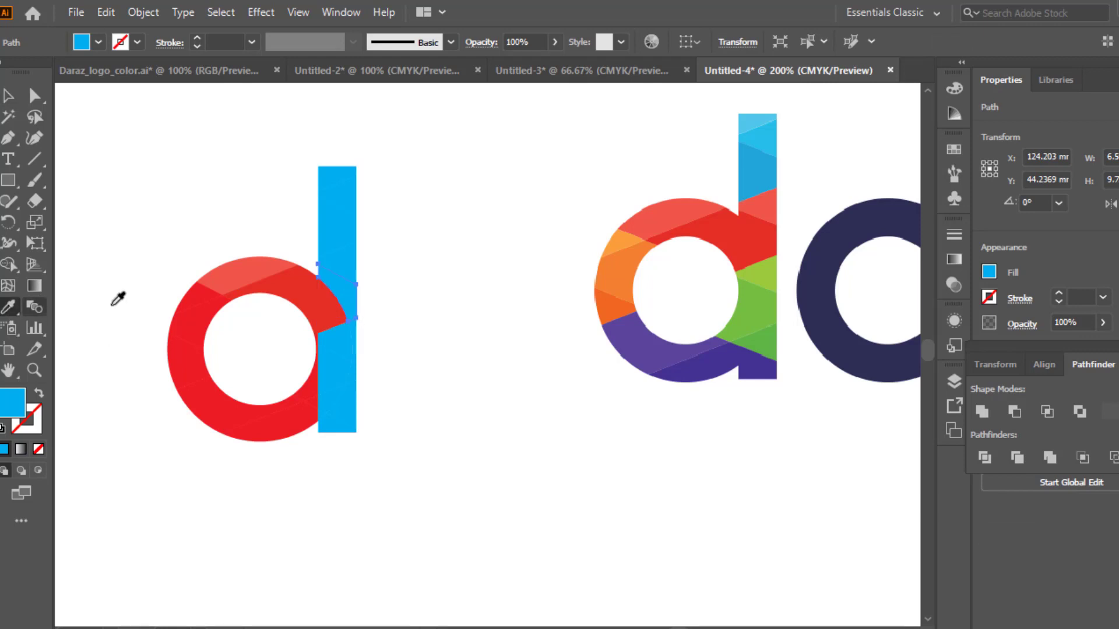
left_click(773, 204)
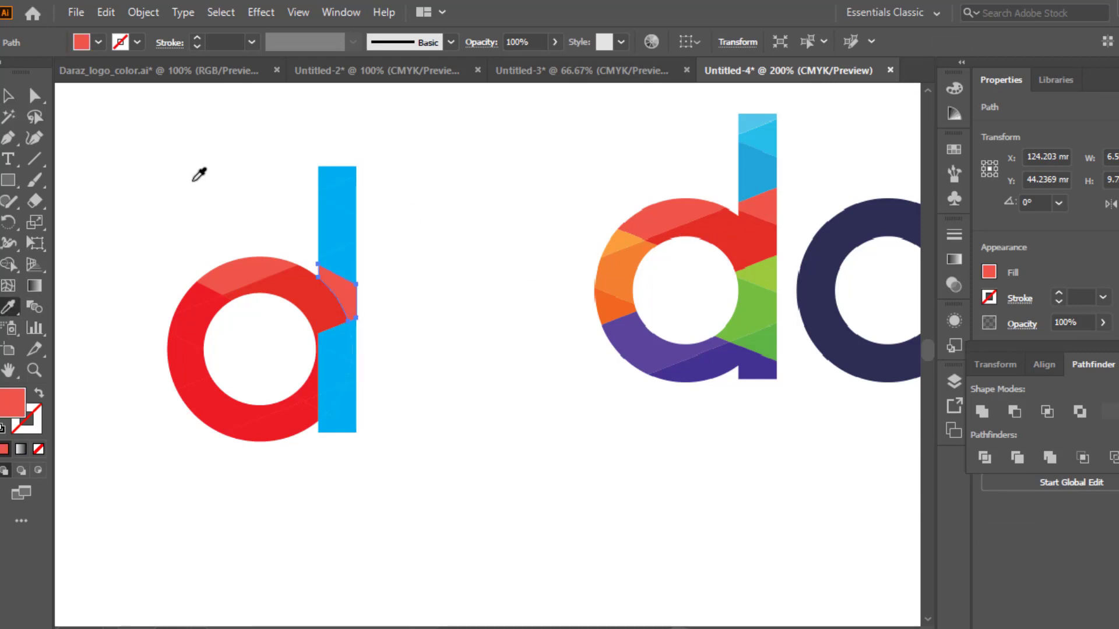
left_click(8, 97)
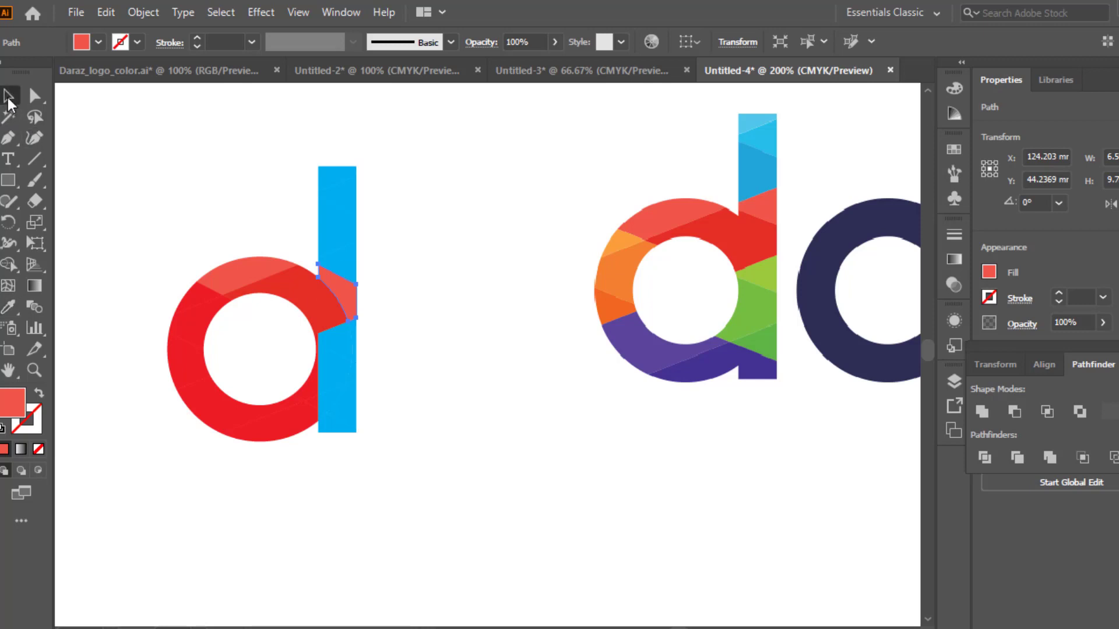
Fill the tall segment in the stem's upper half with the darker blue sampled from the reference stem, and deselect it.
left_click(336, 238)
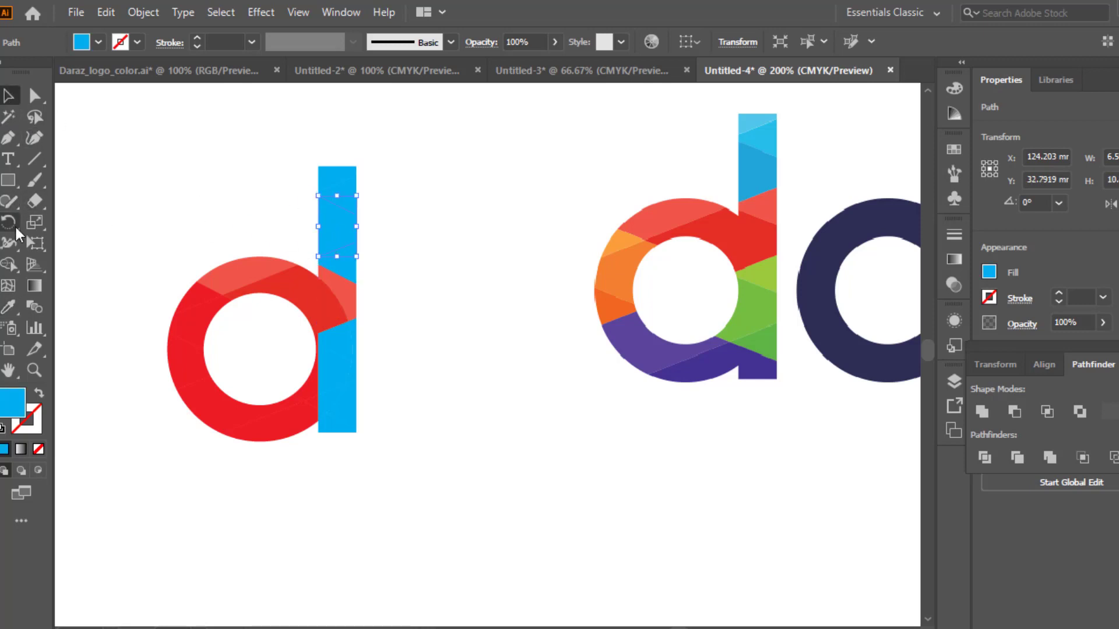
left_click(9, 307)
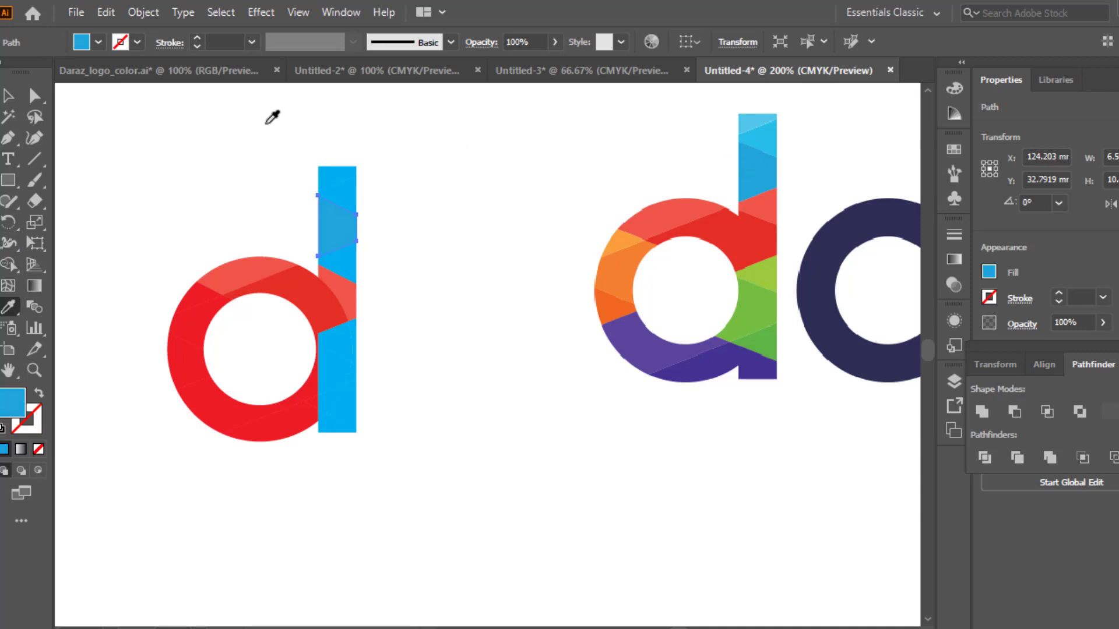
left_click(8, 96)
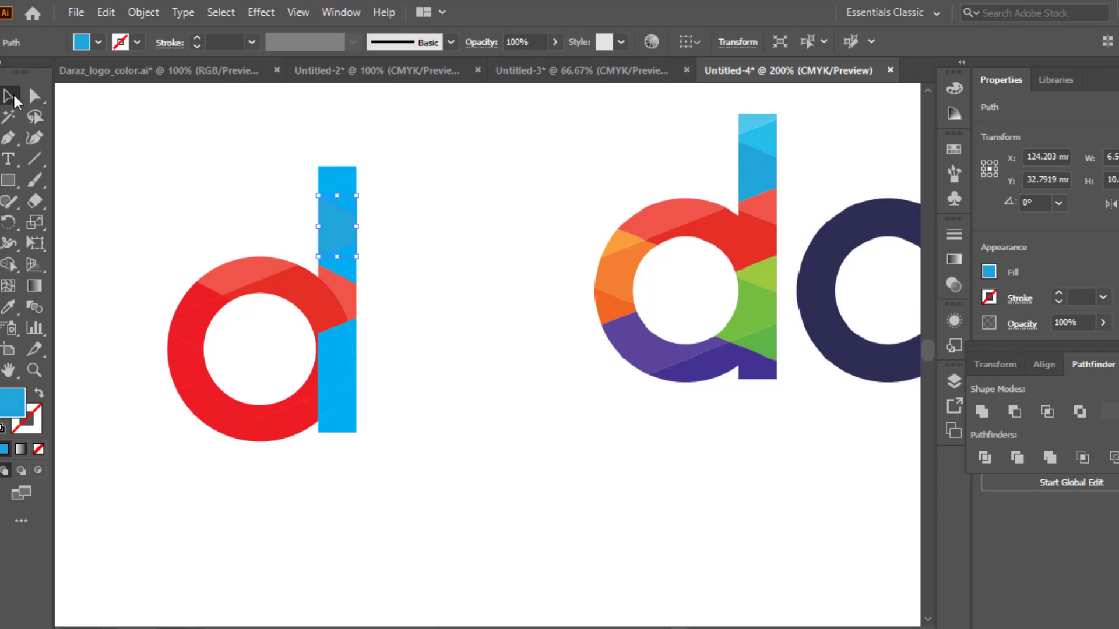
left_click(406, 199)
Recolor the second segment from the top of the stem with the bright sky blue of its reference counterpart, and deselect it.
left_click(344, 207)
left_click(12, 307)
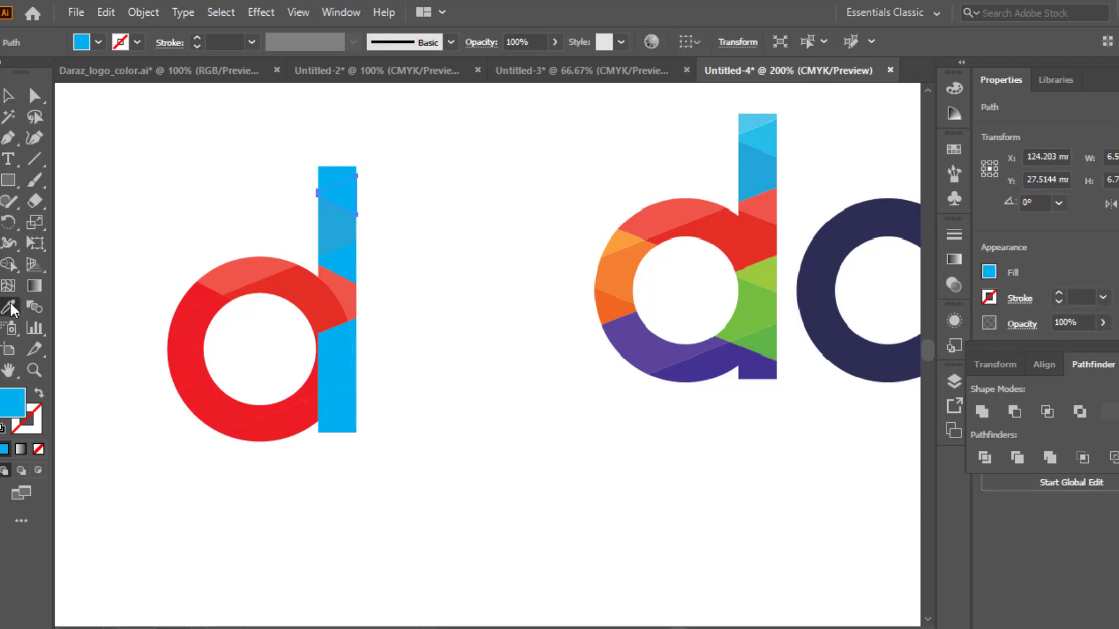
left_click(774, 140)
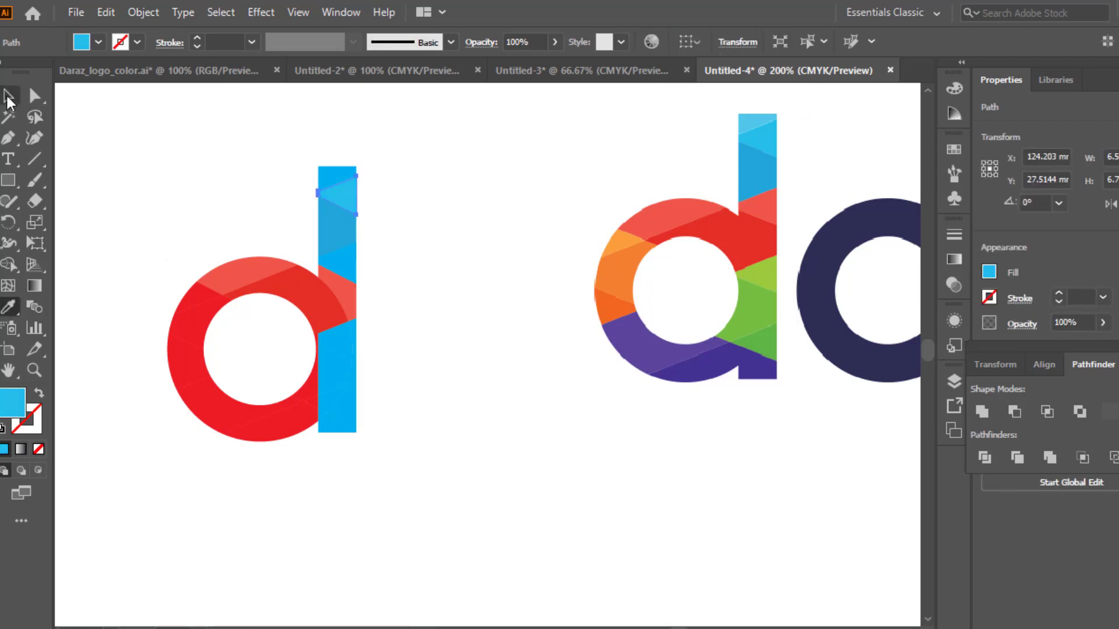
left_click(8, 98)
left_click(195, 116)
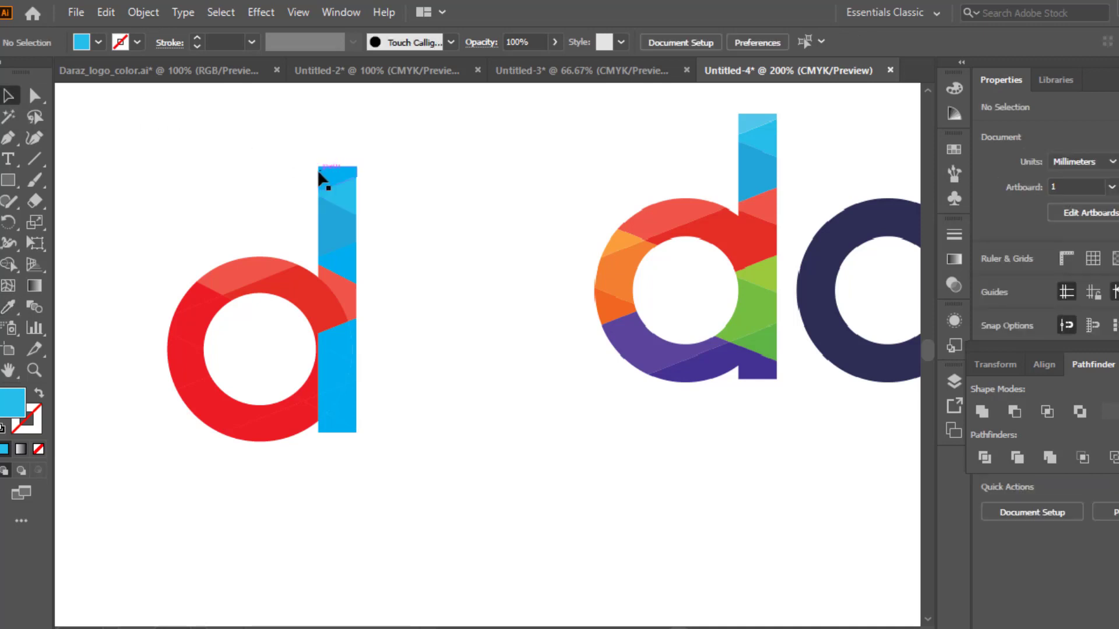
Recolor the topmost stem segment with the palest blue sampled from the tip of the reference stem, and deselect it.
left_click(327, 173)
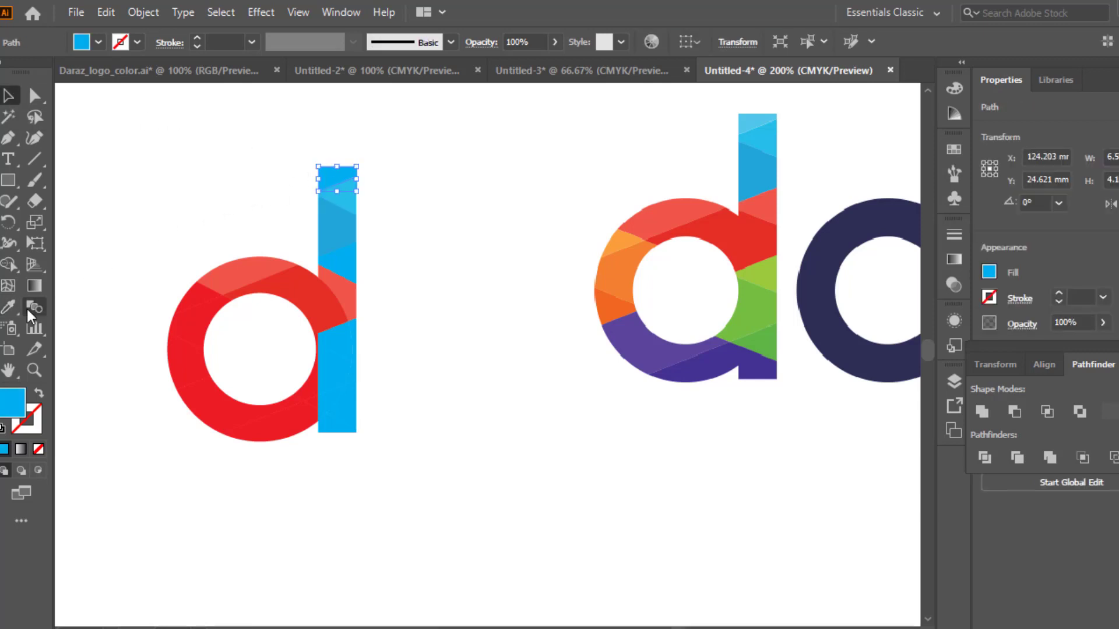
left_click(11, 306)
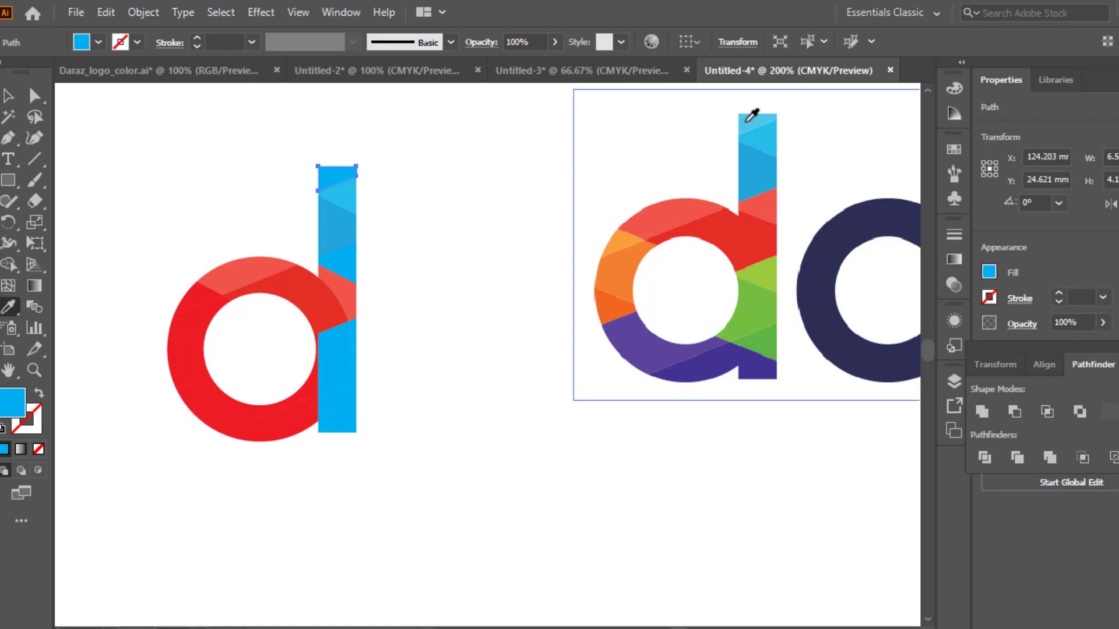
left_click(747, 121)
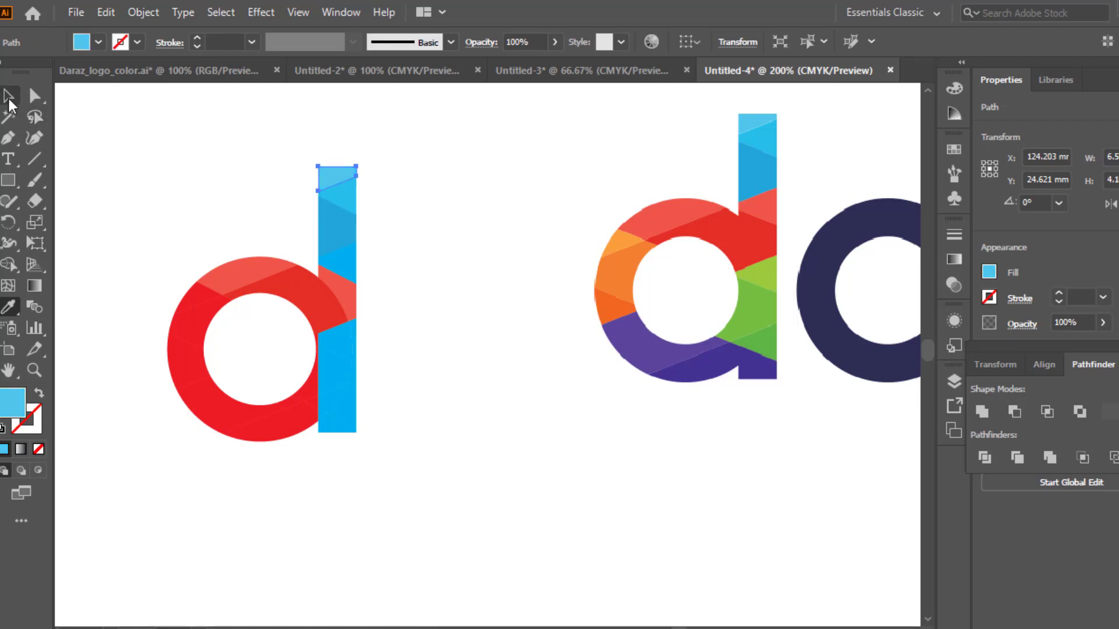
left_click(9, 104)
left_click(177, 150)
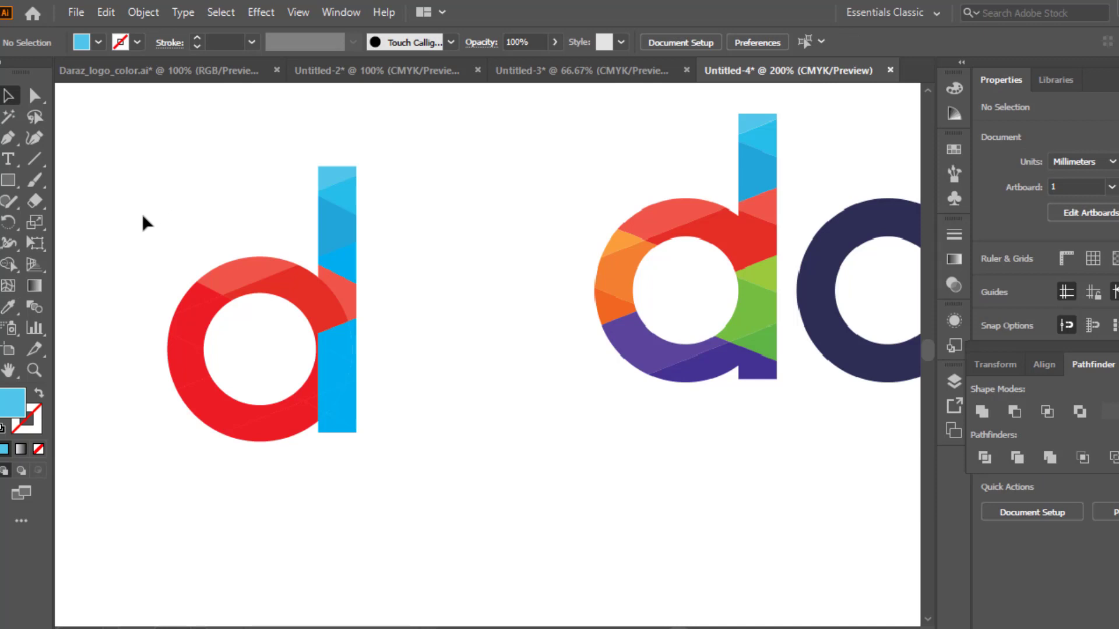
Fill the ring's two upper-left segments with the reference logo's light orange and, below it, medium orange, and clear the selection.
left_click(198, 293)
left_click(186, 329)
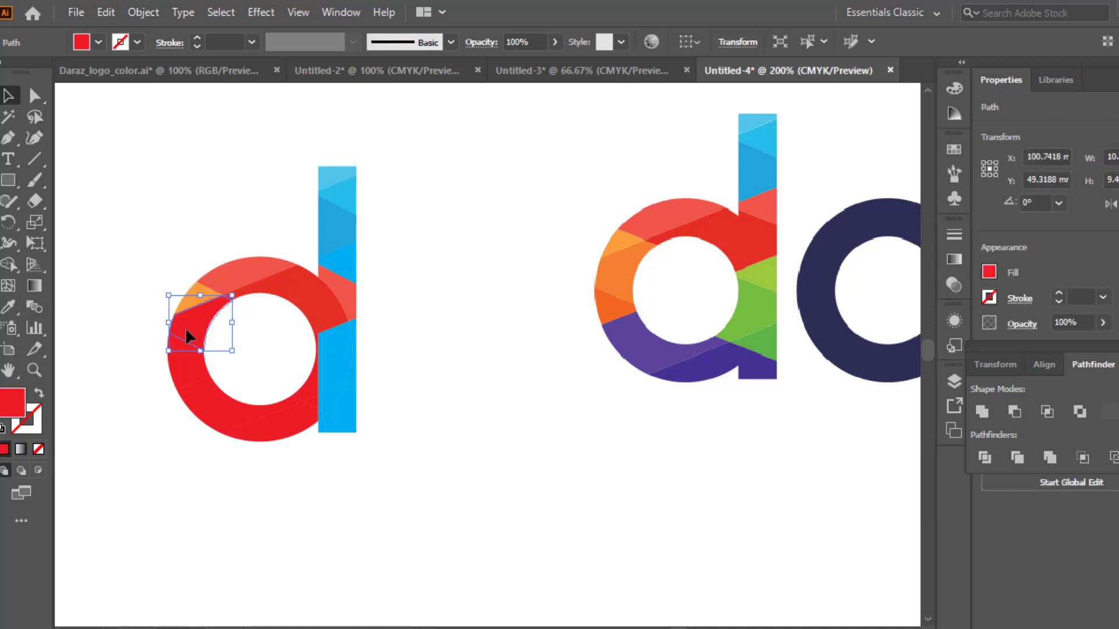
left_click(9, 307)
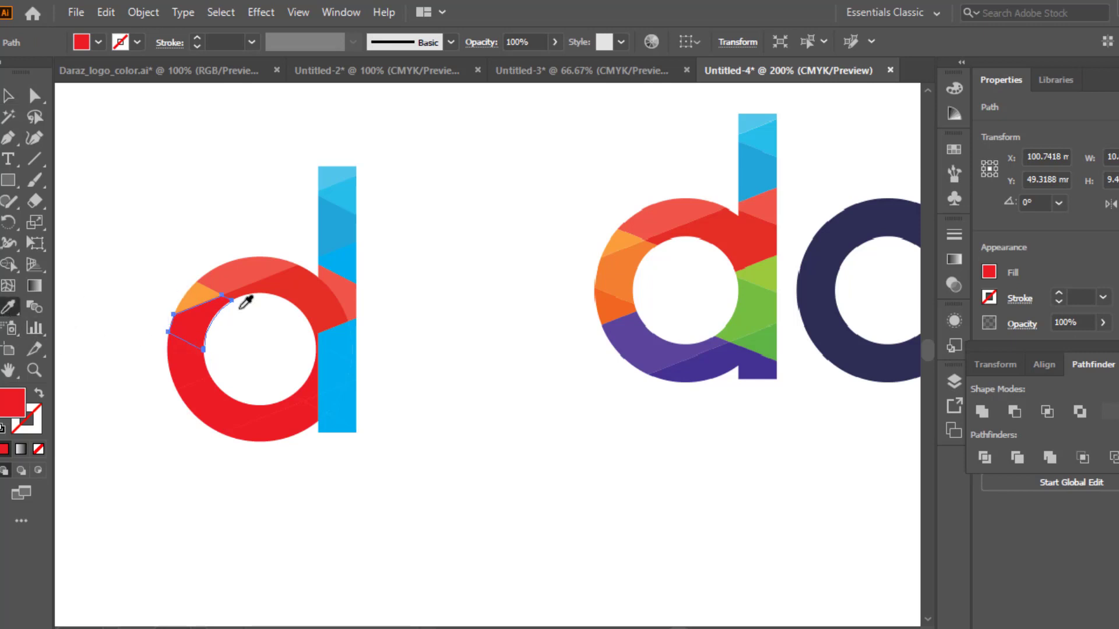
left_click(617, 274)
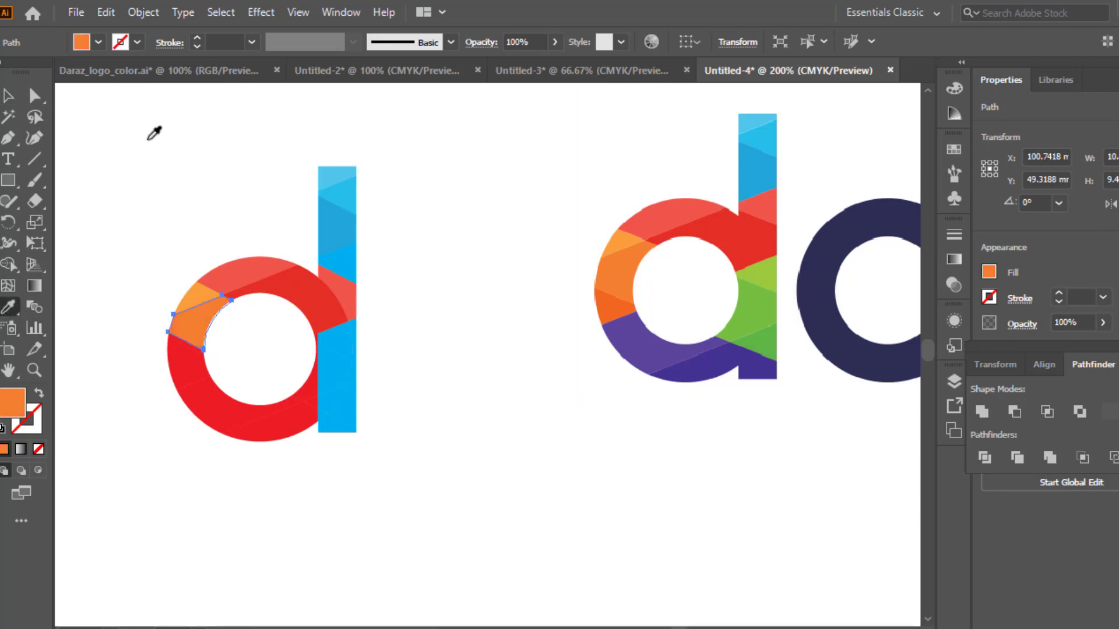
left_click(9, 95)
left_click(208, 174)
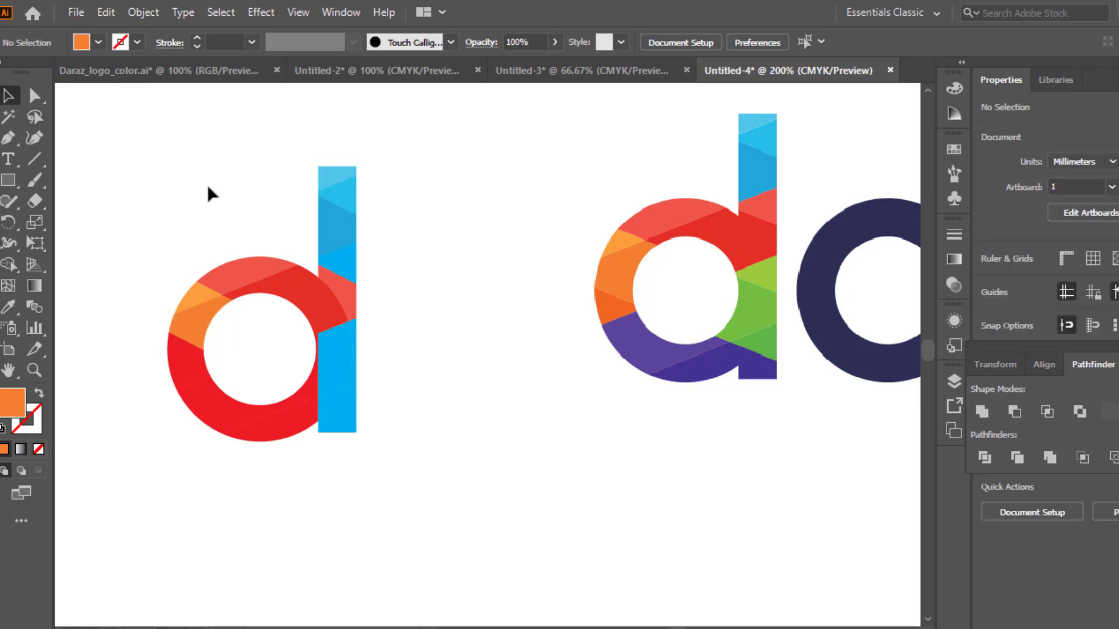
Fill the segment on the ring's left side below the medium orange with the deep orange sampled from the reference, and deselect it.
left_click(187, 358)
left_click(10, 308)
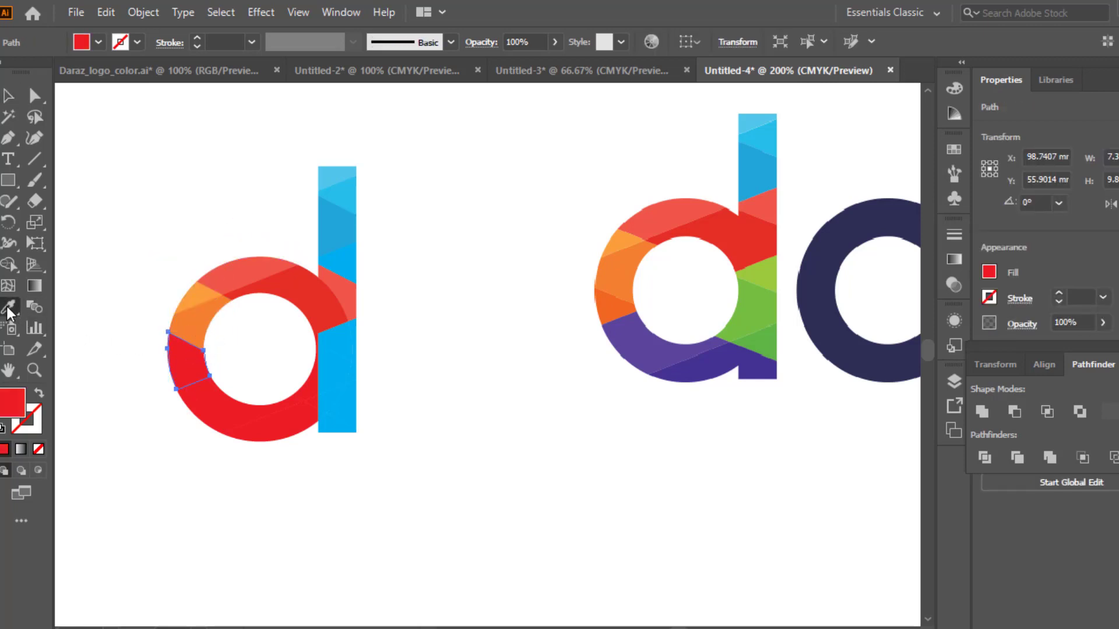
left_click(626, 301)
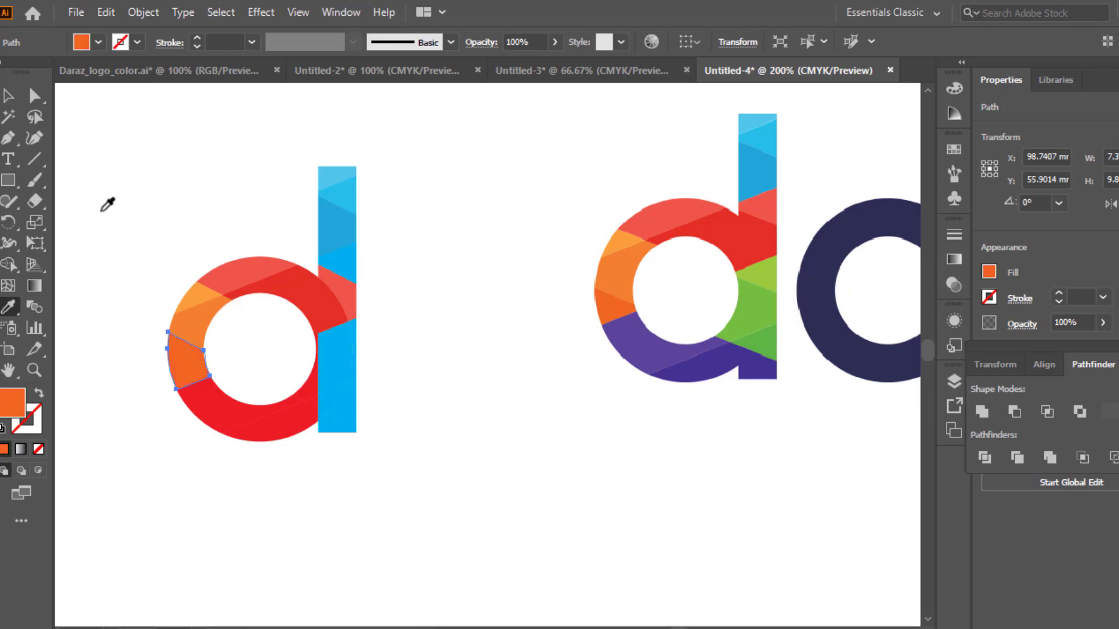
left_click(8, 95)
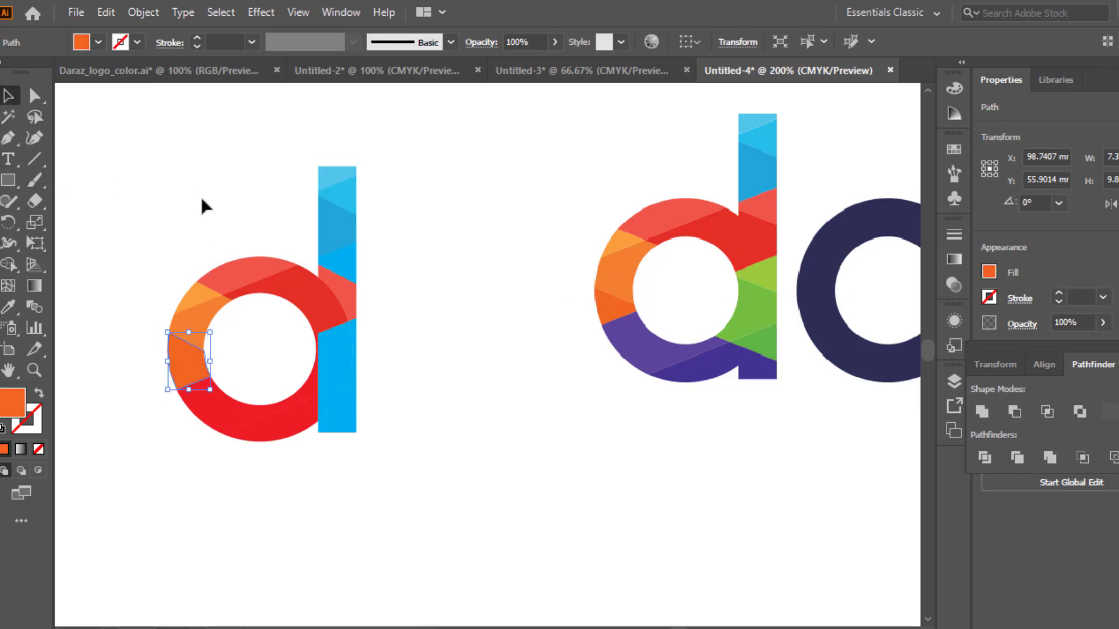
left_click(201, 198)
Fill the ring's lower-left segment with the lighter purple sampled from the matching reference segment, and deselect it.
left_click(208, 402)
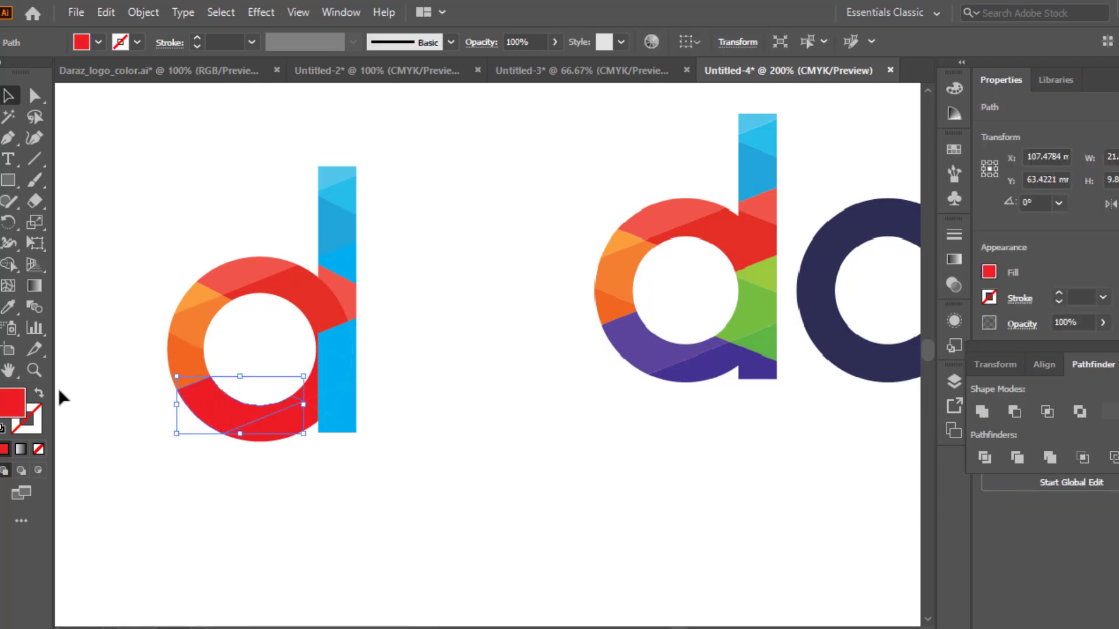
left_click(8, 306)
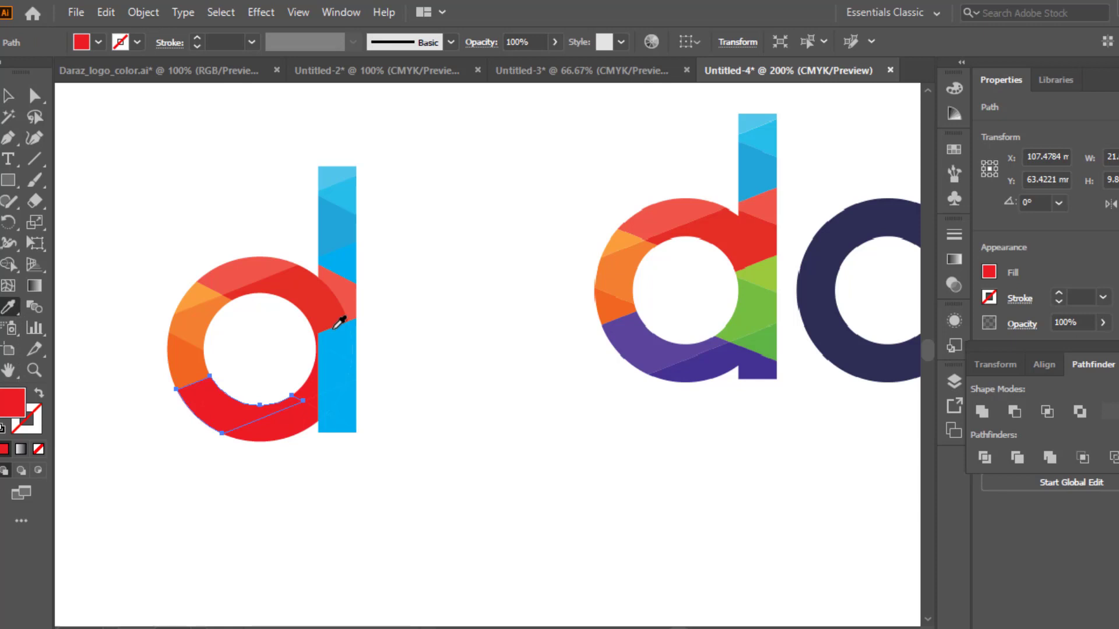
left_click(640, 338)
left_click(9, 97)
left_click(184, 166)
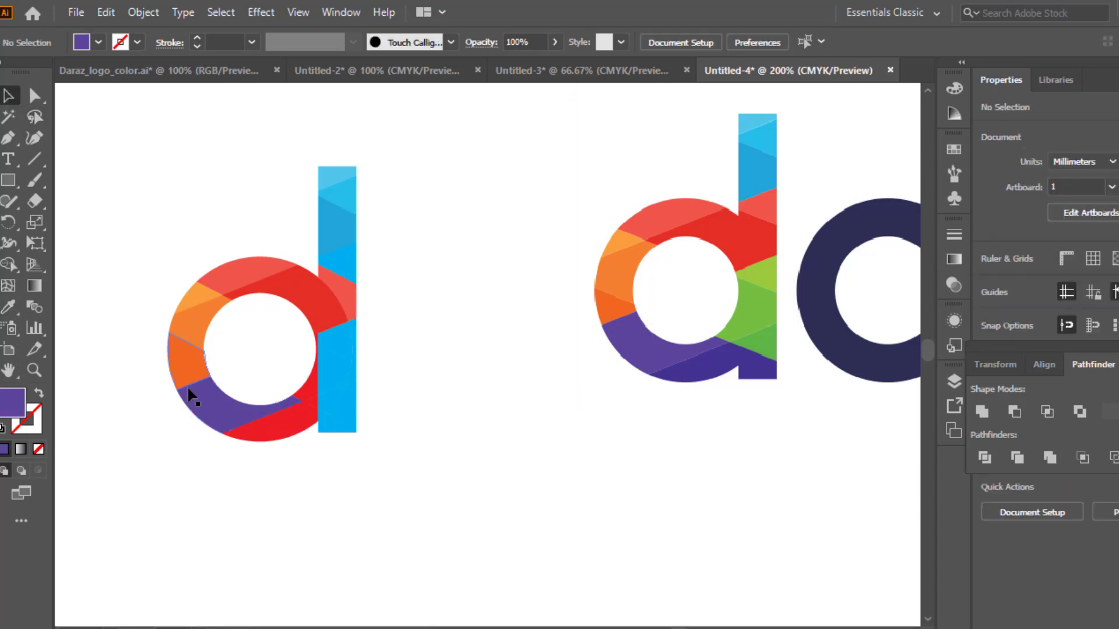
Fill the bottom segment of the ring with the dark purple sampled from the base of the reference d.
left_click(279, 438)
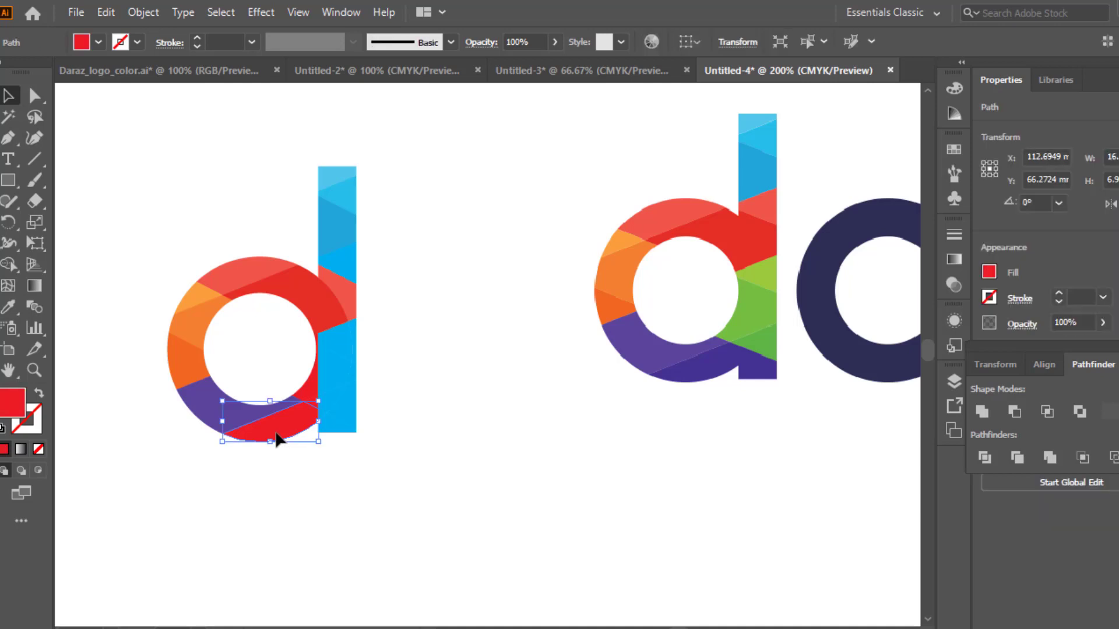
left_click(8, 307)
left_click(708, 366)
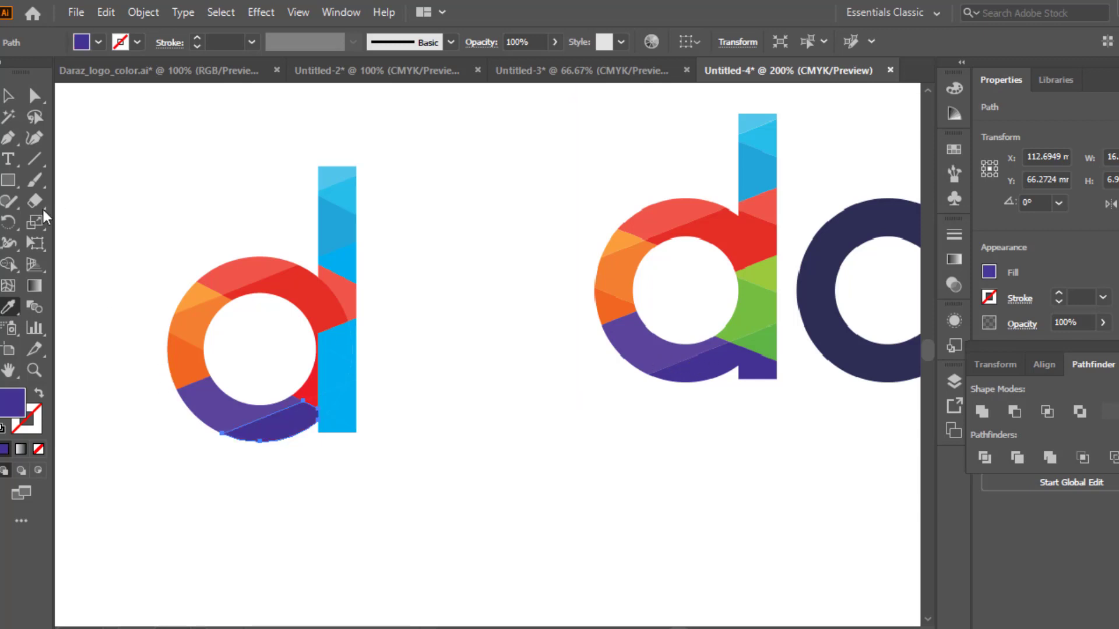
left_click(7, 96)
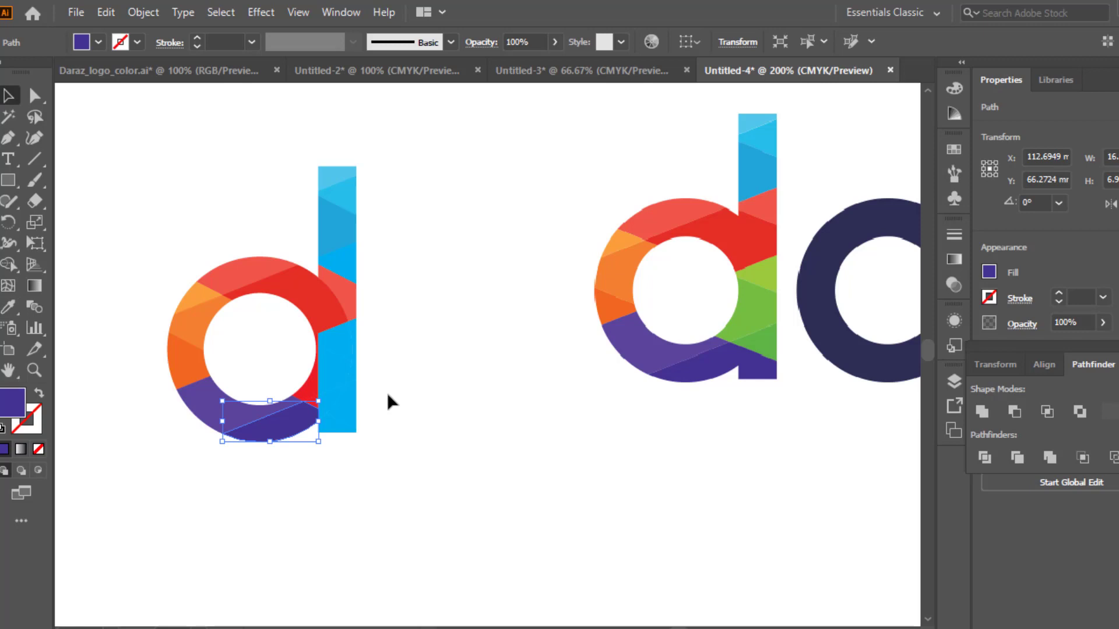
Fill the bottom segment of the d's stem with the dark purple sampled from the reference stem's base, and deselect it.
left_click(333, 430)
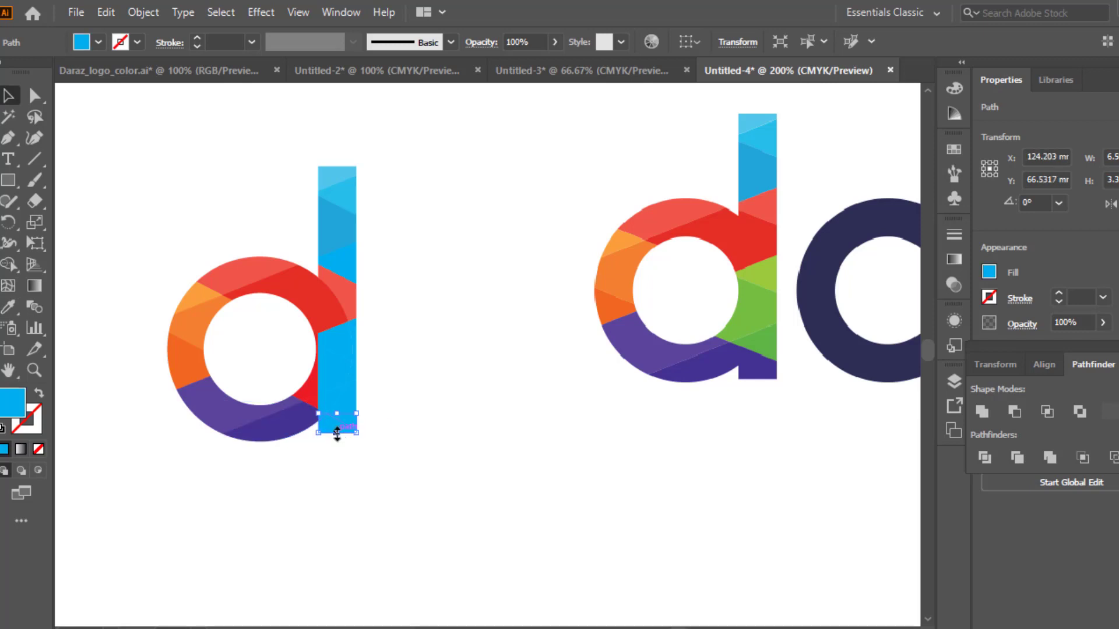
left_click(8, 307)
left_click(763, 362)
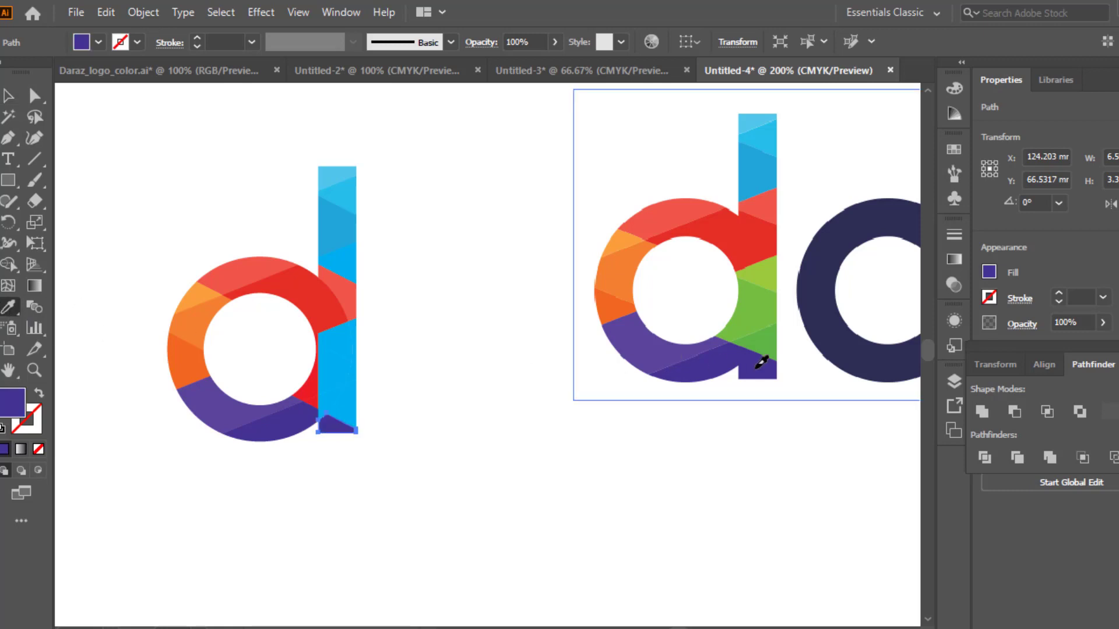
left_click(7, 93)
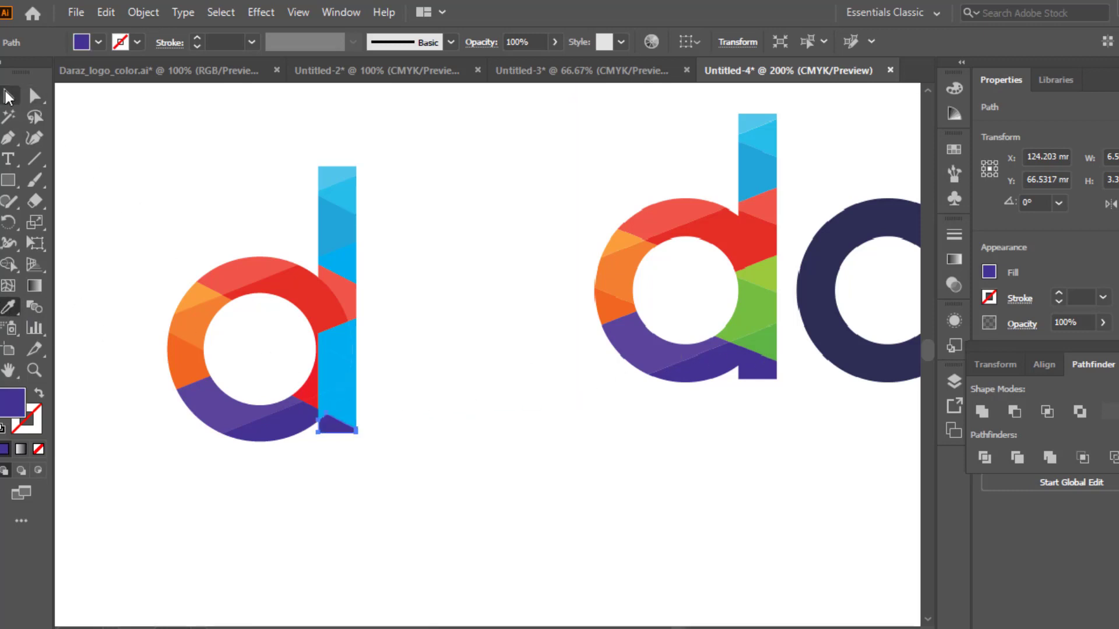
left_click(425, 361)
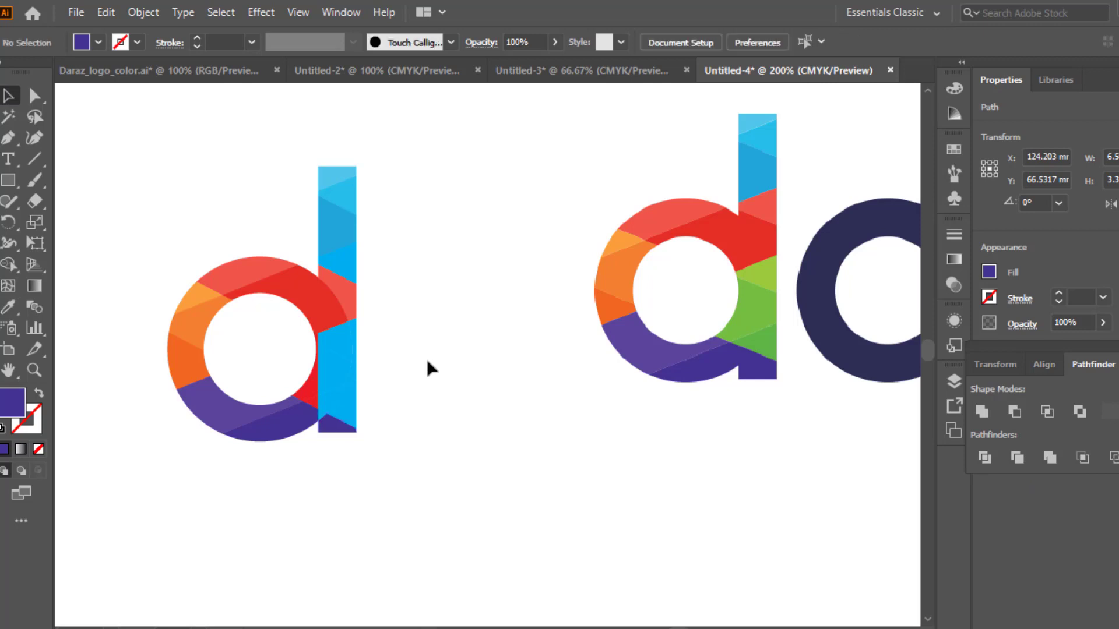
Fill the tiny blue piece where the ring's bottom meets the stem with the reference's dark purple, and clear the selection.
left_click(325, 421)
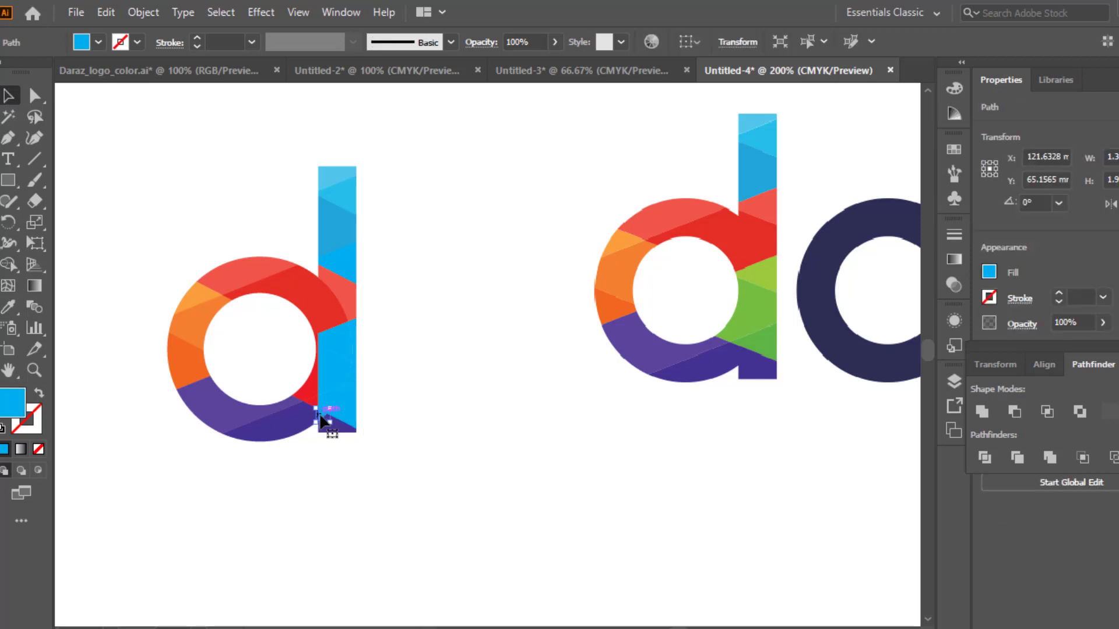
left_click(8, 307)
left_click(755, 361)
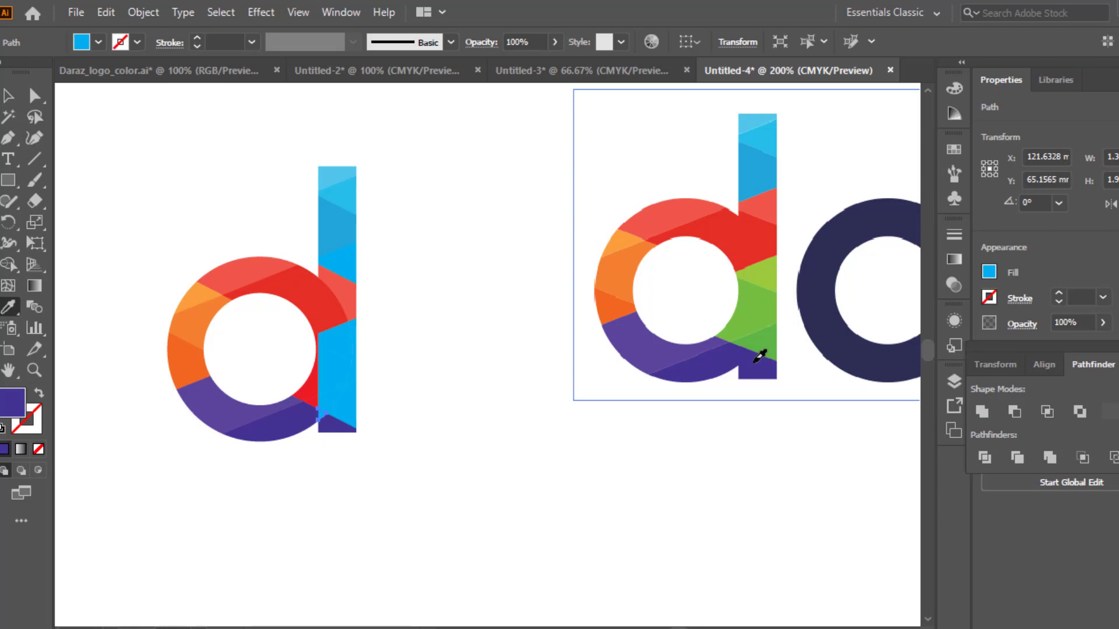
left_click(759, 355)
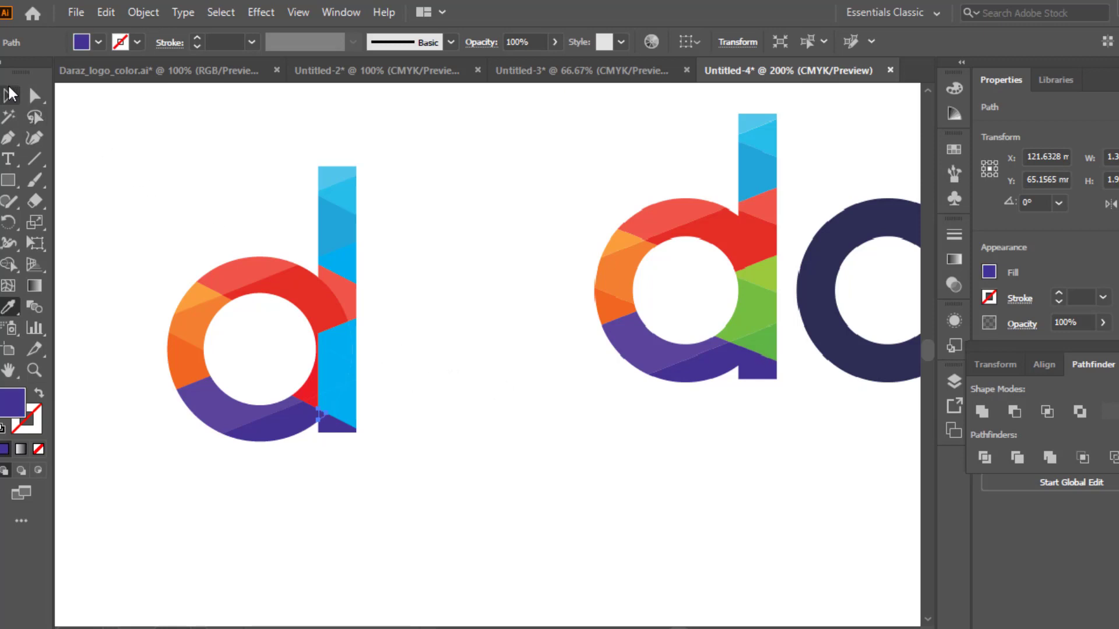
left_click(10, 94)
left_click(442, 236)
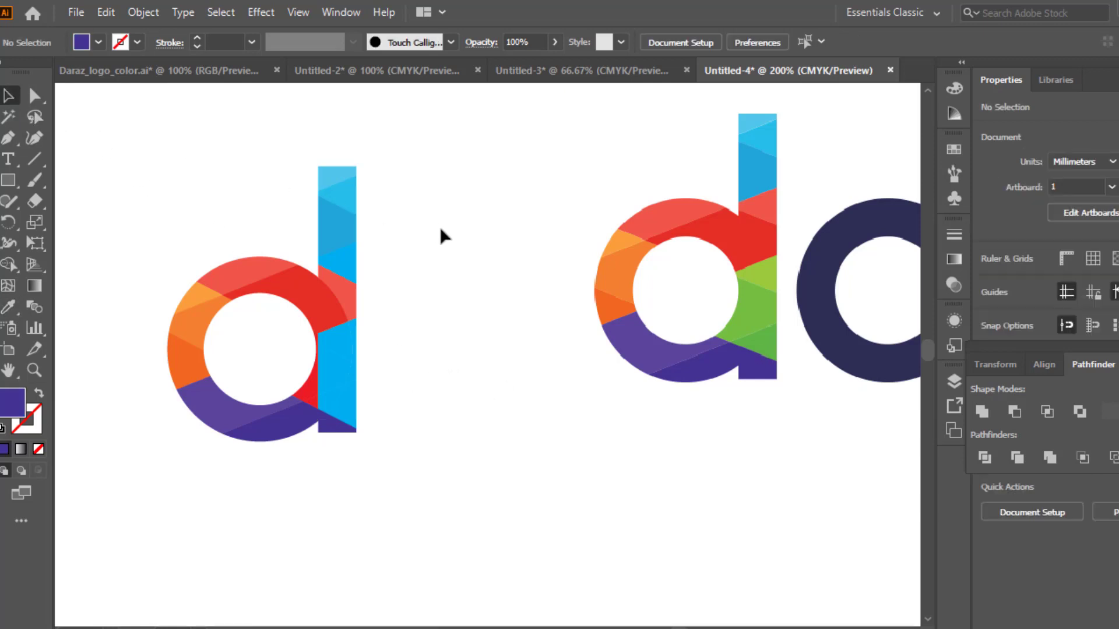
Fill the two blue stem pieces directly above the purple base with the dark green sampled from the reference stem.
left_click(352, 411)
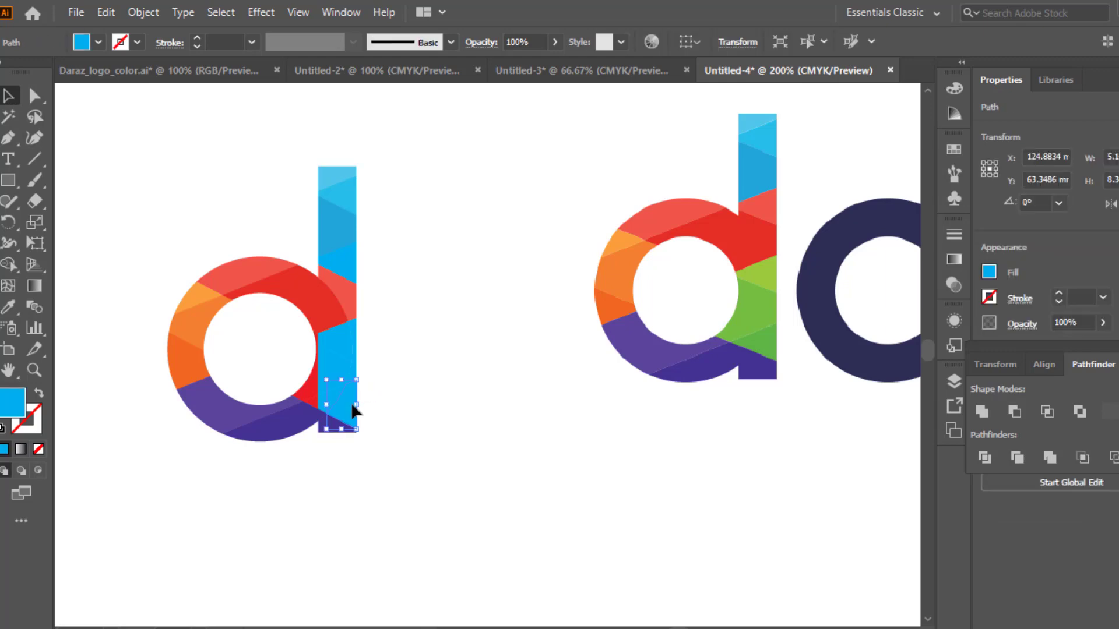
left_click(9, 306)
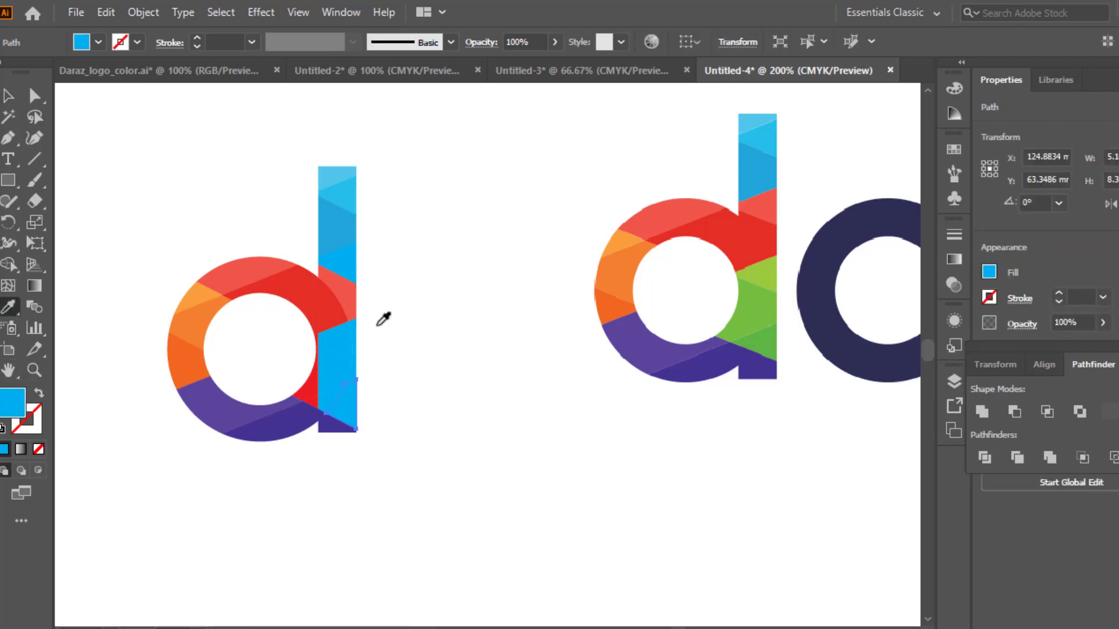
left_click(772, 338)
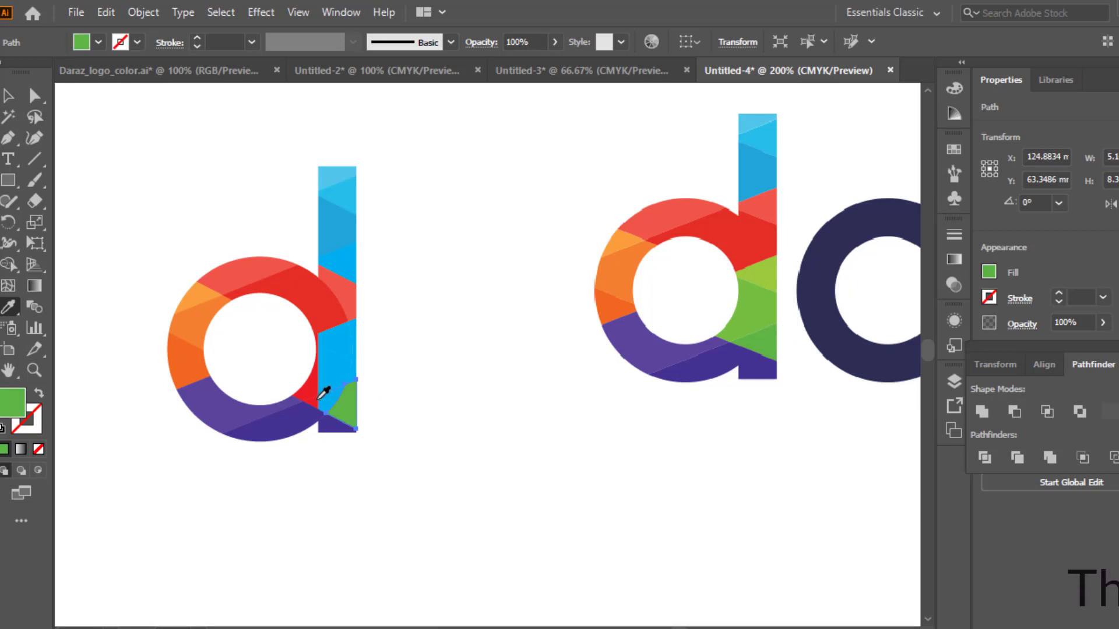
left_click(9, 95)
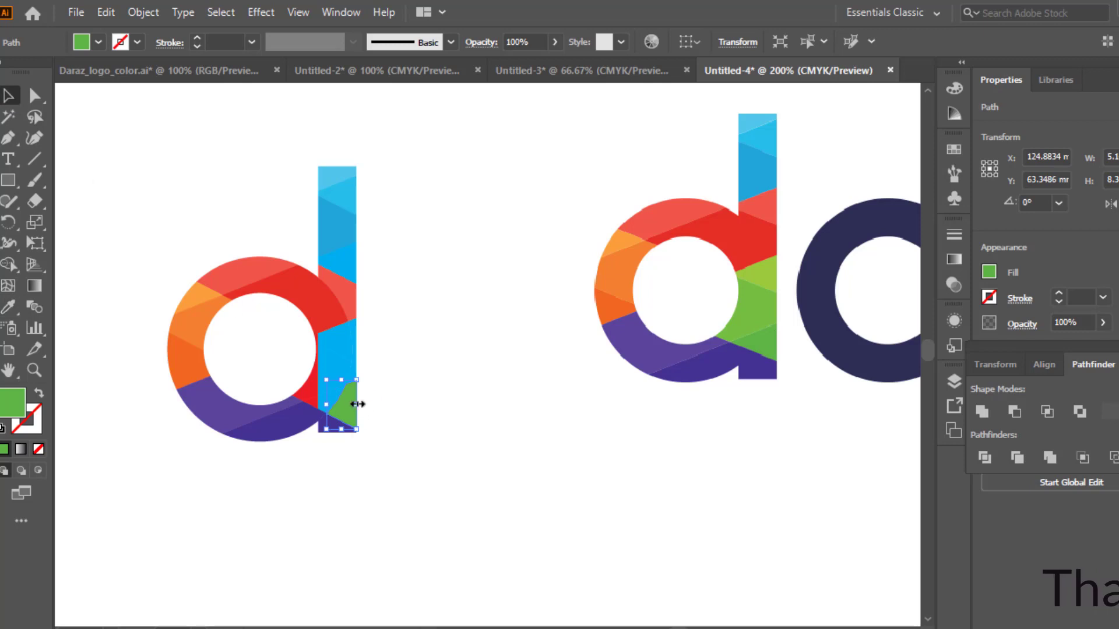
left_click(323, 393)
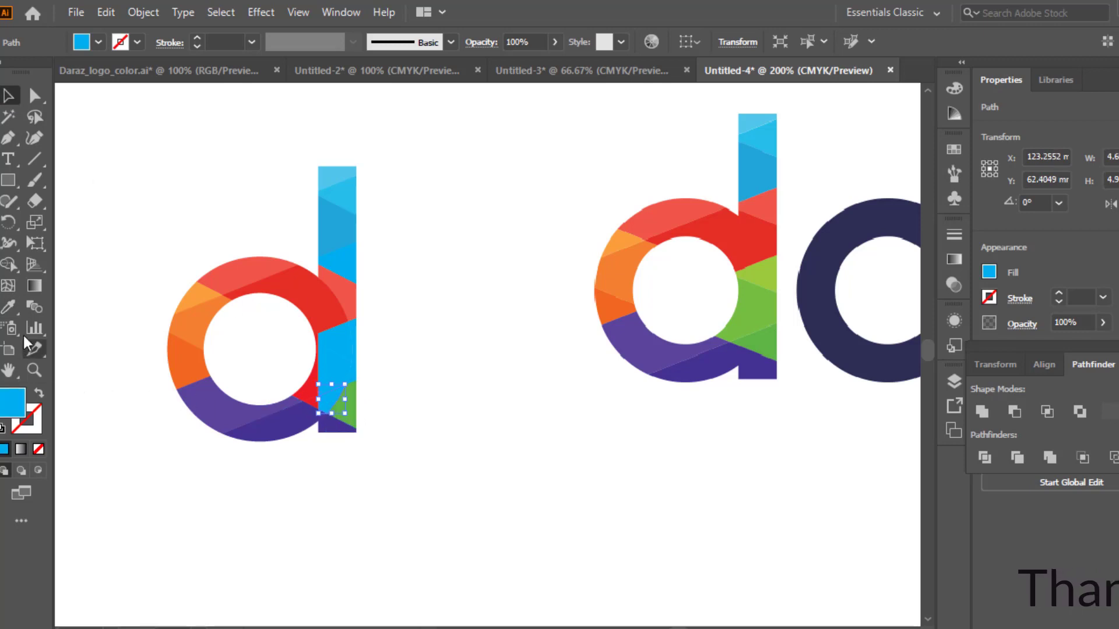
left_click(9, 306)
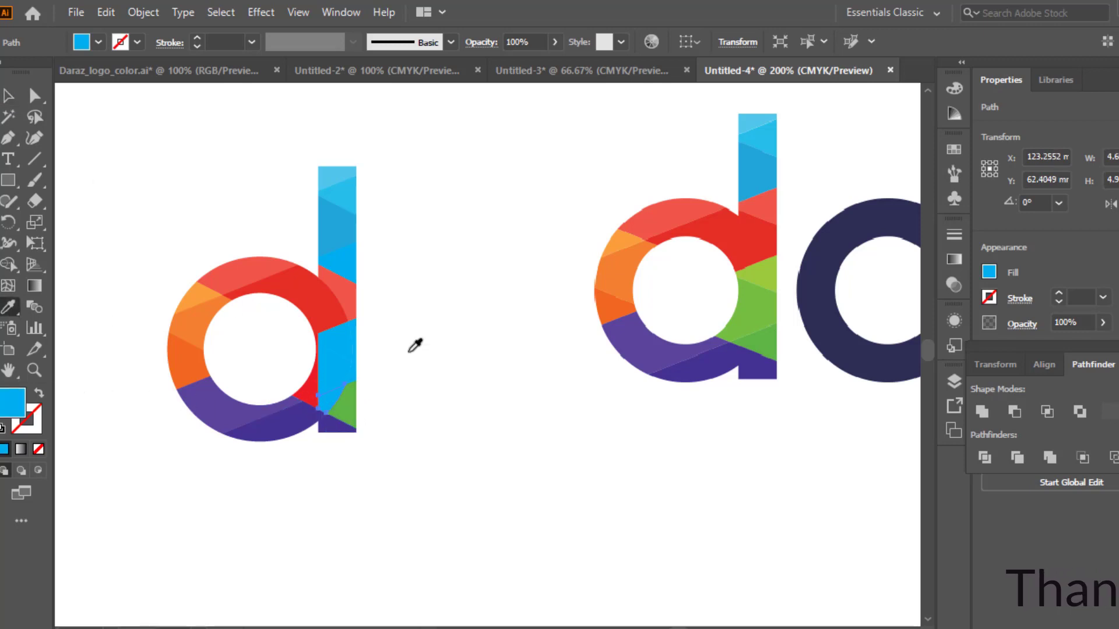
left_click(774, 335)
Fill the ring's lower-right red segment and the adjoining blue stem piece with the reference's medium green, and deselect them.
left_click(306, 382, "ctrl")
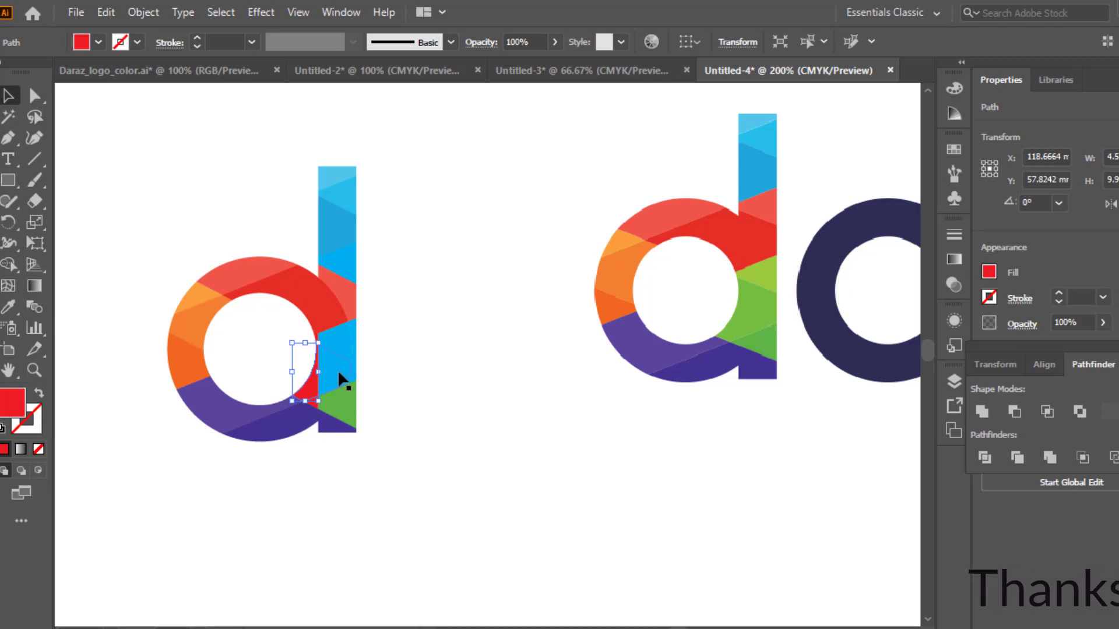
left_click(337, 370, "shift")
left_click(8, 306)
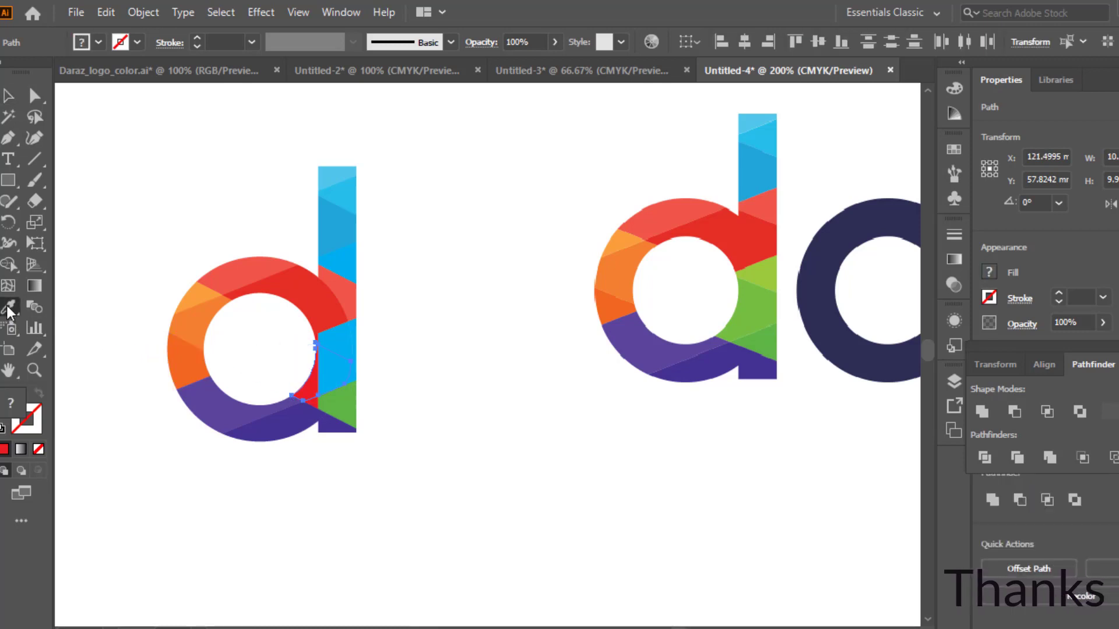
left_click(766, 315)
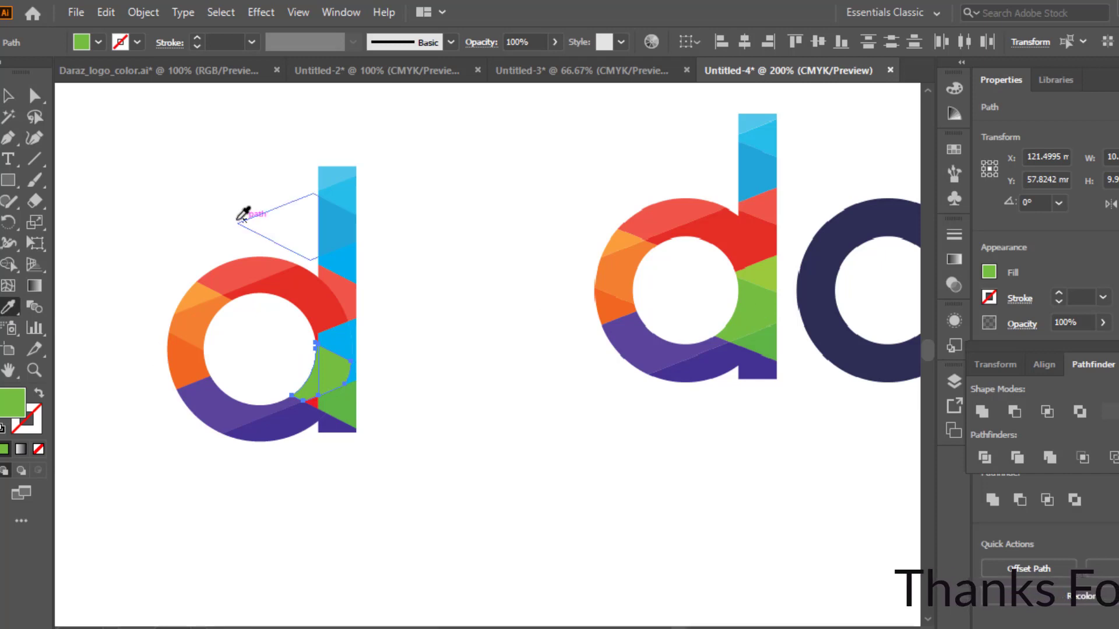
left_click(11, 97)
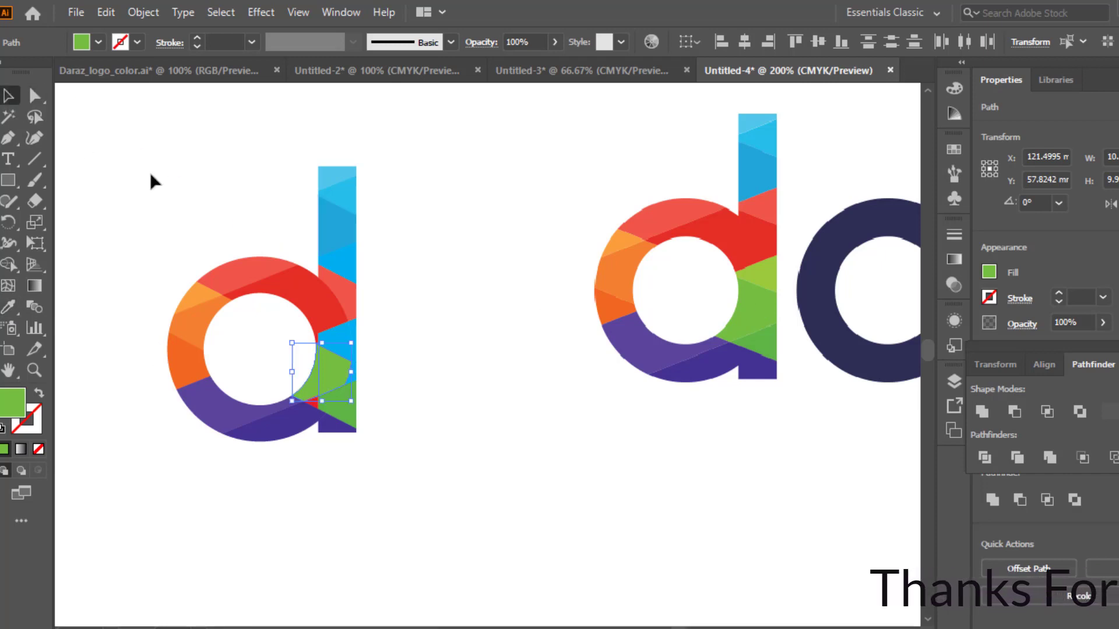
left_click(169, 191)
Fill the blue sliver on the stem's right edge with the medium green sampled from the neighbouring segment, and deselect it.
left_click(355, 376)
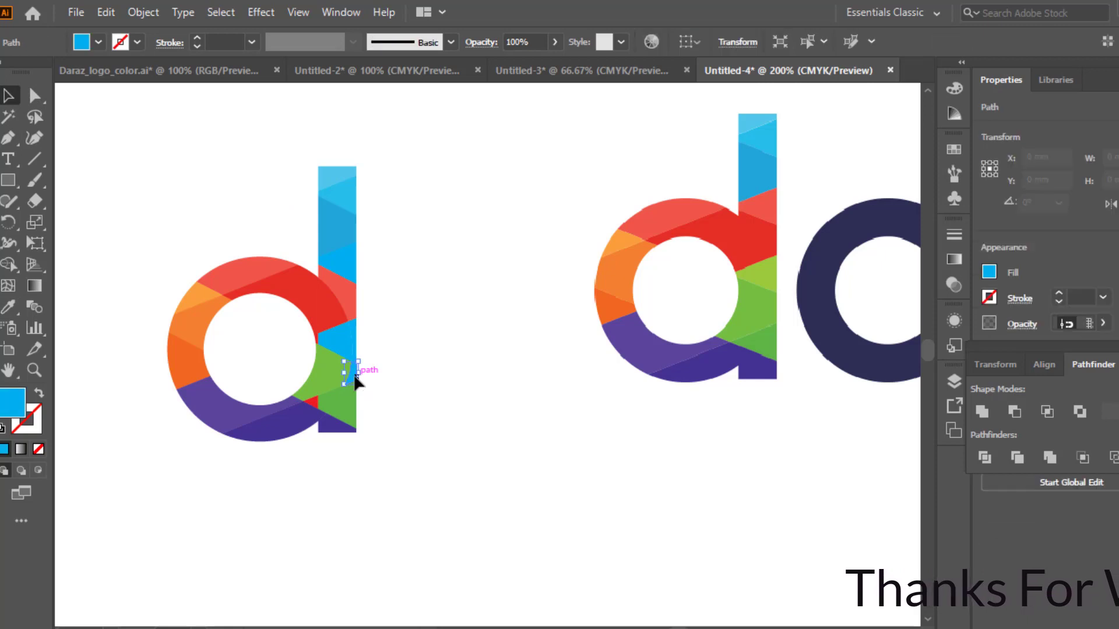
left_click(9, 307)
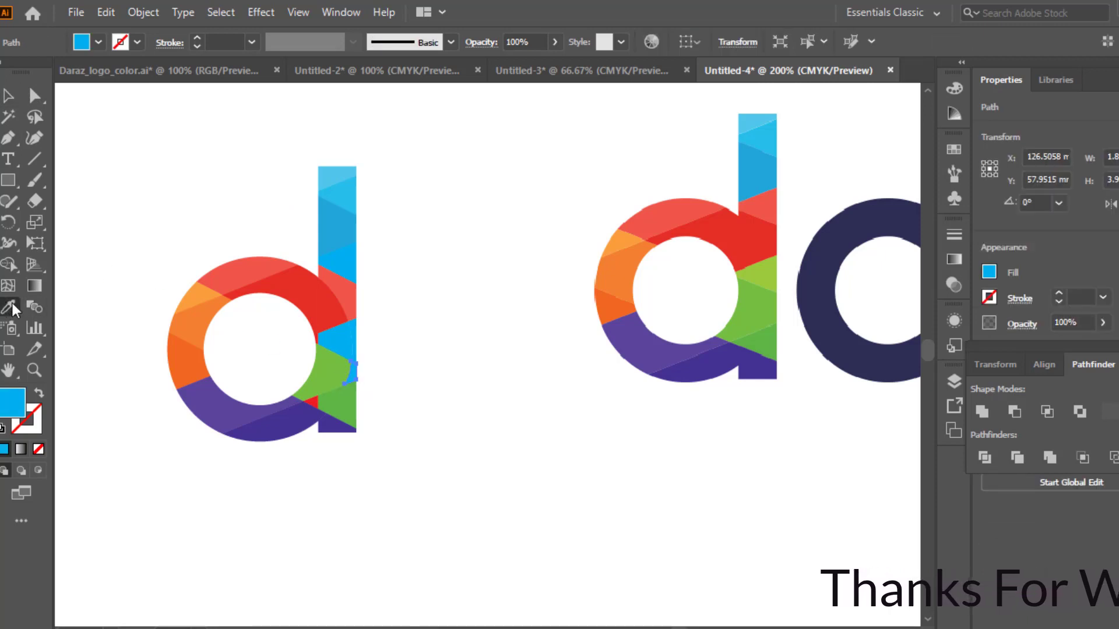
left_click(338, 372)
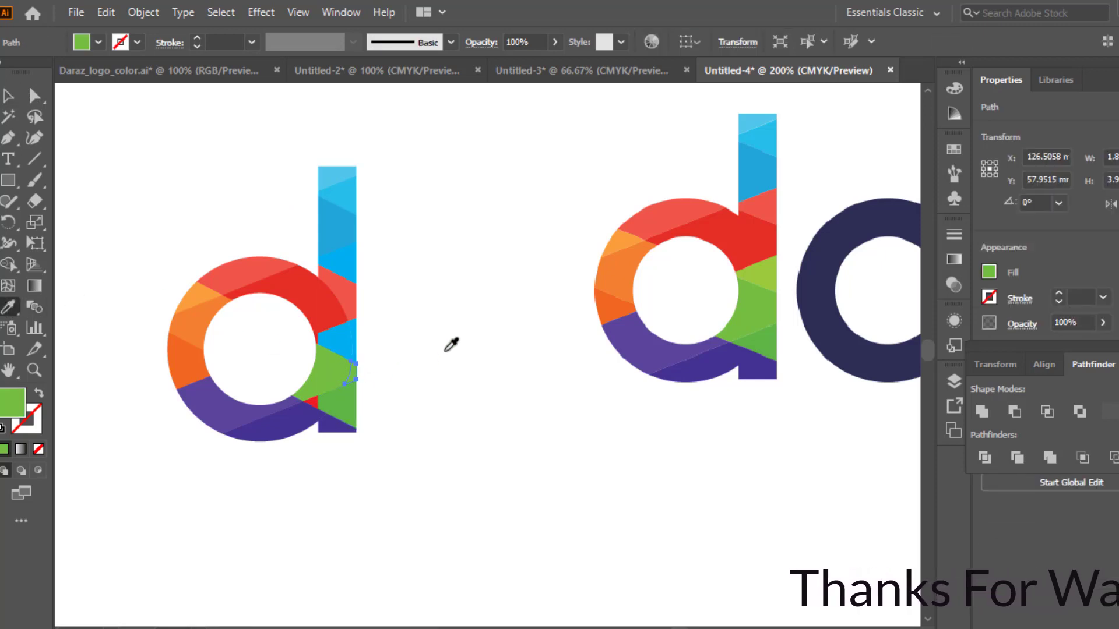
left_click(9, 95)
left_click(449, 291)
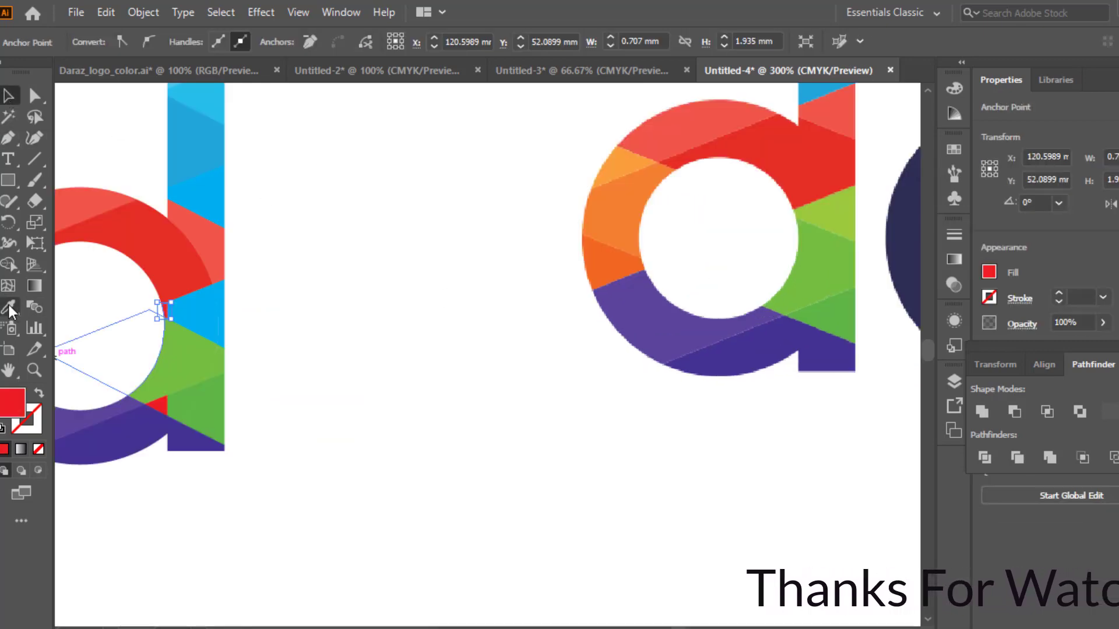
Fill the small red sliver on the ring's inner right edge with the light green sampled from the reference, and deselect it.
left_click(10, 307)
left_click(845, 224)
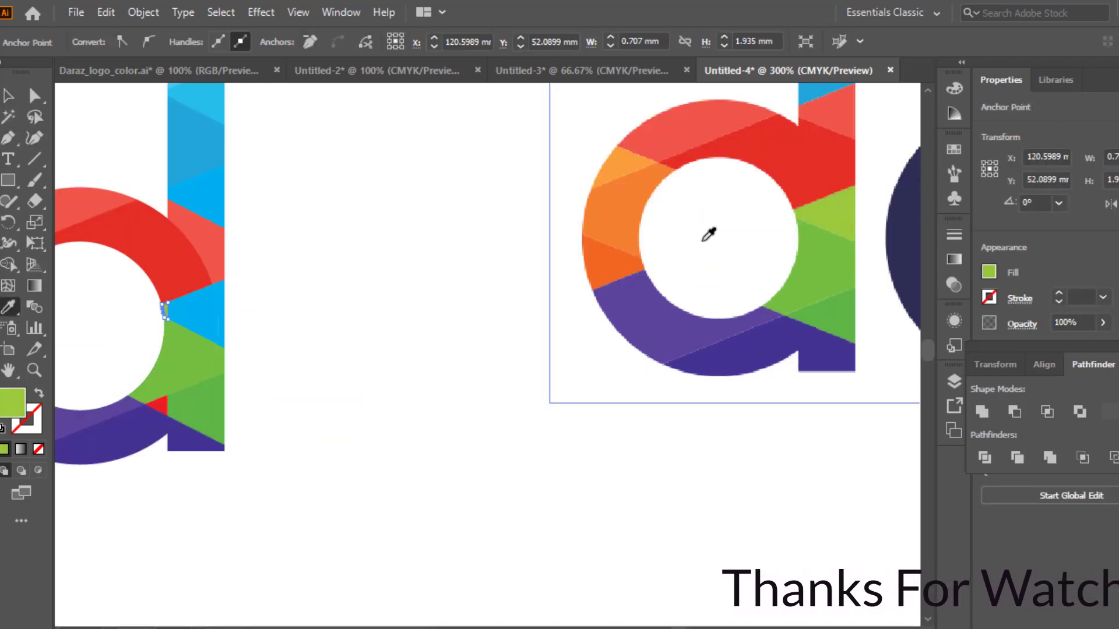
left_click(9, 96)
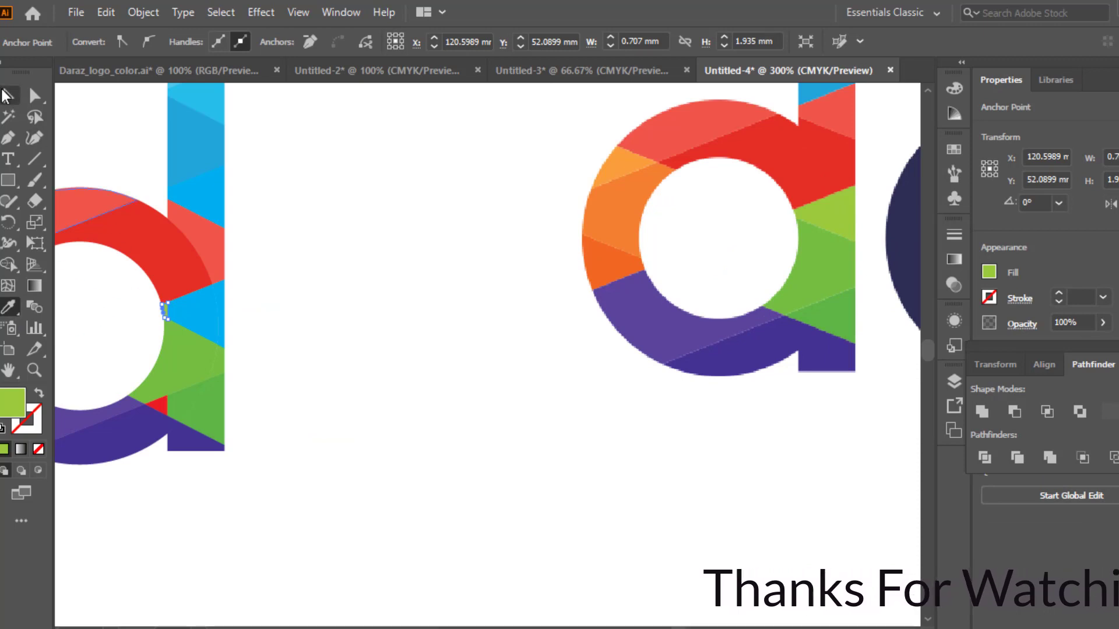
left_click(344, 220)
Fill the blue stem segment between the red and medium green areas with the reference's light green, and deselect it.
left_click(201, 320)
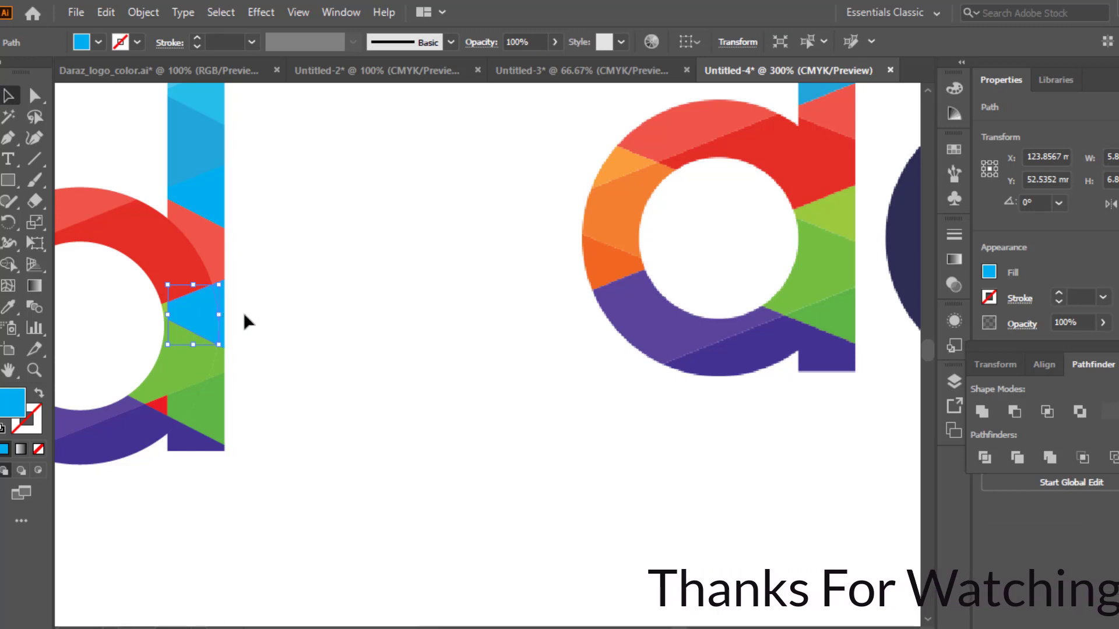
key("a")
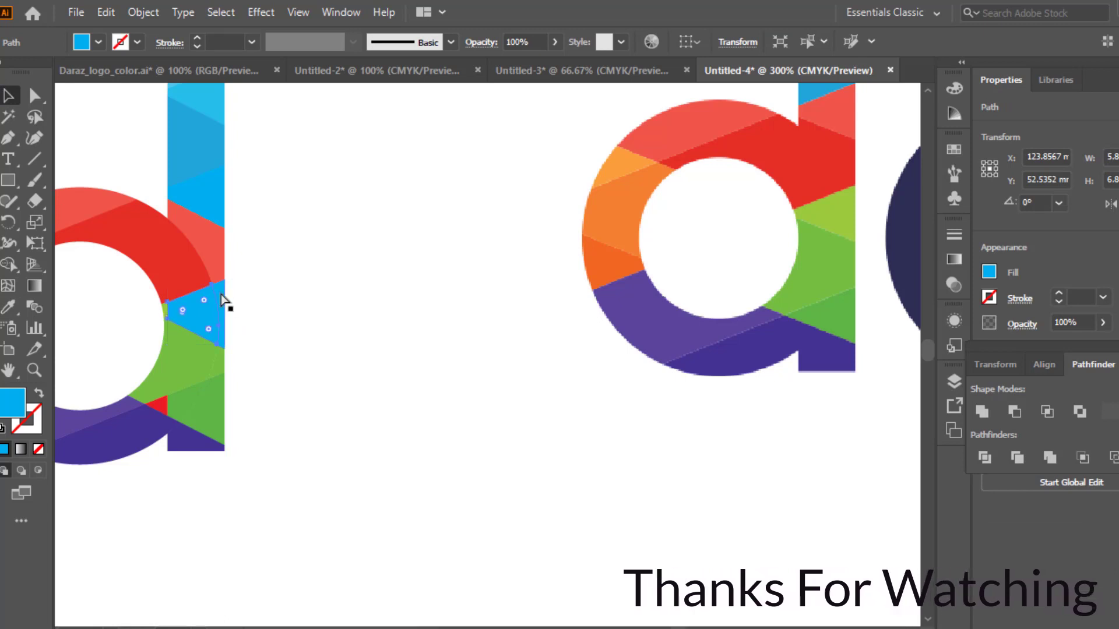
key("v")
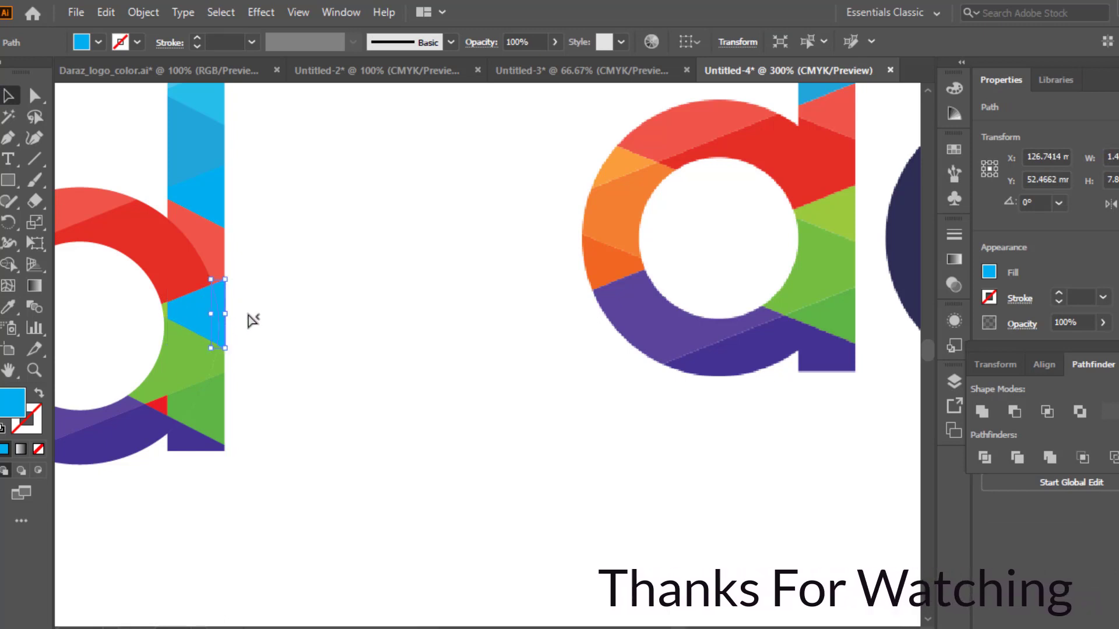
left_click(191, 316)
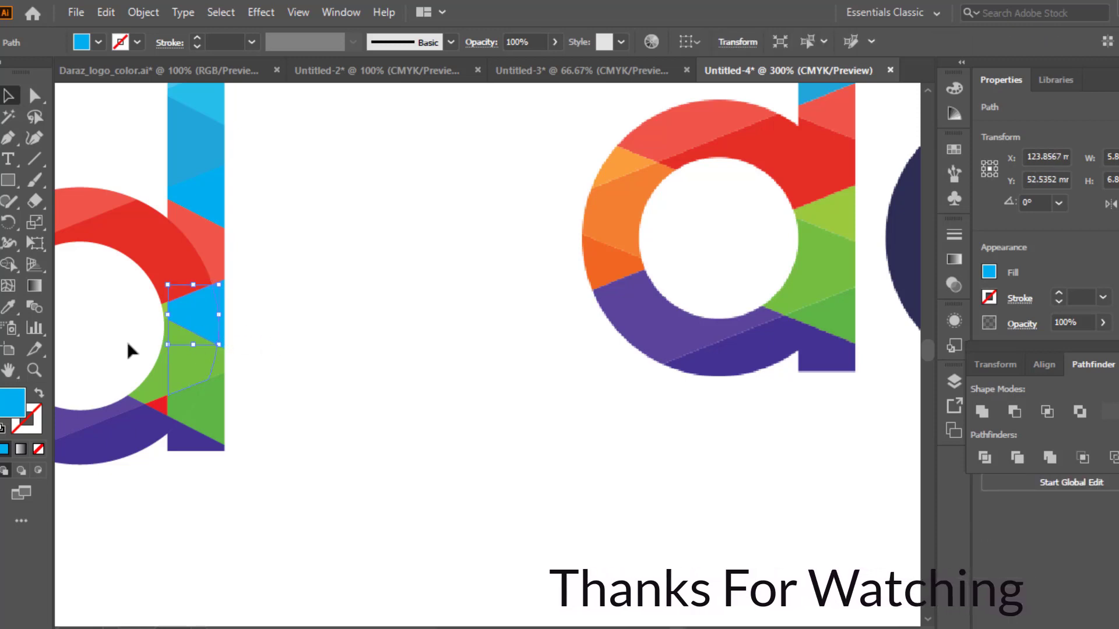
left_click(8, 306)
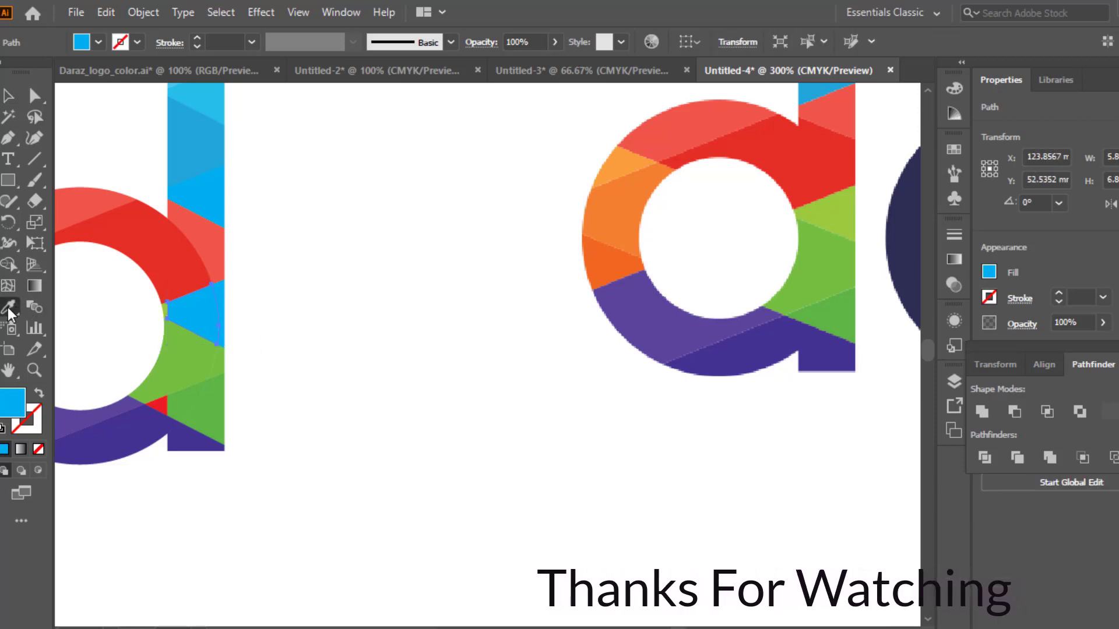
left_click(830, 212)
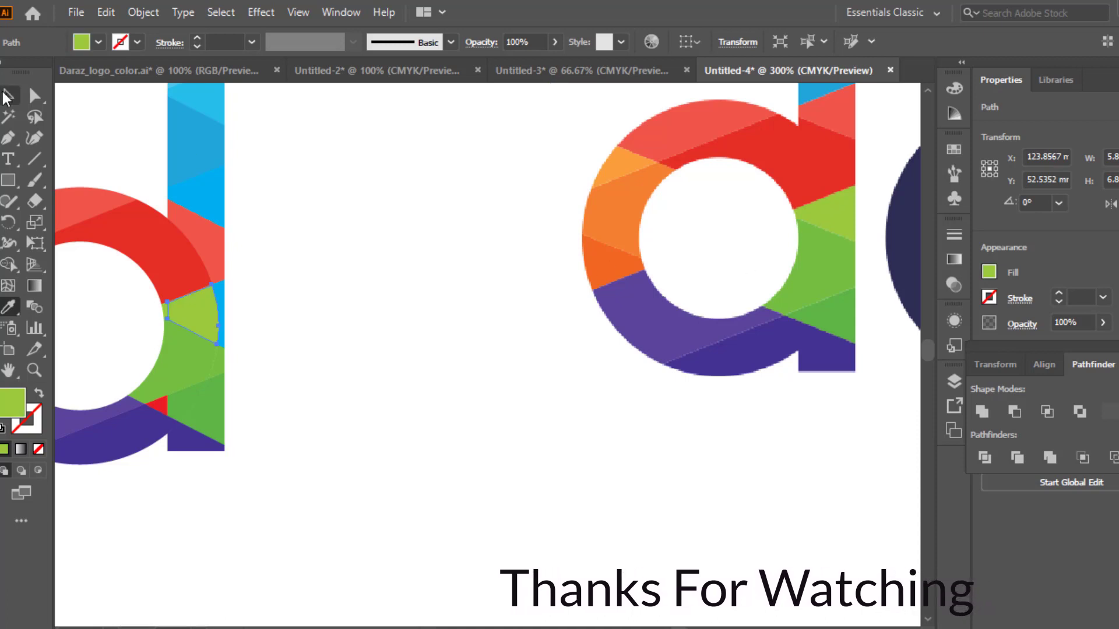
left_click(7, 95)
left_click(282, 262)
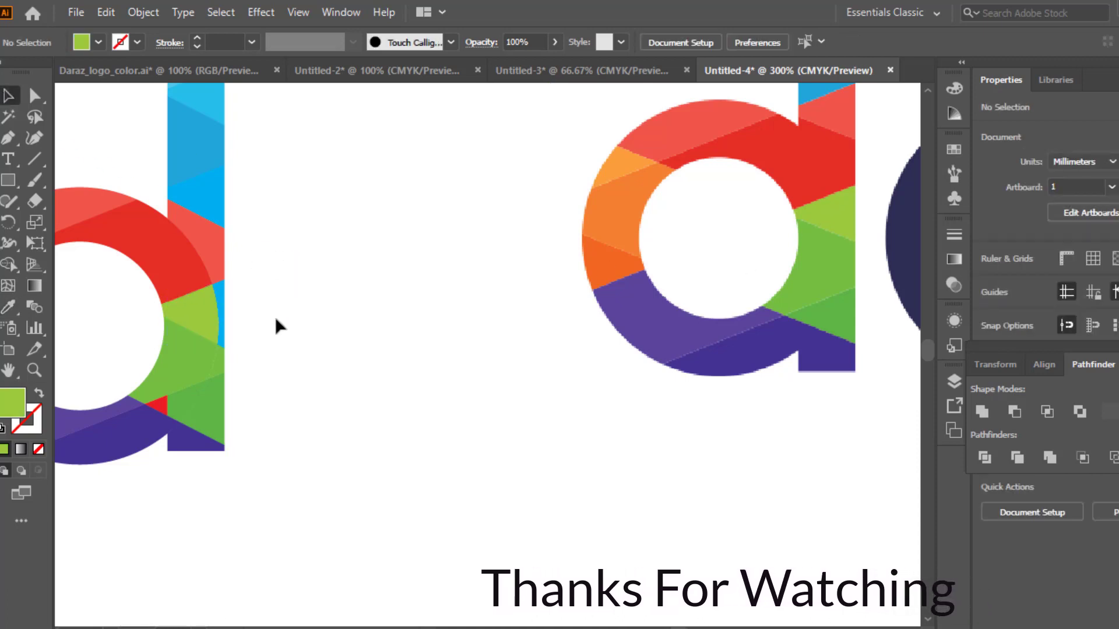
Fill the remaining blue sliver beside the light green segment with the same light green from the reference, and deselect it.
left_click(223, 313)
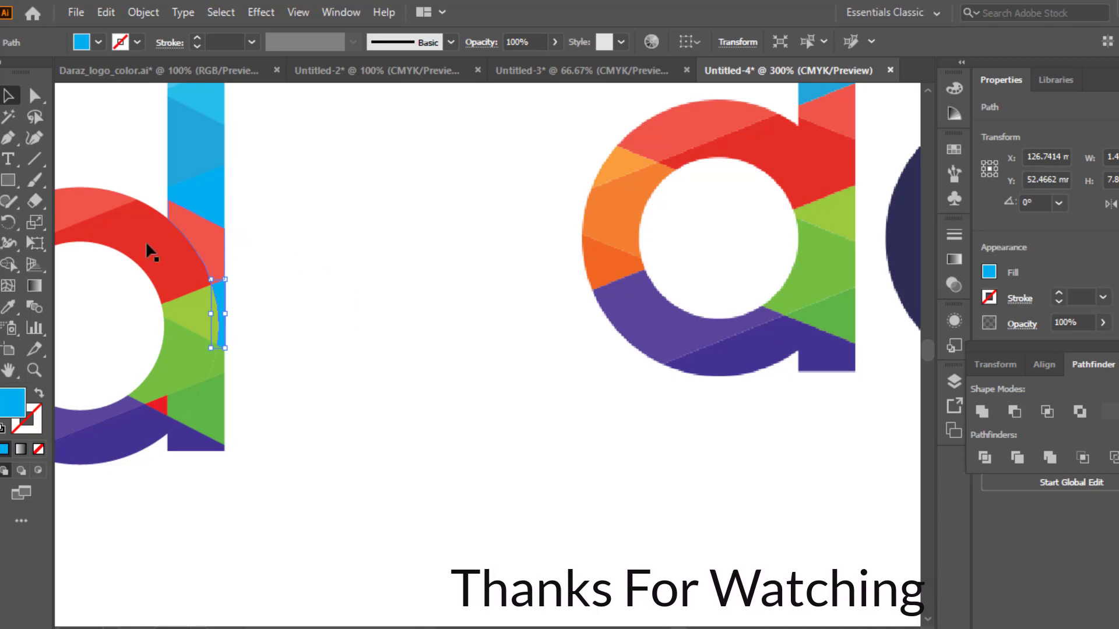
left_click(8, 307)
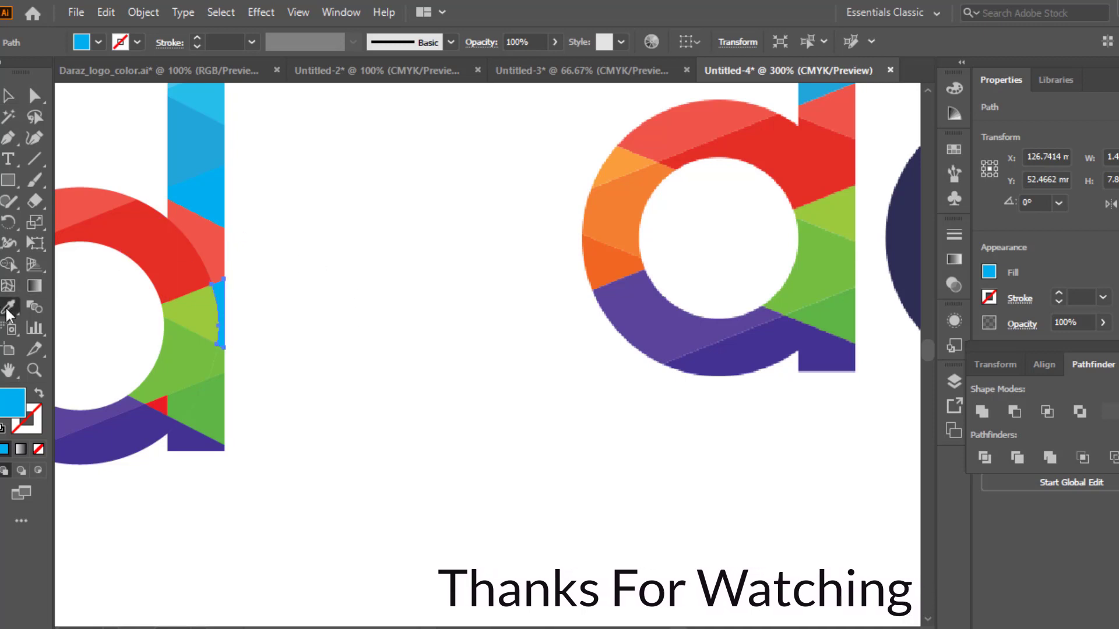
left_click(848, 217)
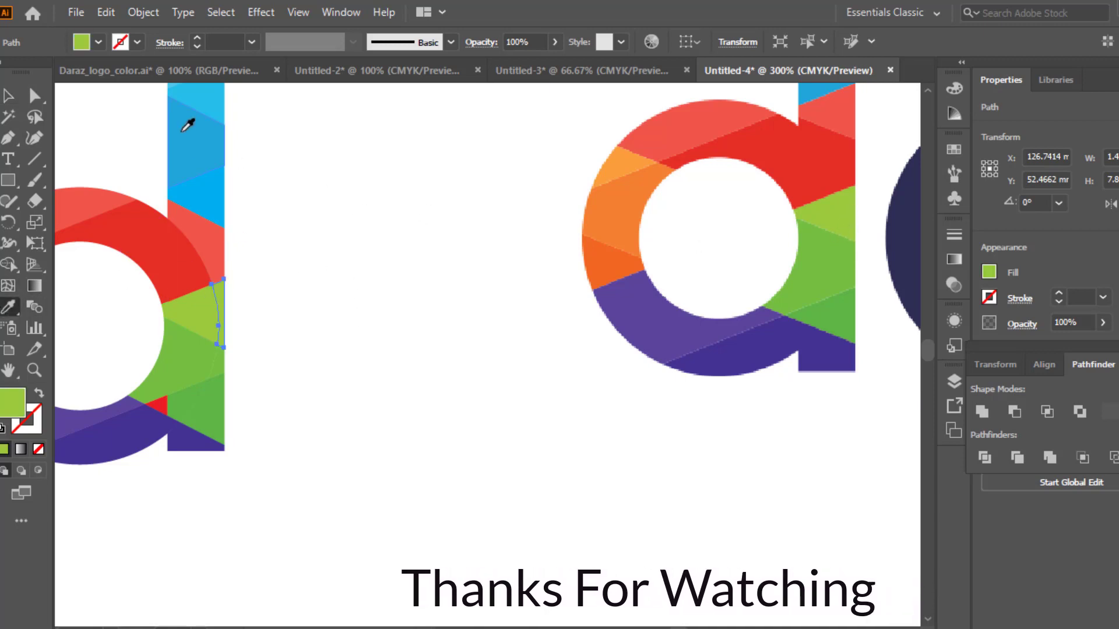
left_click(8, 95)
left_click(368, 204)
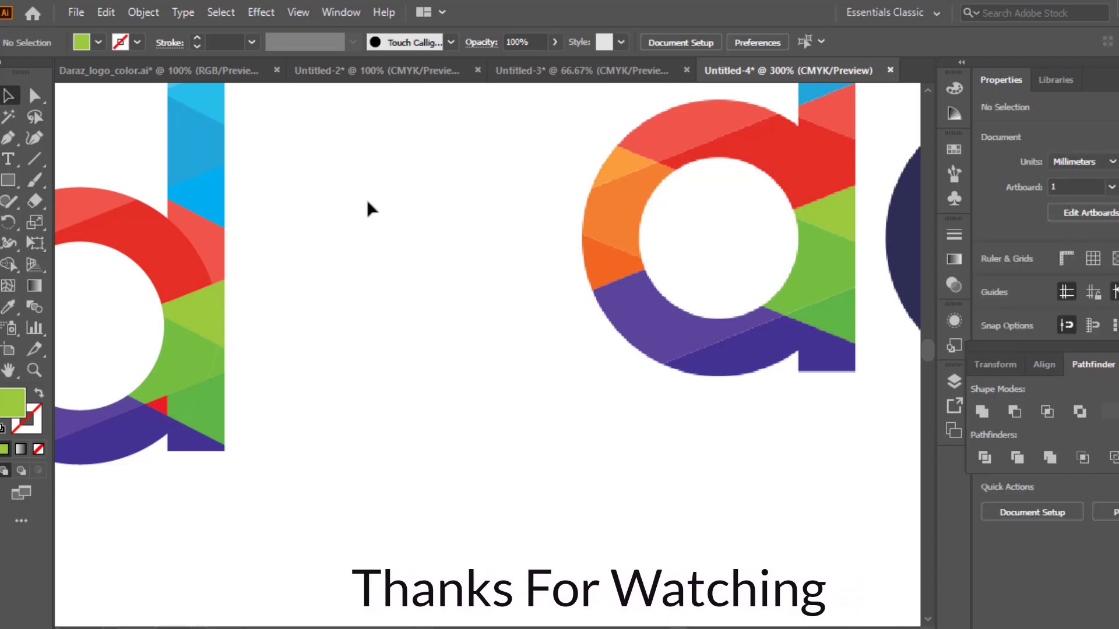
Fill the red sliver where the ring meets the lower stem with the darker green sampled from the reference, and deselect it.
left_click(156, 404)
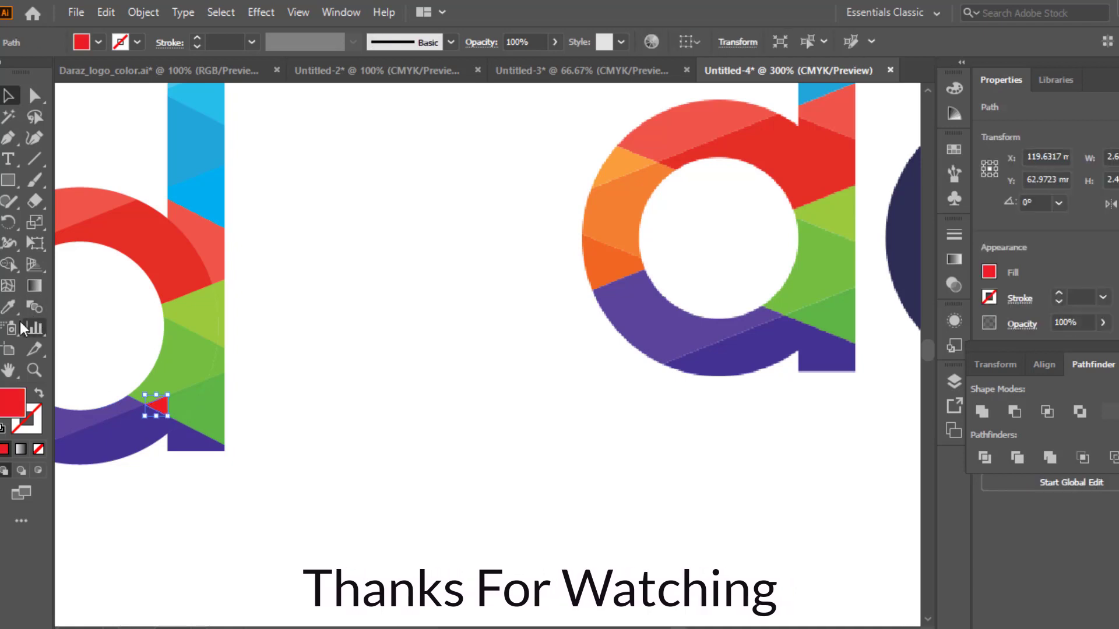
left_click(8, 309)
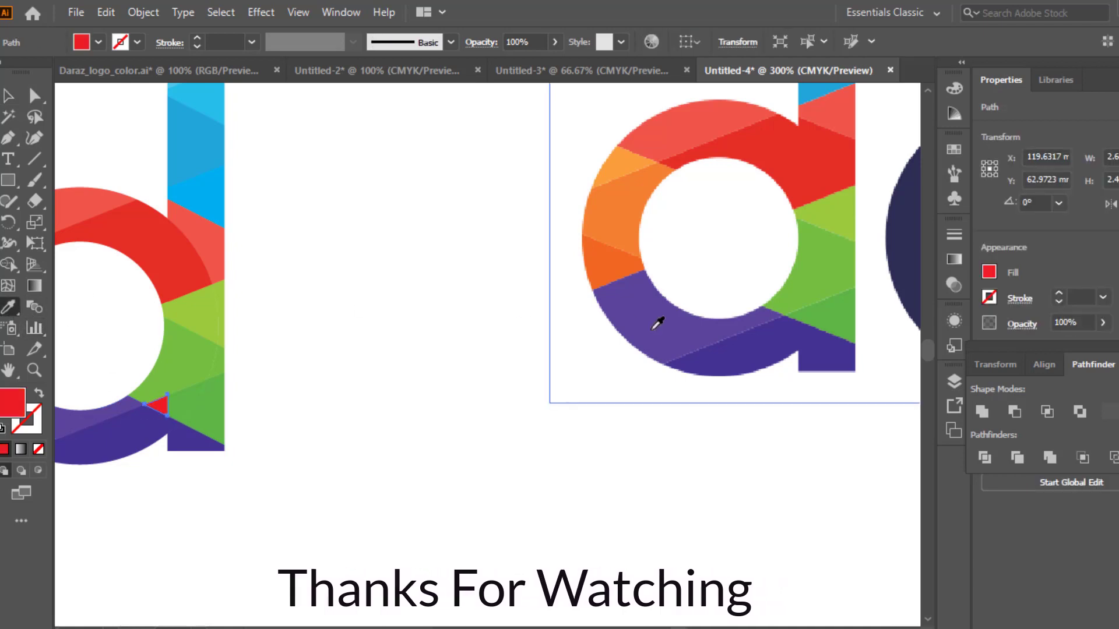
left_click(812, 316)
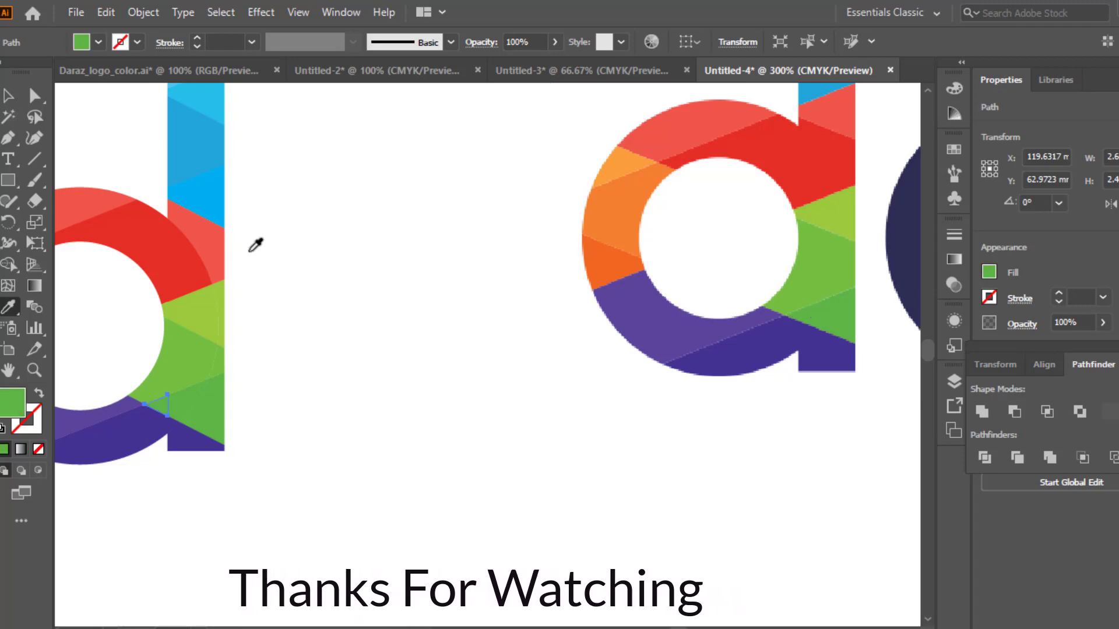
left_click(9, 95)
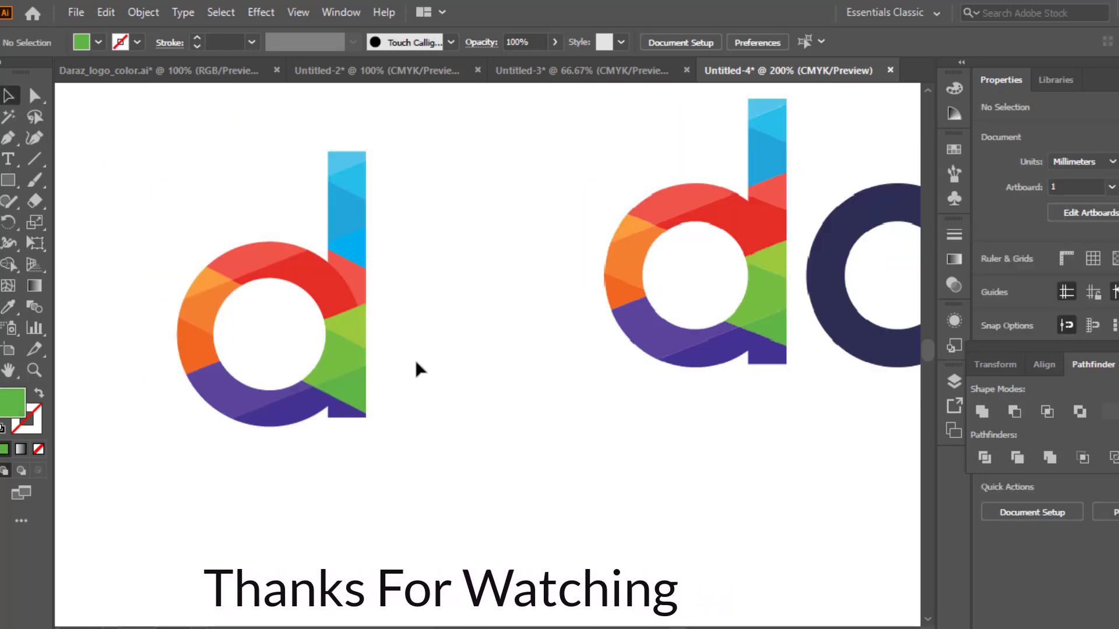
Fill the bright blue segment in the middle of the stem with the light red sampled from the reference, and deselect it.
left_click(360, 255)
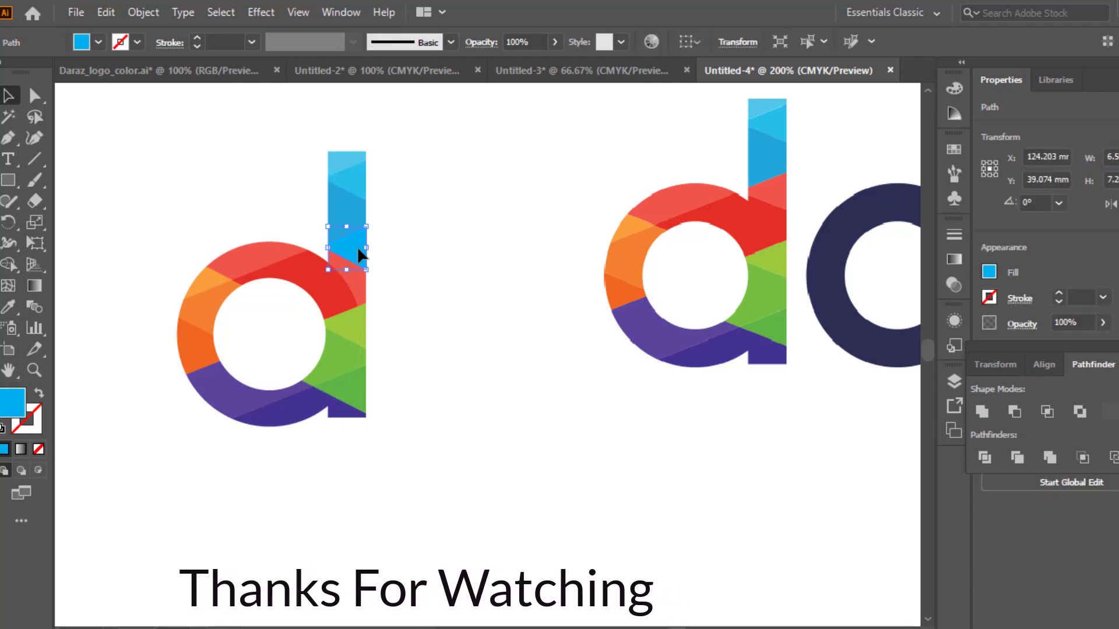
left_click(7, 308)
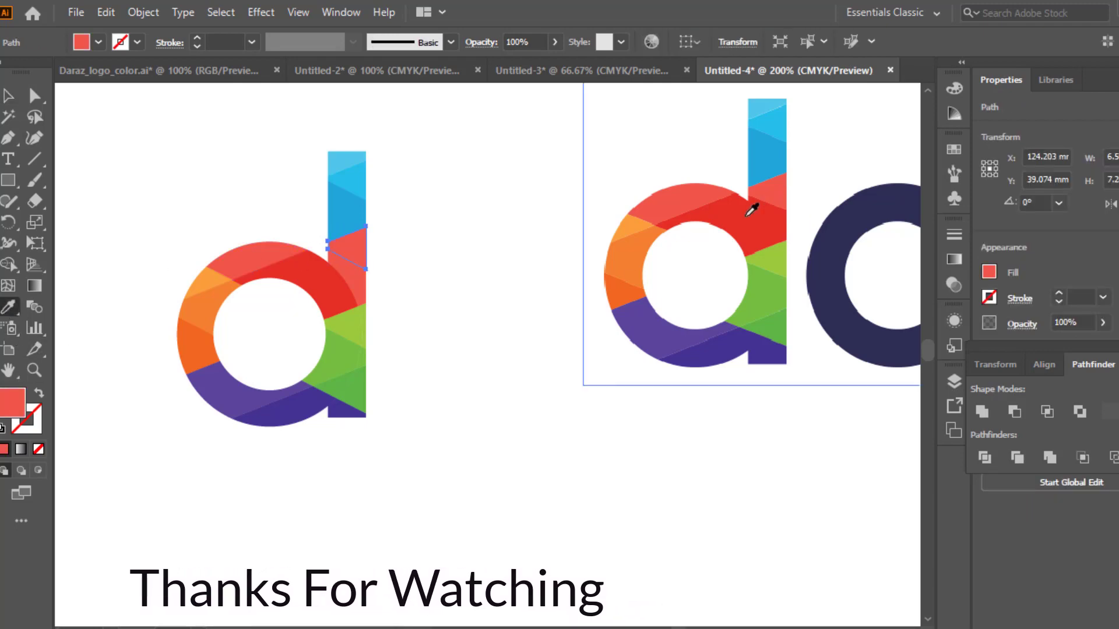
left_click(7, 99)
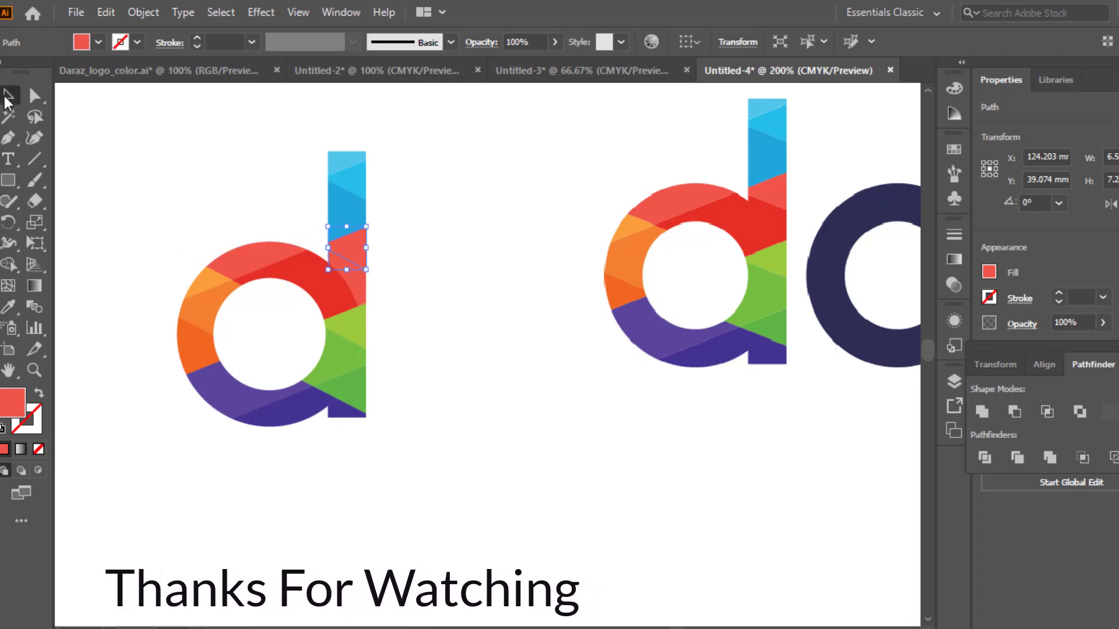
left_click(213, 176)
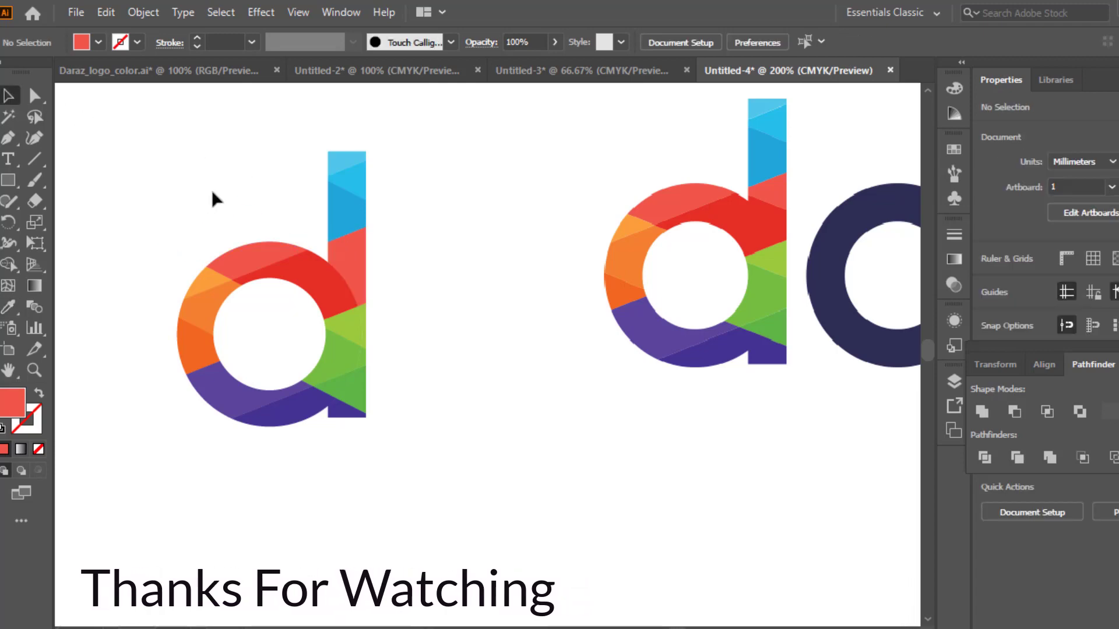
Fill the light red stem segment beside the ring's upper edge with the deep red sampled from the neighbouring ring segment.
left_click(348, 273)
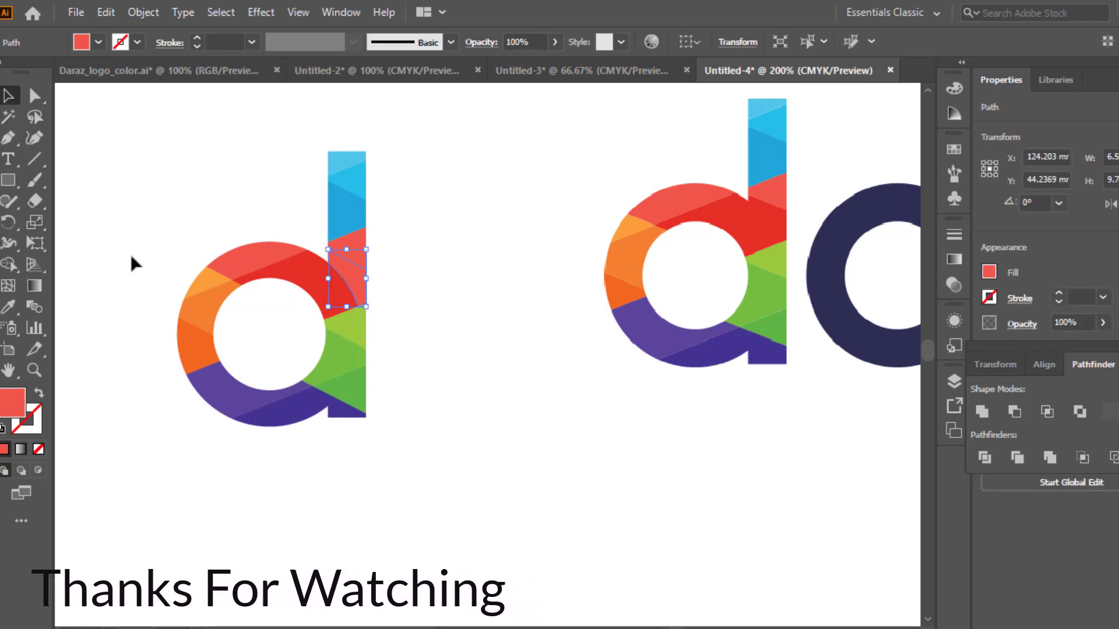
left_click(9, 309)
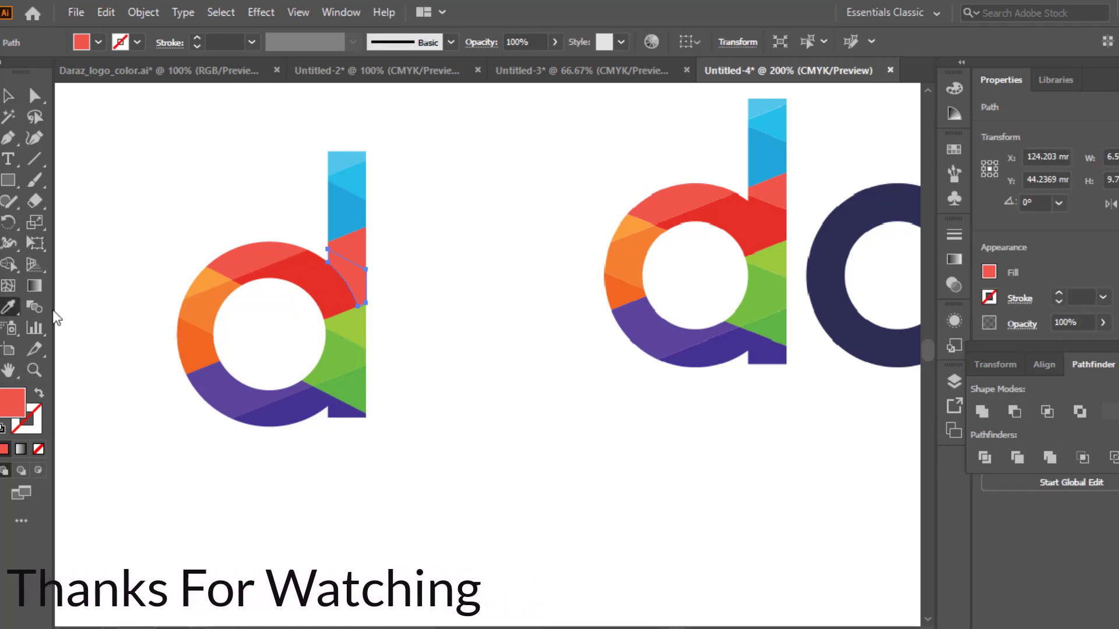
left_click(328, 288)
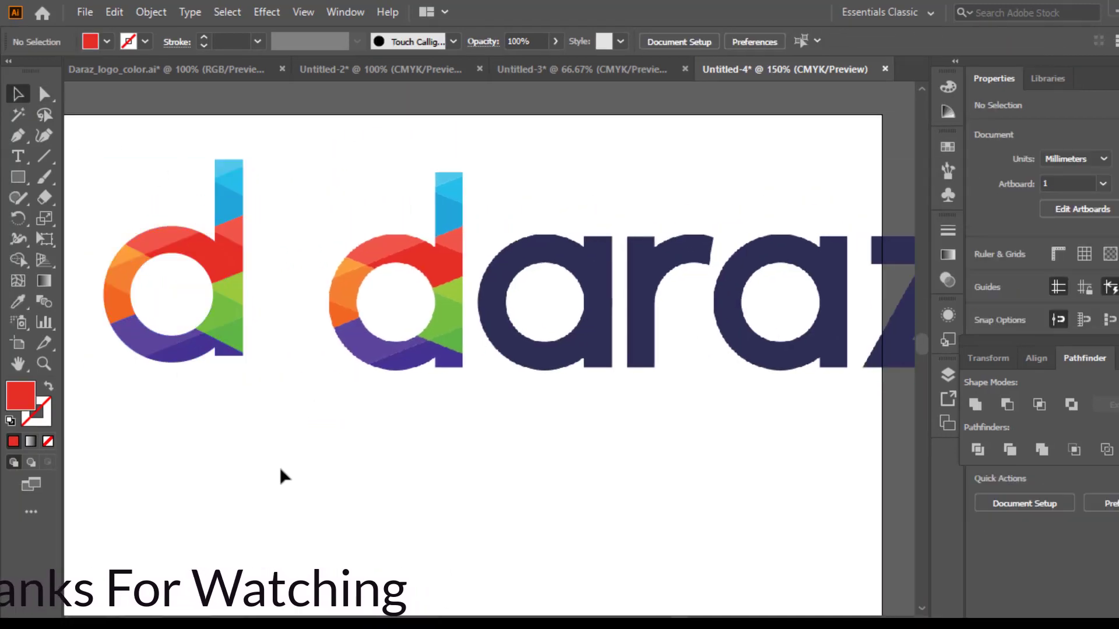
Draw a circle about 35 mm across and position it over the first a of the reference logo.
left_click_drag(482, 462, 433, 467)
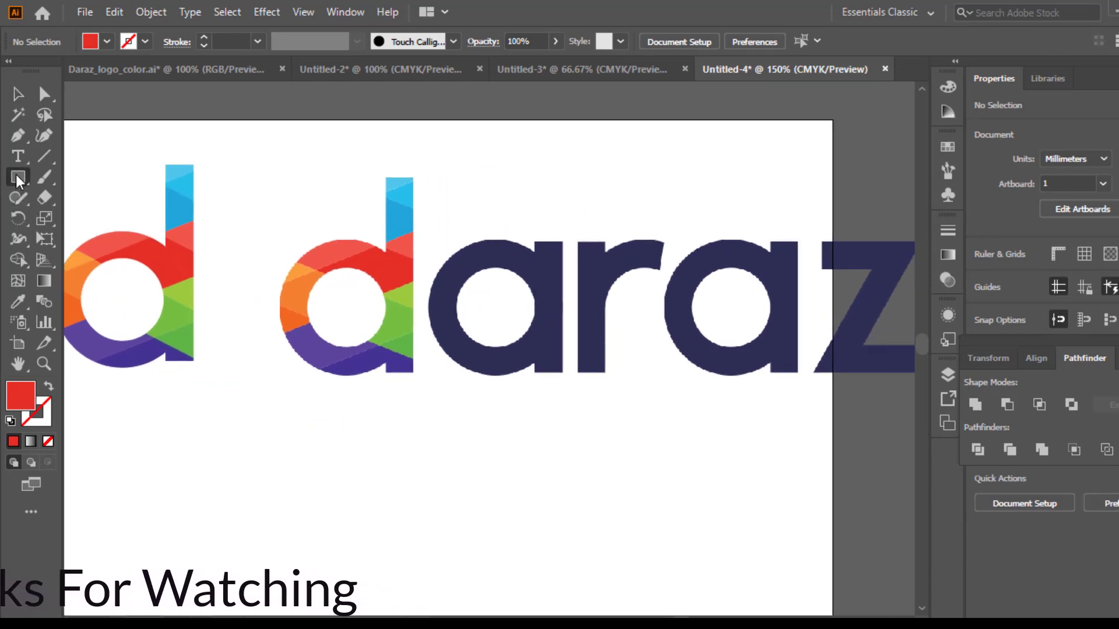
left_click_drag(16, 175, 87, 219)
left_click_drag(464, 259, 603, 397)
key("v")
left_click_drag(556, 305, 516, 294)
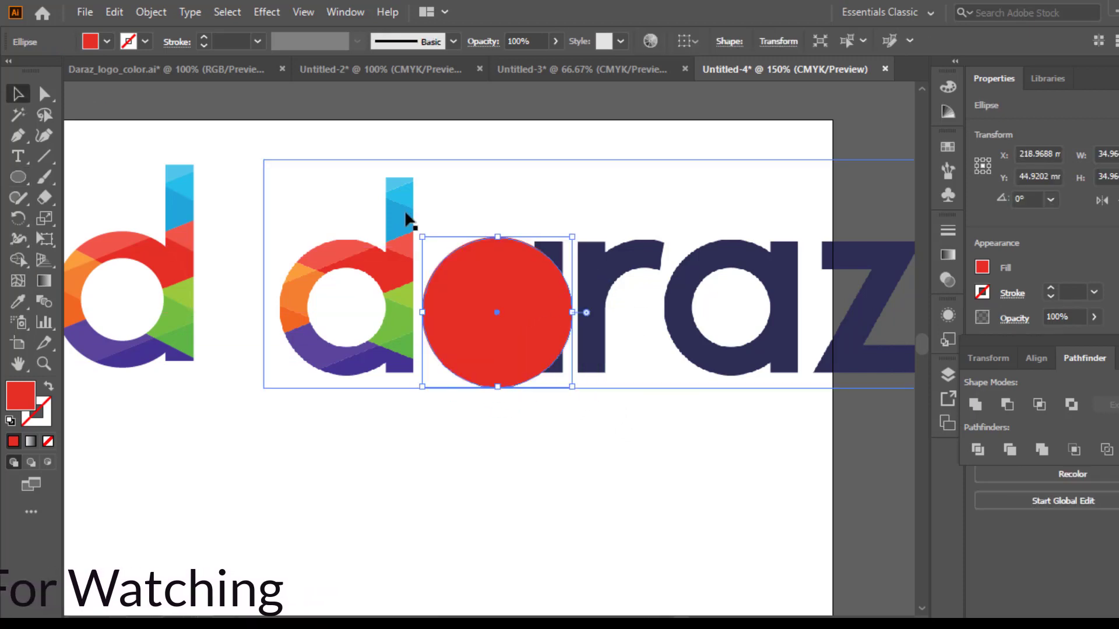
Shrink the circle to about 19.2 mm across and align it with the round opening of the reference a.
left_click_drag(572, 237, 543, 268)
left_click(501, 307, "shift")
left_click_drag(501, 303, 505, 299)
key("Up")
key("Up")
key("Left")
key("Left")
key("Left")
key("Left")
key("Left")
key("Left")
key("Left")
key("Left")
left_click_drag(534, 261, 527, 273)
left_click_drag(492, 295, 539, 267)
left_click(516, 388)
left_click_drag(496, 306, 496, 306)
Paste a copy of the circle in front, enlarge it to the reference a's outer edge, about 31.7 mm, and move both circles below the logo.
left_click(118, 12)
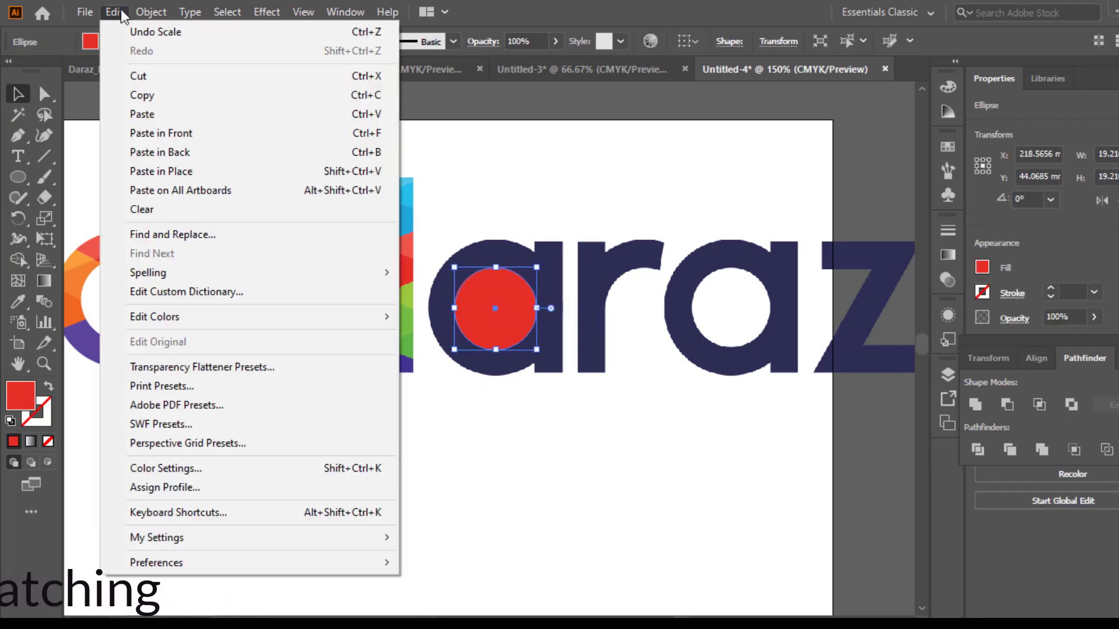
left_click(228, 135)
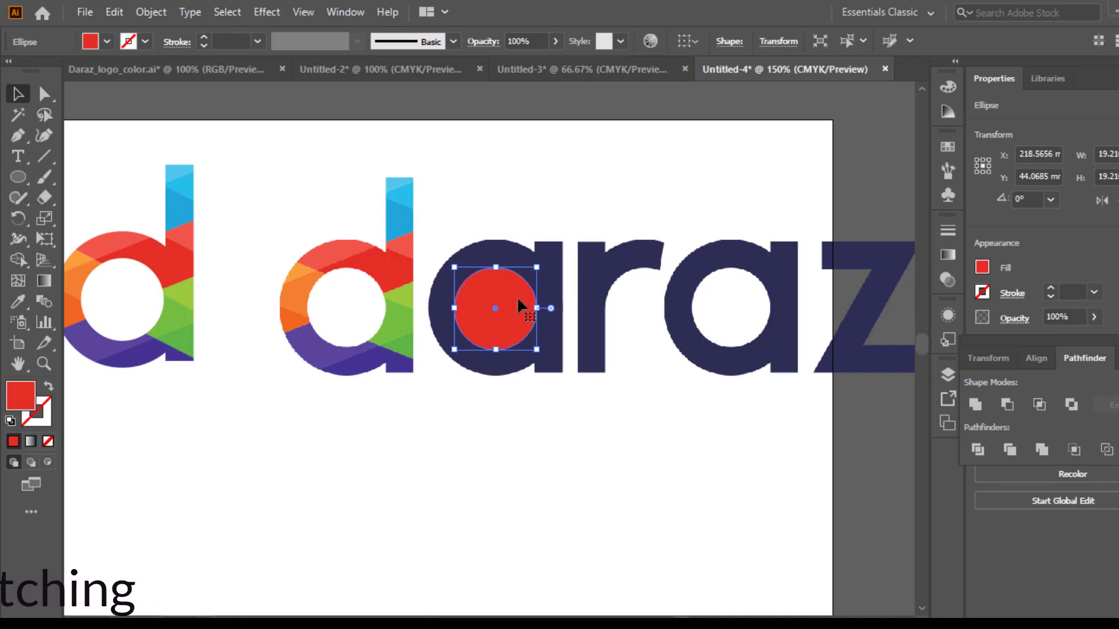
left_click_drag(537, 267, 563, 240)
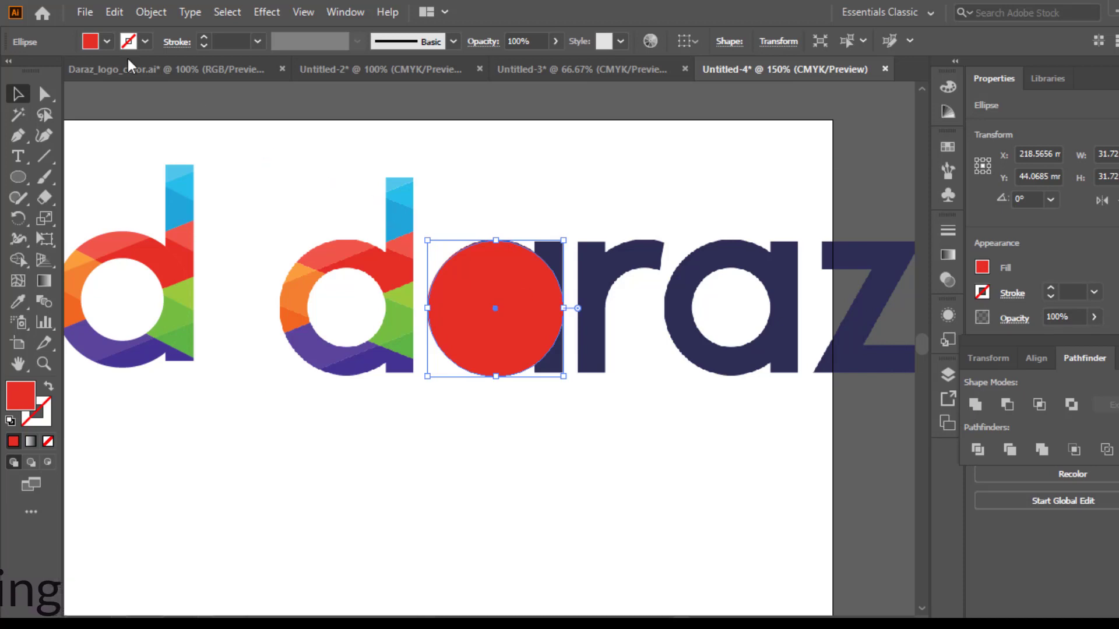
left_click_drag(514, 302, 394, 509)
Fill the small inner circle with white, bring it in front of the large circle, and deselect it.
left_click(106, 41)
left_click(36, 71)
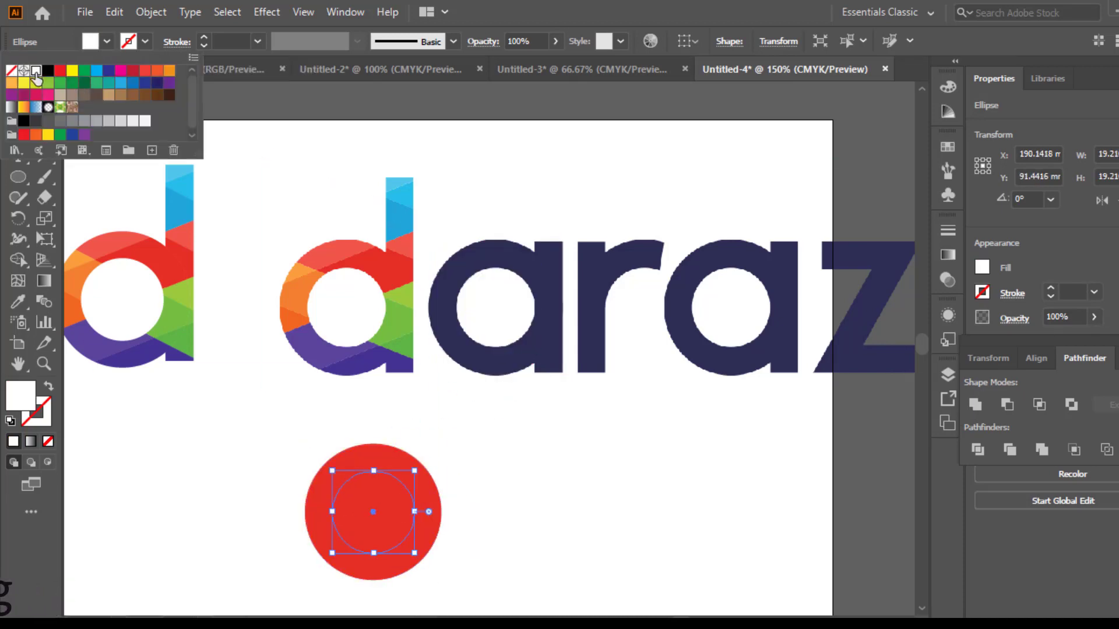
left_click(375, 515)
right_click(389, 511)
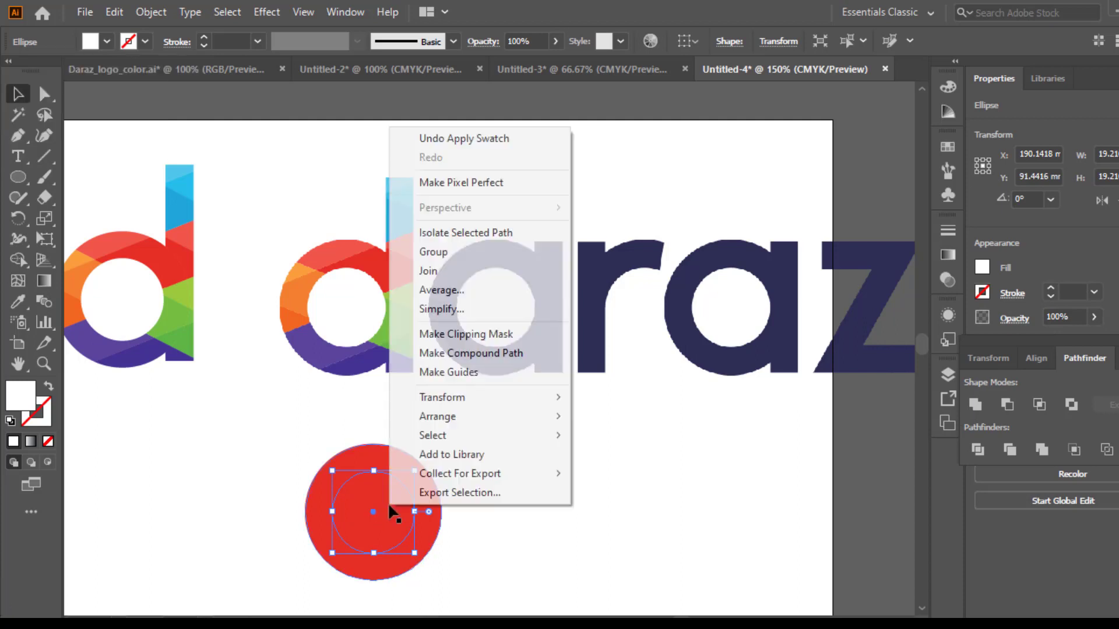
mouse_move(474, 398)
mouse_move(443, 417)
left_click(617, 422)
left_click(489, 462)
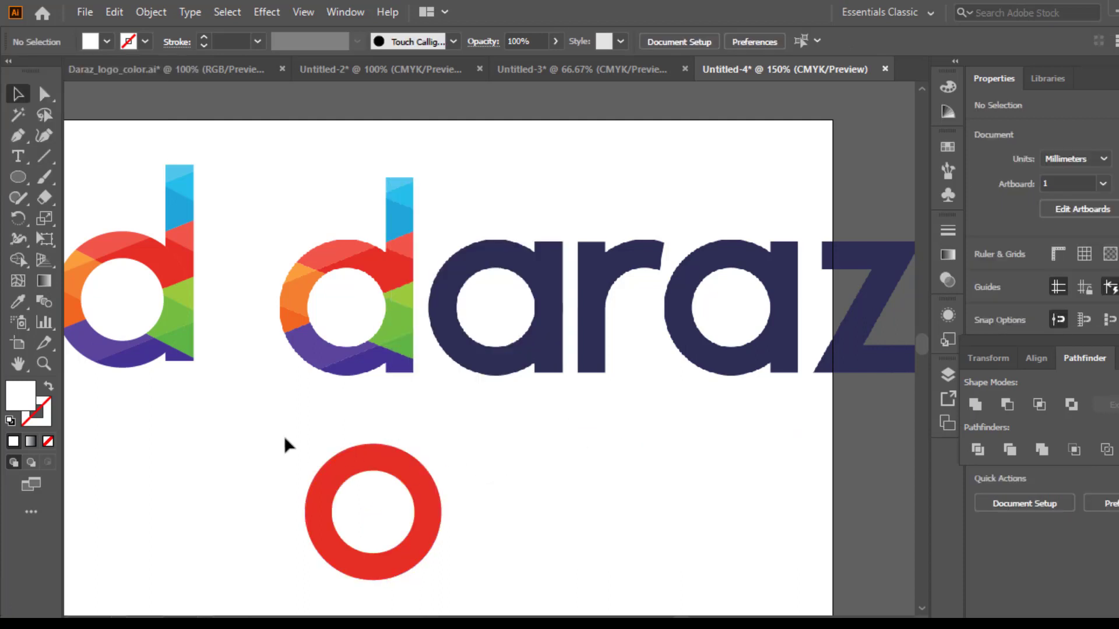
Fill the large outer circle with the dark navy sampled from the reference a, and deselect it.
left_click(352, 465)
key("i")
left_click(474, 250)
key("v")
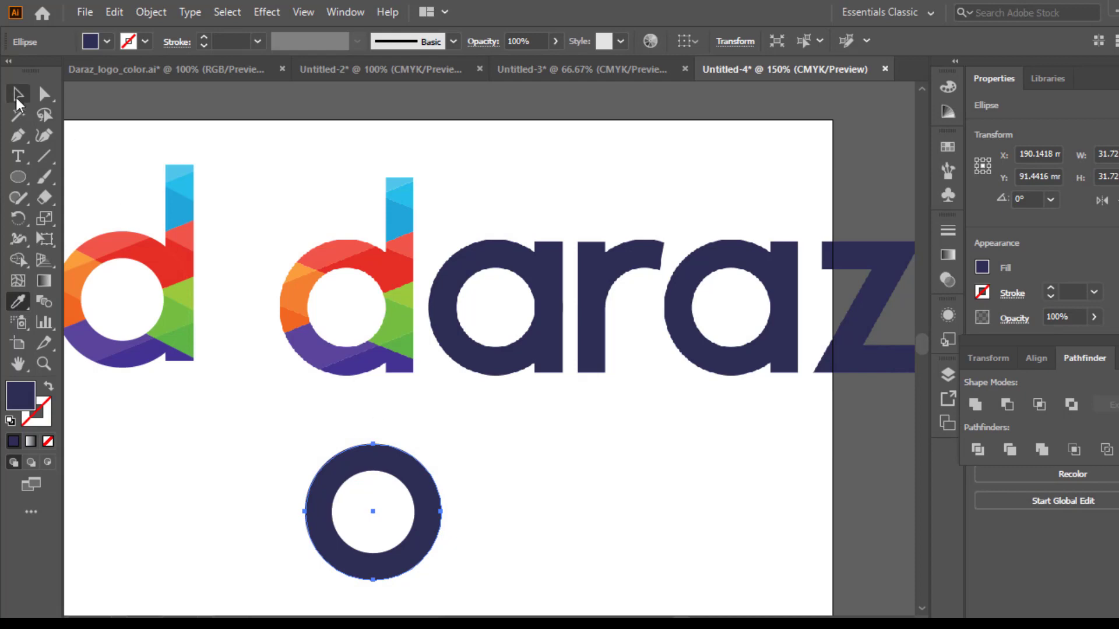
left_click(531, 480)
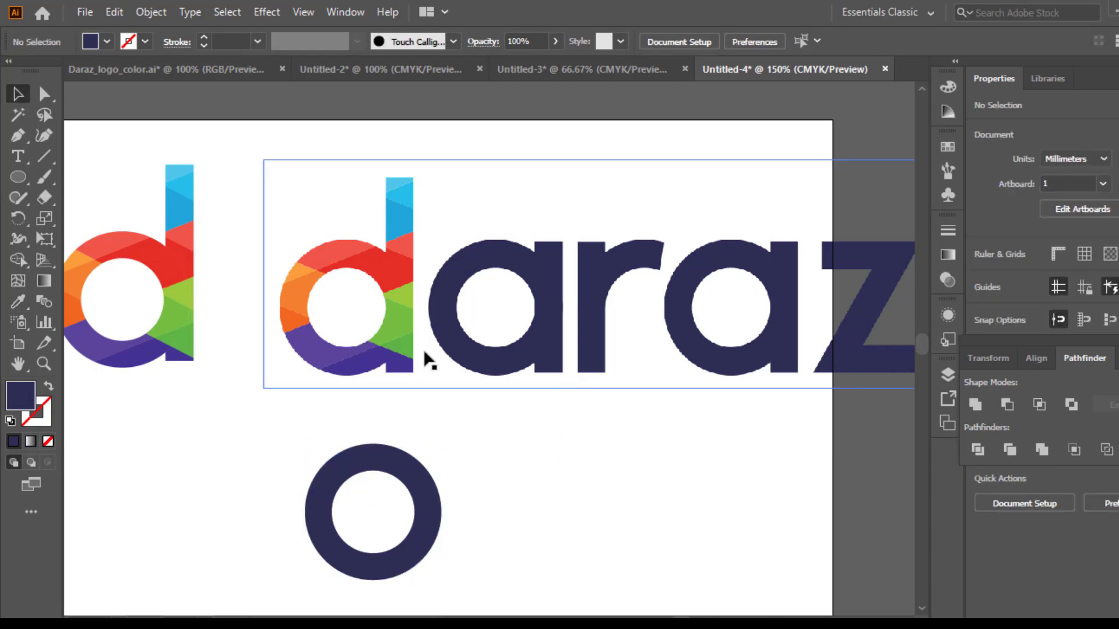
Draw a navy rectangle about 6.9 by 29.4 mm as the a's stem and align it with the ring's outer right edge.
left_click_drag(18, 177, 76, 173)
scroll(510, 404, "down", 5)
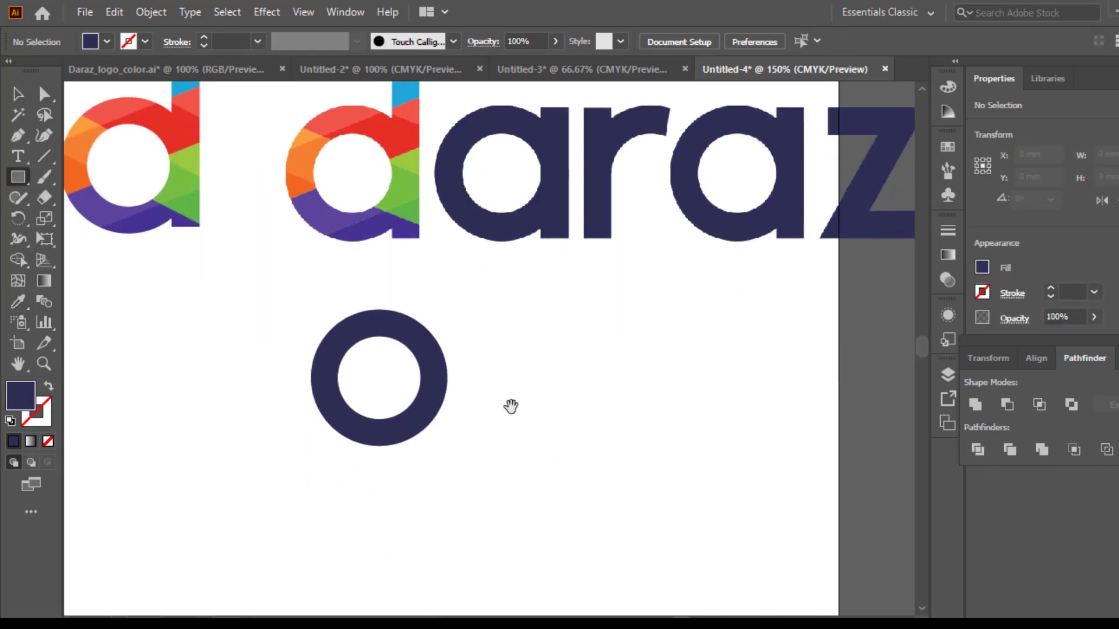
left_click_drag(414, 310, 445, 436)
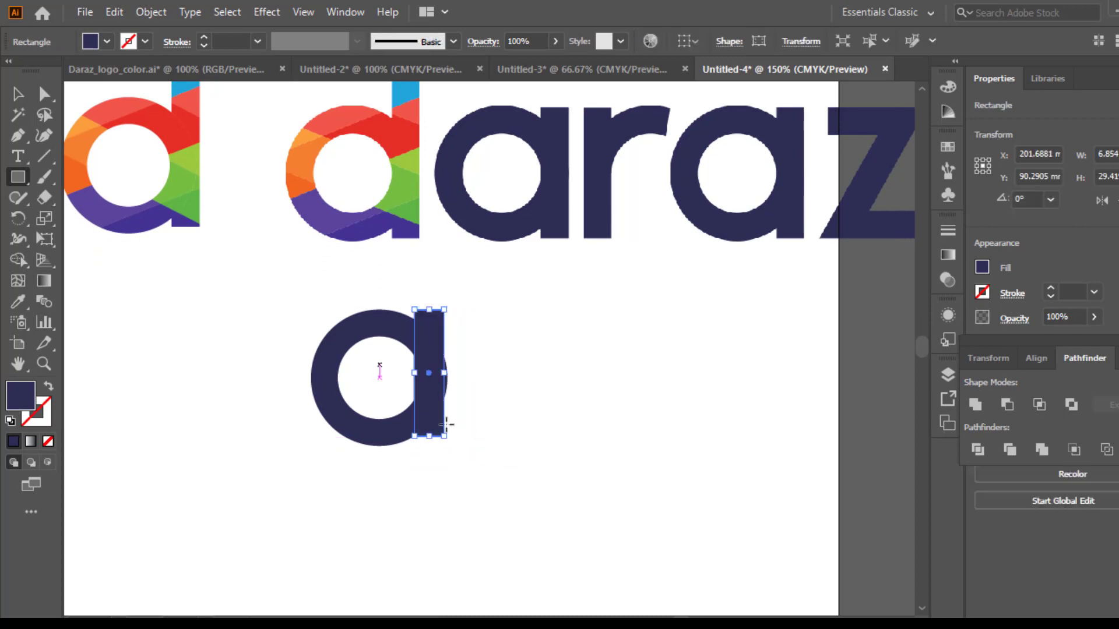
key("v")
left_click_drag(434, 360, 437, 366)
left_click(458, 392, "ctrl")
left_click_drag(559, 329, 492, 460)
mouse_move(405, 466)
left_mouse_down()
mouse_move(403, 490)
mouse_move(389, 473)
mouse_move(401, 486)
left_mouse_up()
left_click(439, 479)
left_click(460, 495)
left_click(500, 478)
Select the two circles and the stem of the new a and group them.
left_click_drag(166, 401, 411, 501)
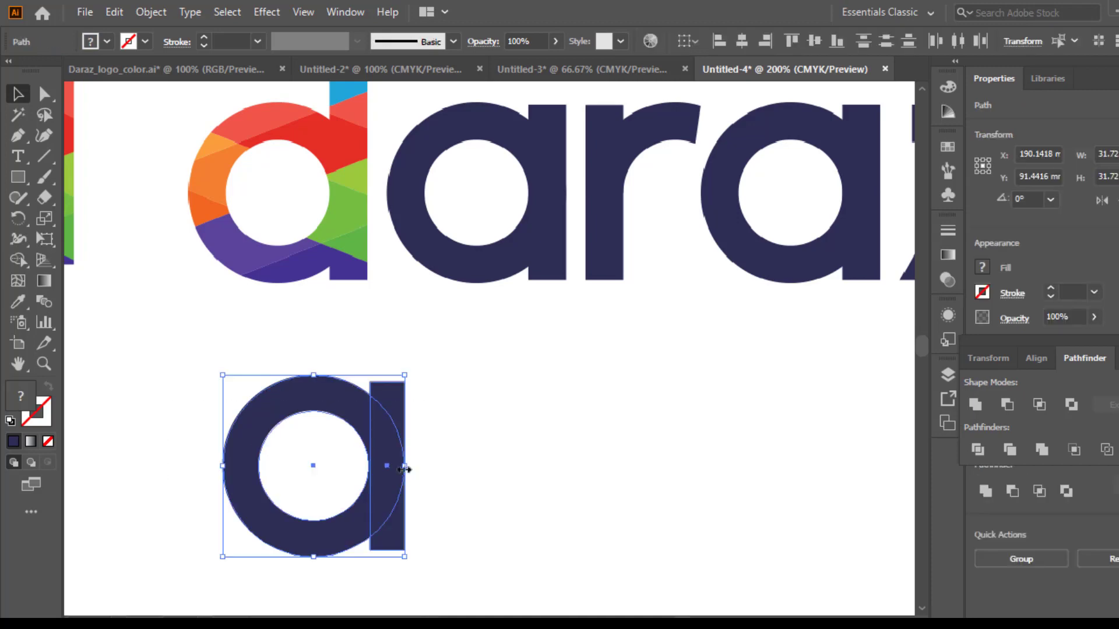
right_click(402, 471)
left_click(453, 214)
left_click(617, 371)
left_click_drag(618, 371, 534, 496)
Draw a navy rectangle over the stem of the reference r, fitted to about 6.35 by 30.5 mm.
left_click(23, 178)
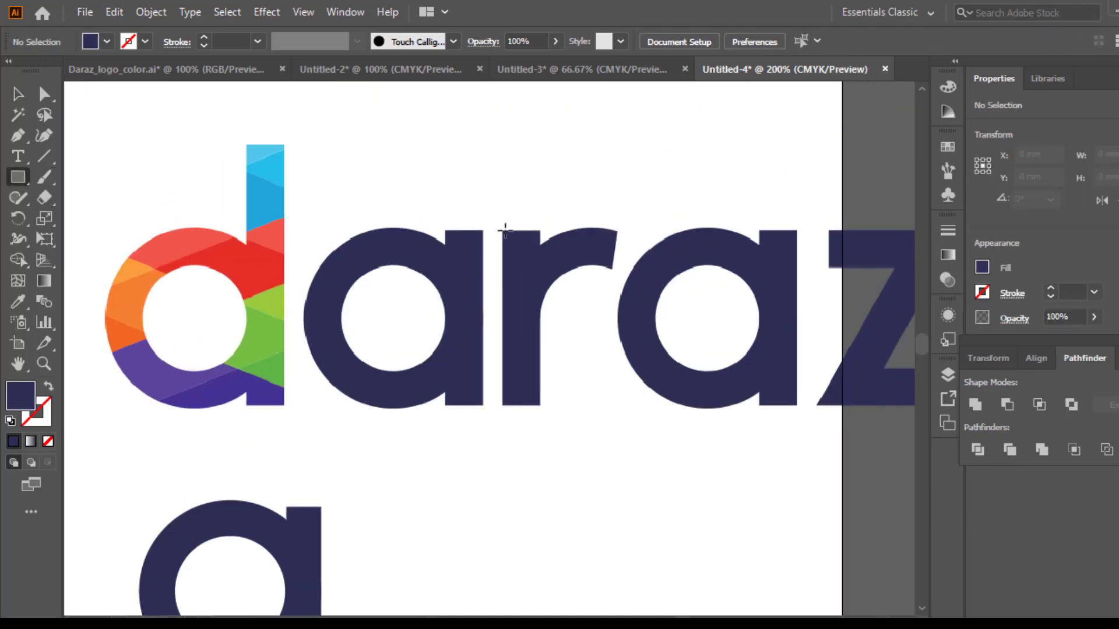
left_click_drag(503, 230, 542, 405)
left_click_drag(541, 318, 539, 319)
left_click(575, 350, "ctrl")
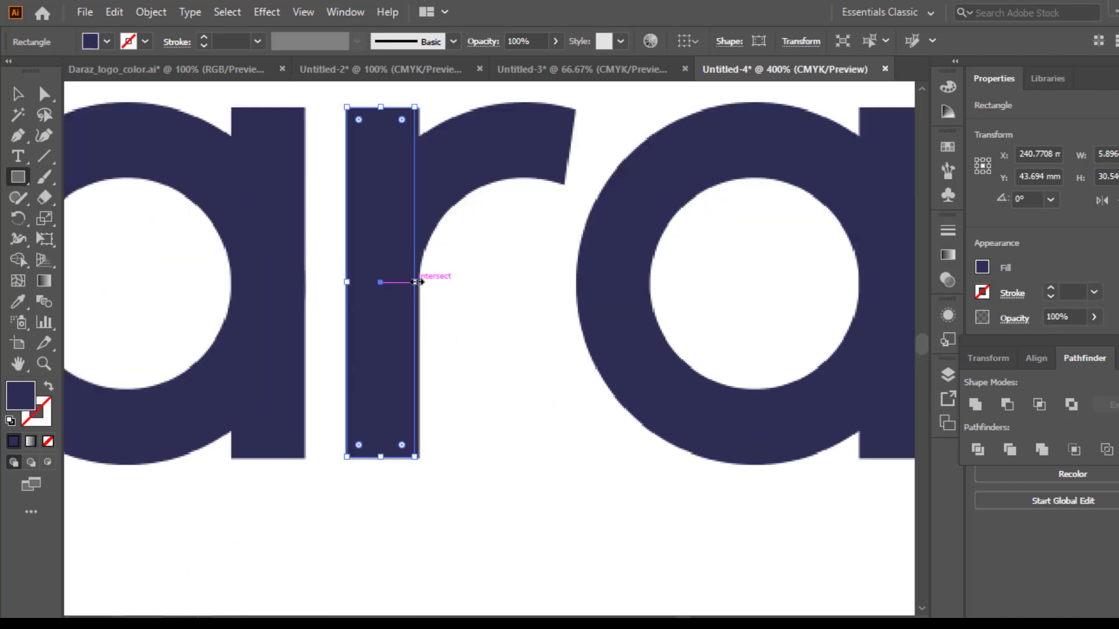
left_click_drag(415, 282, 419, 282)
key("v")
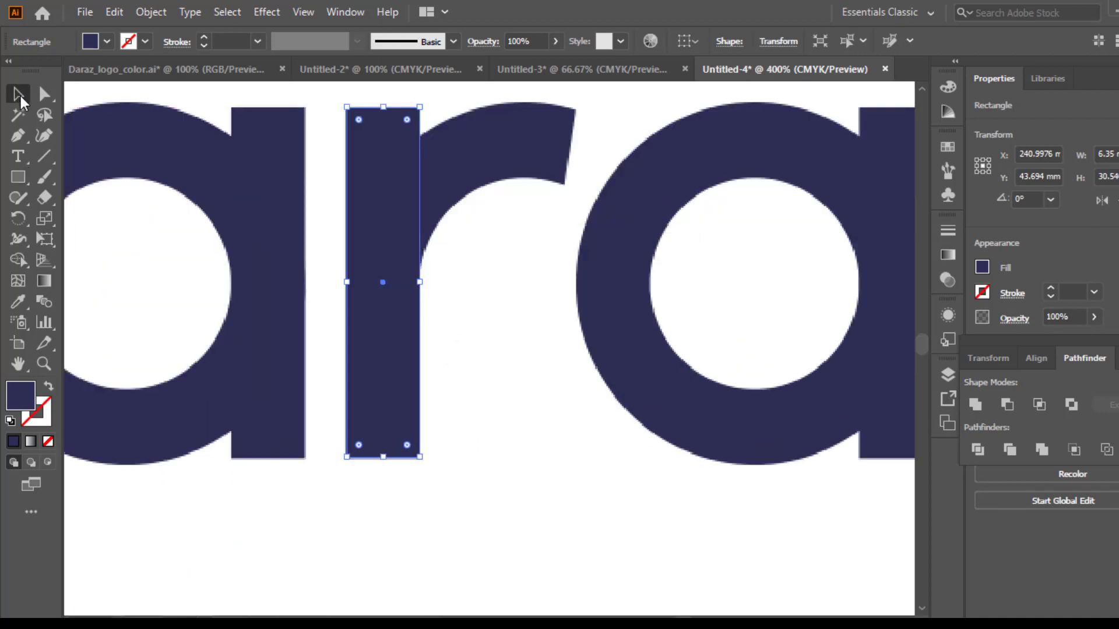
left_click(345, 310)
Trace the curved arm of the reference r with the Pen tool as a closed shape attached to the stem.
key("p")
left_click(563, 185)
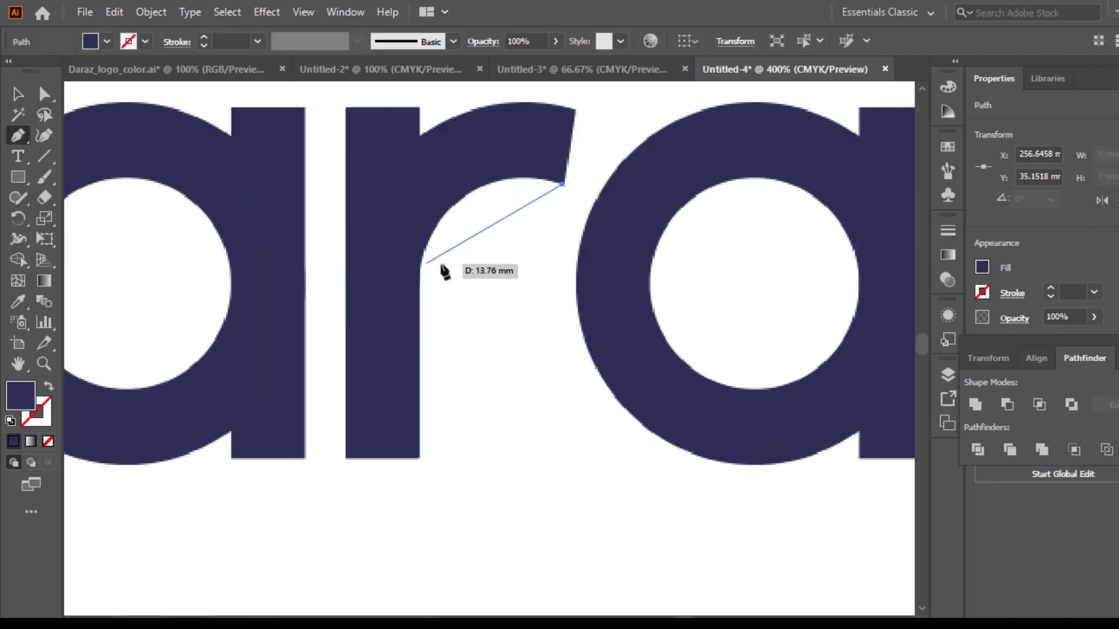
left_click_drag(419, 266, 376, 388)
left_click(420, 265)
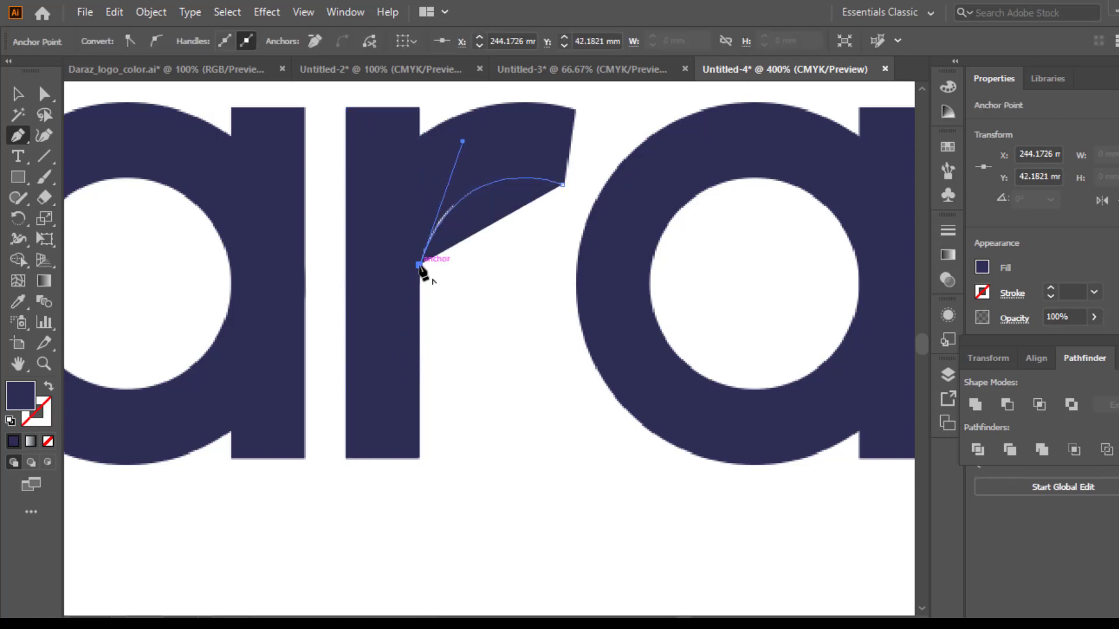
left_click(420, 137)
left_click_drag(575, 110, 663, 137)
left_click(575, 110)
left_click(563, 185)
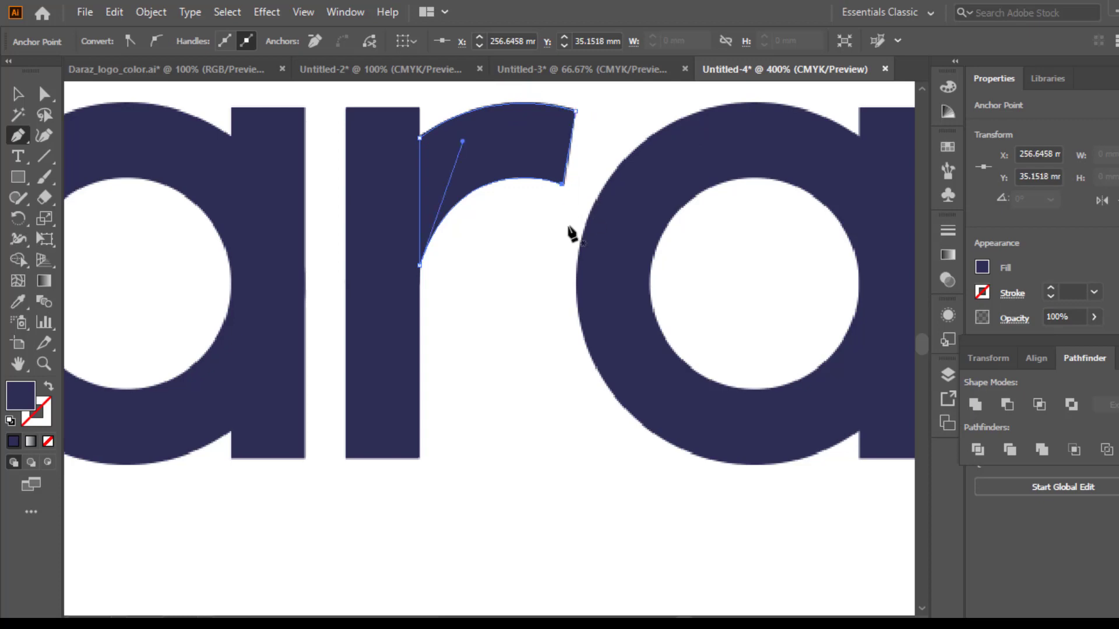
Move the stem and arm of the new r together below the reference logo, beside the new a.
key("ctrl+minus")
key("ctrl+minus")
key("ctrl+minus")
key("ctrl+minus")
key("v")
left_click_drag(441, 426, 454, 463)
left_click(471, 244, "shift")
key("ctrl+z")
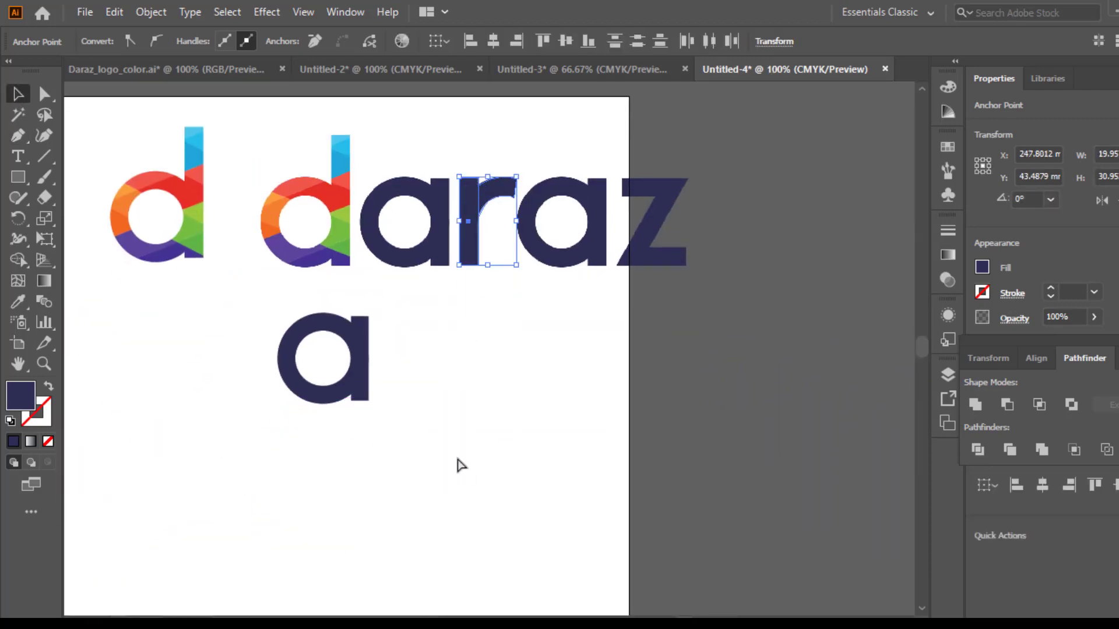
left_click(514, 210)
left_click(501, 190)
left_click(473, 240, "shift")
left_click_drag(473, 240, 406, 373)
left_click(503, 369)
Duplicate the grouped a and place the copy directly after the new r, then deselect it.
left_click(402, 361)
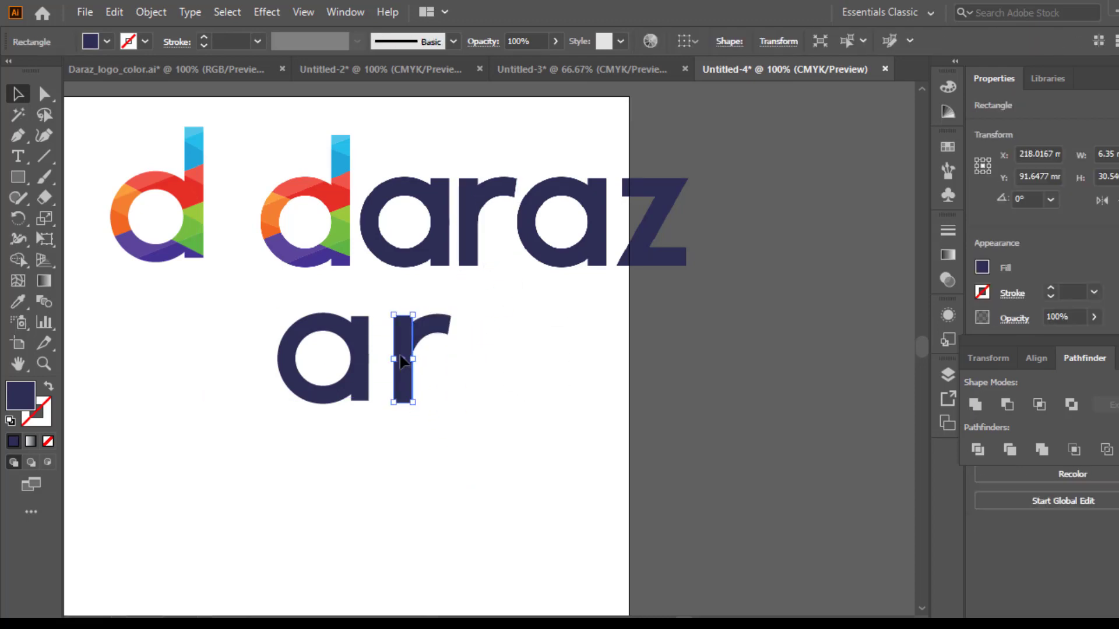
left_click(506, 338)
left_click_drag(255, 348, 513, 382)
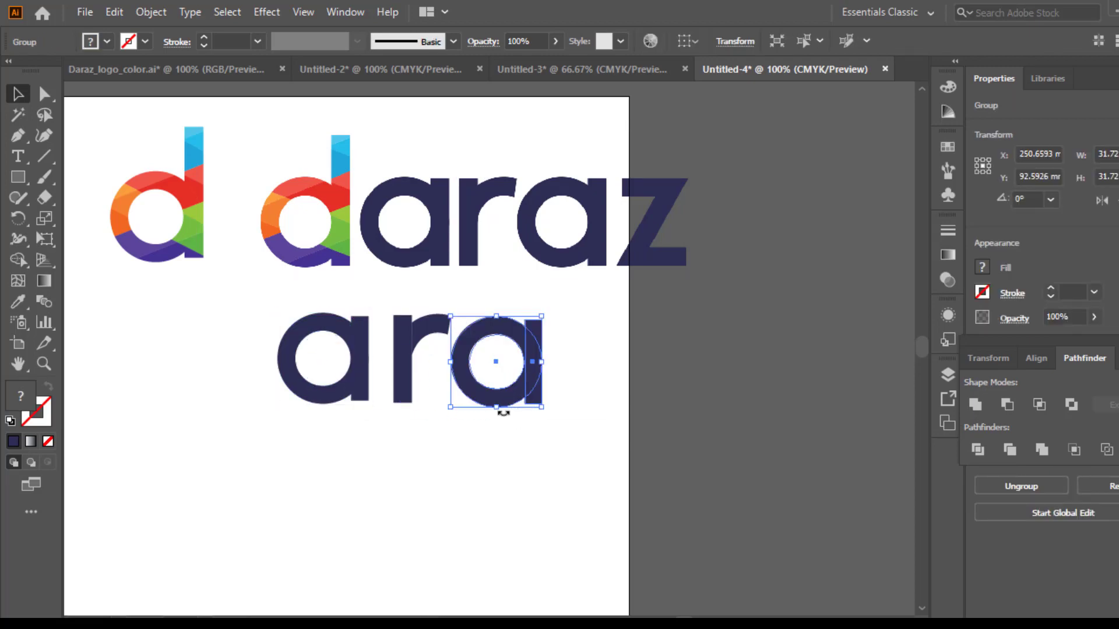
left_click(517, 438)
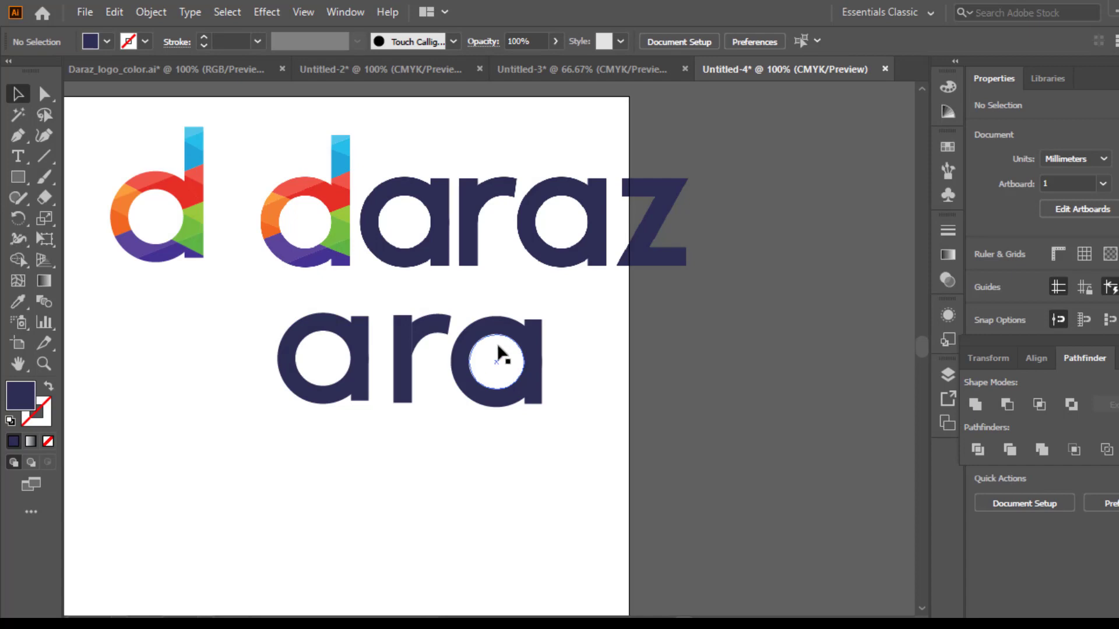
Trace the upper bar of the reference z with the Pen tool, starting the letter's outline.
left_click(18, 135)
left_click(648, 275, "ctrl")
left_click(487, 332, "ctrl")
left_click(496, 299, "ctrl")
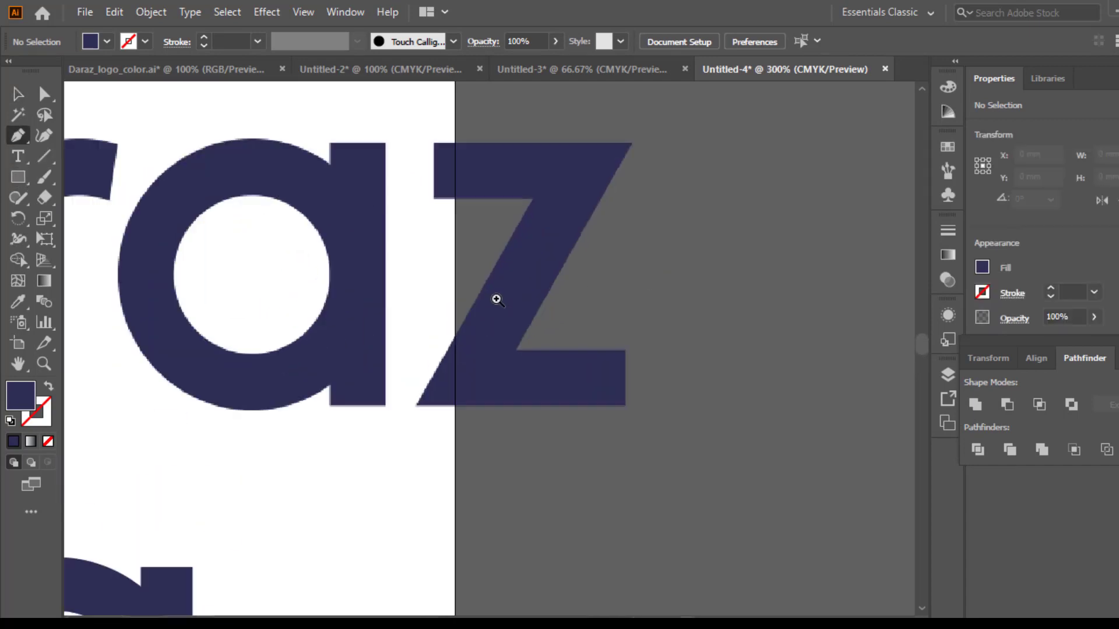
left_click(435, 144)
left_click(632, 144)
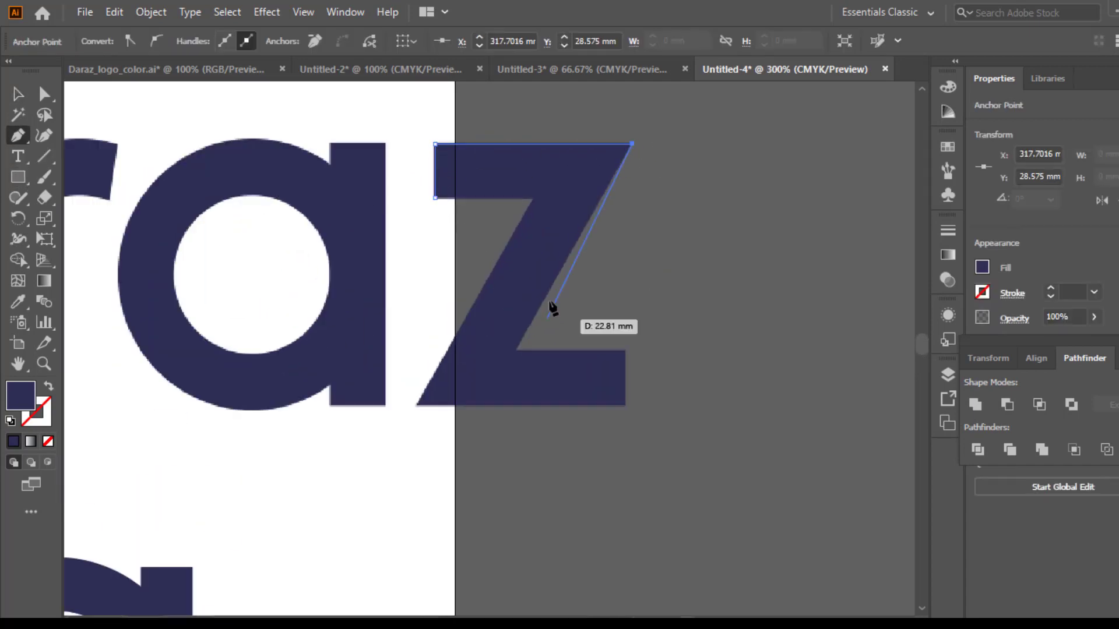